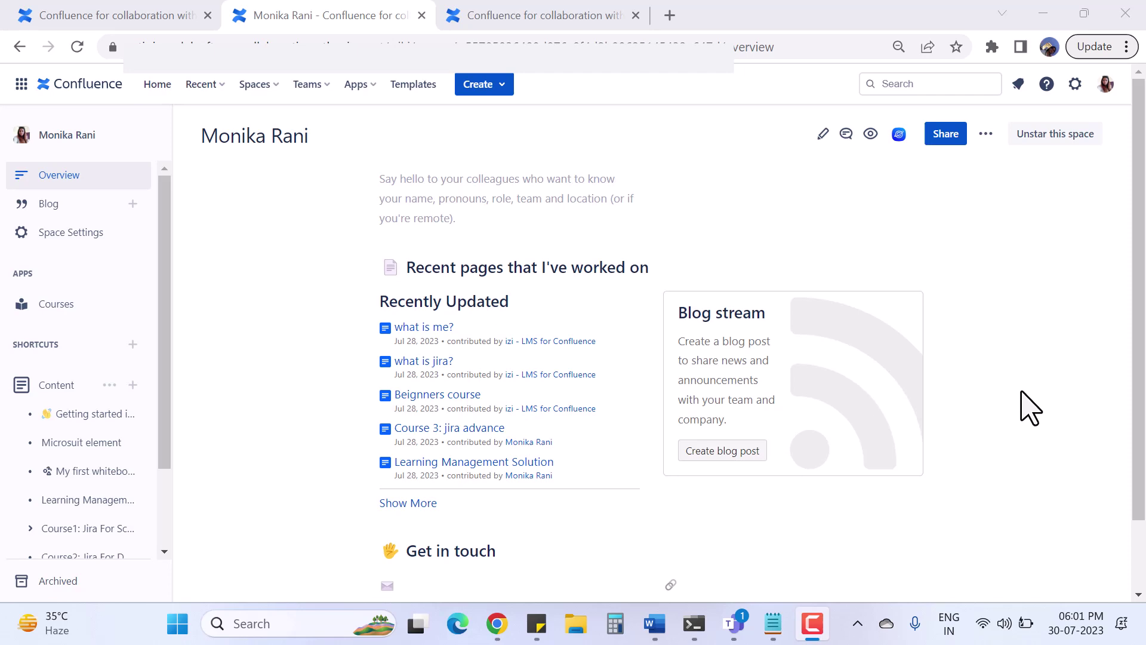
# Search the Confluence marketplace for "izi" and open the izi - LMS for Confluence app listing.
pyautogui.click(545, 18)
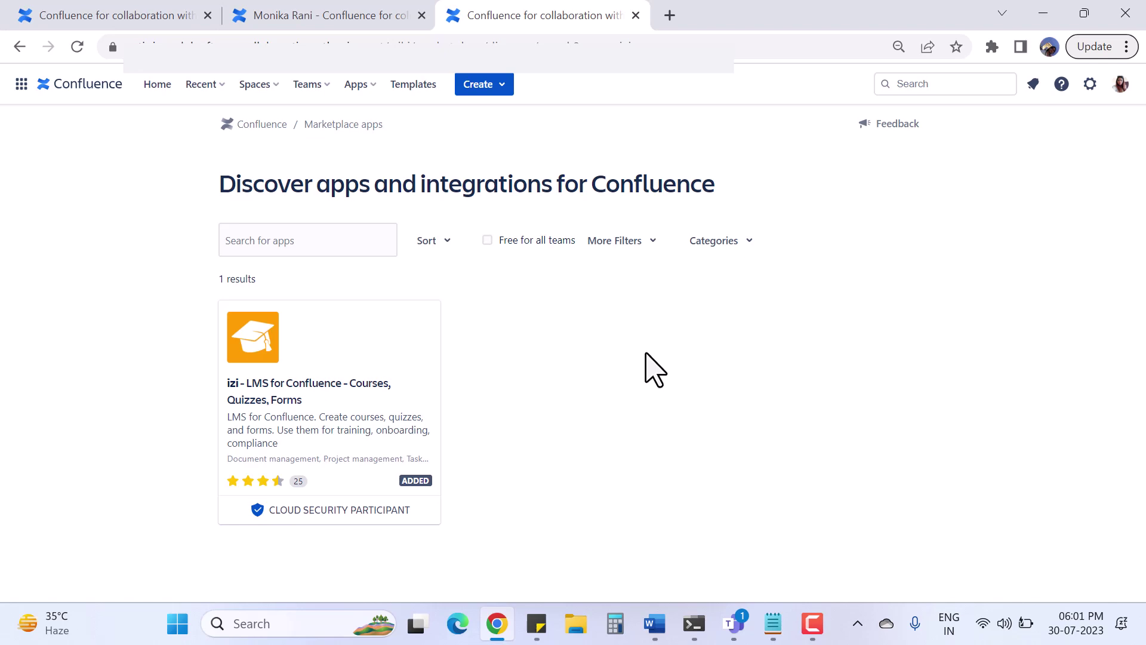
pyautogui.click(374, 87)
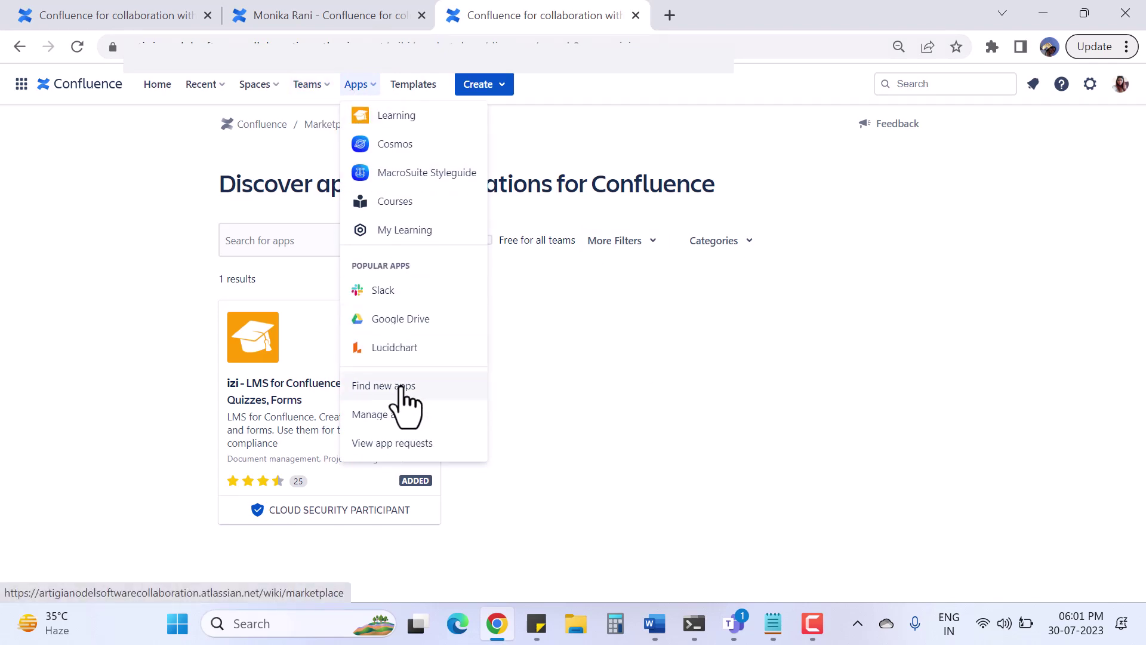
pyautogui.click(676, 383)
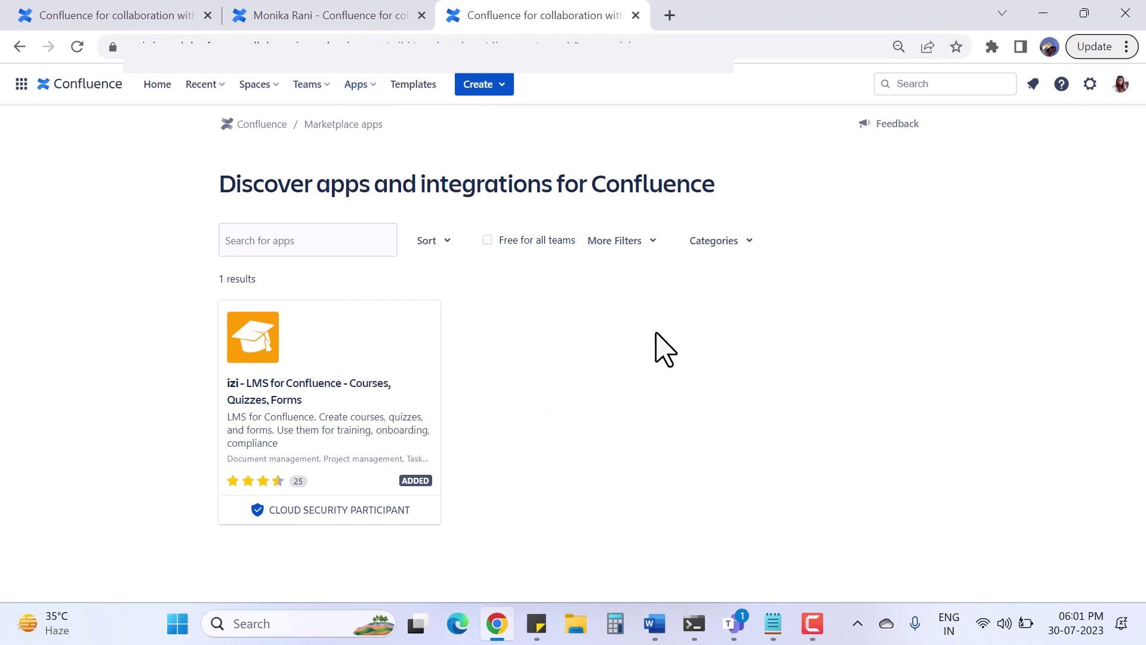
pyautogui.click(322, 247)
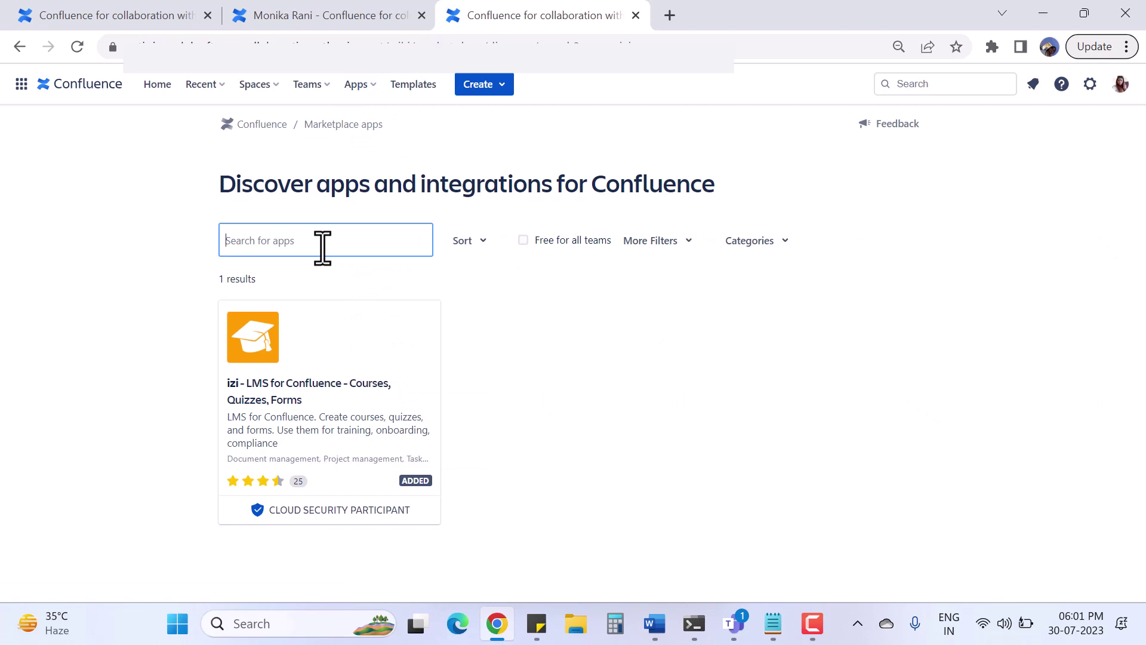
pyautogui.write('izi')
pyautogui.click(534, 453)
pyautogui.click(261, 401)
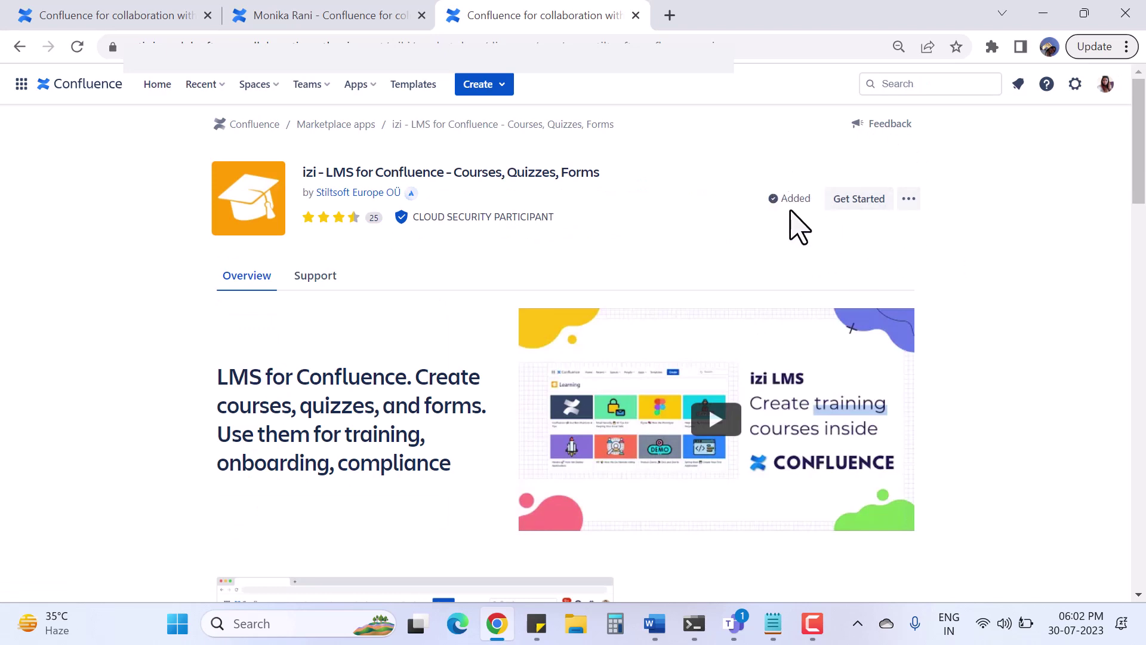
# Open the izi app's configuration in a separate browser tab and examine its Creation Restrictions page and its place in the site settings.
pyautogui.click(908, 200)
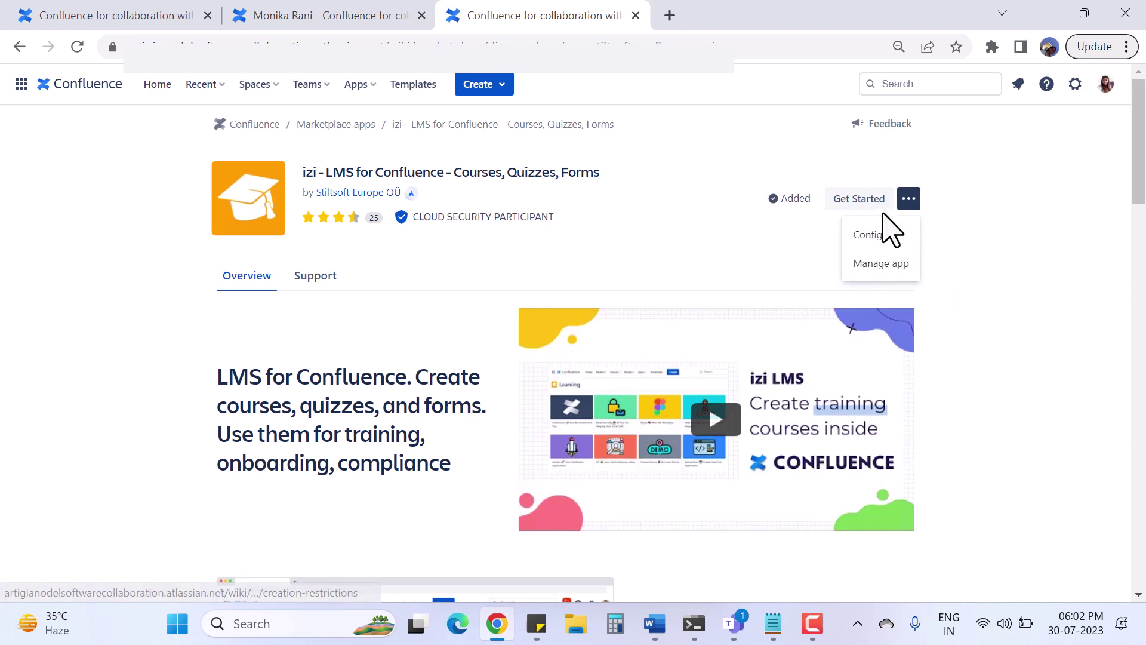
pyautogui.rightClick(875, 233)
pyautogui.press('t')
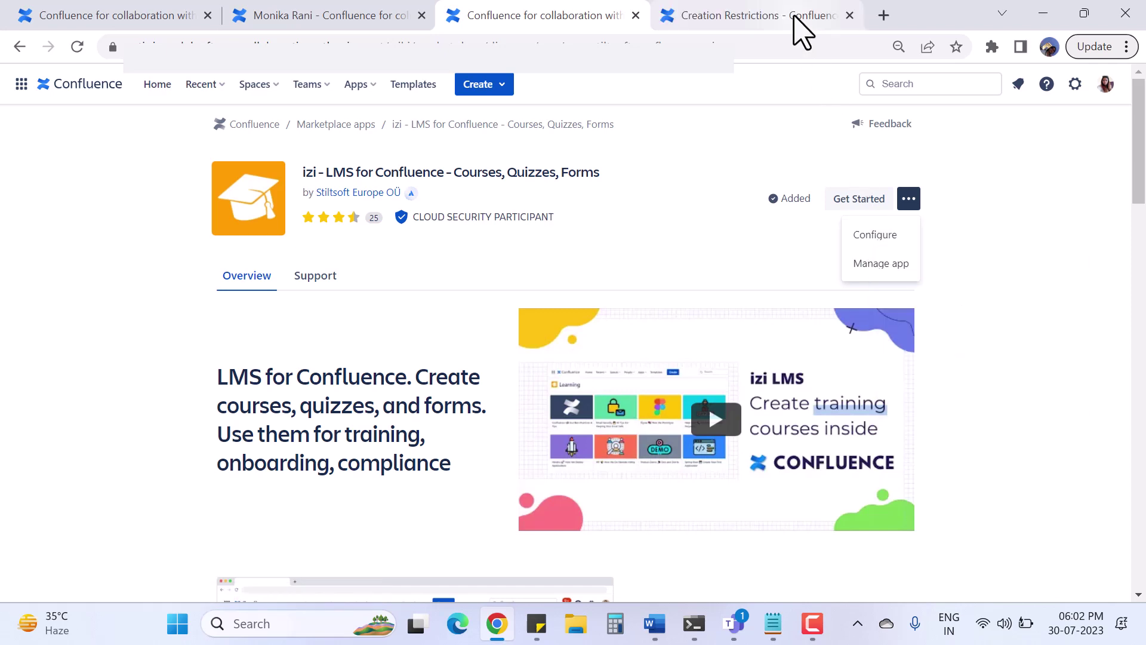
pyautogui.click(799, 22)
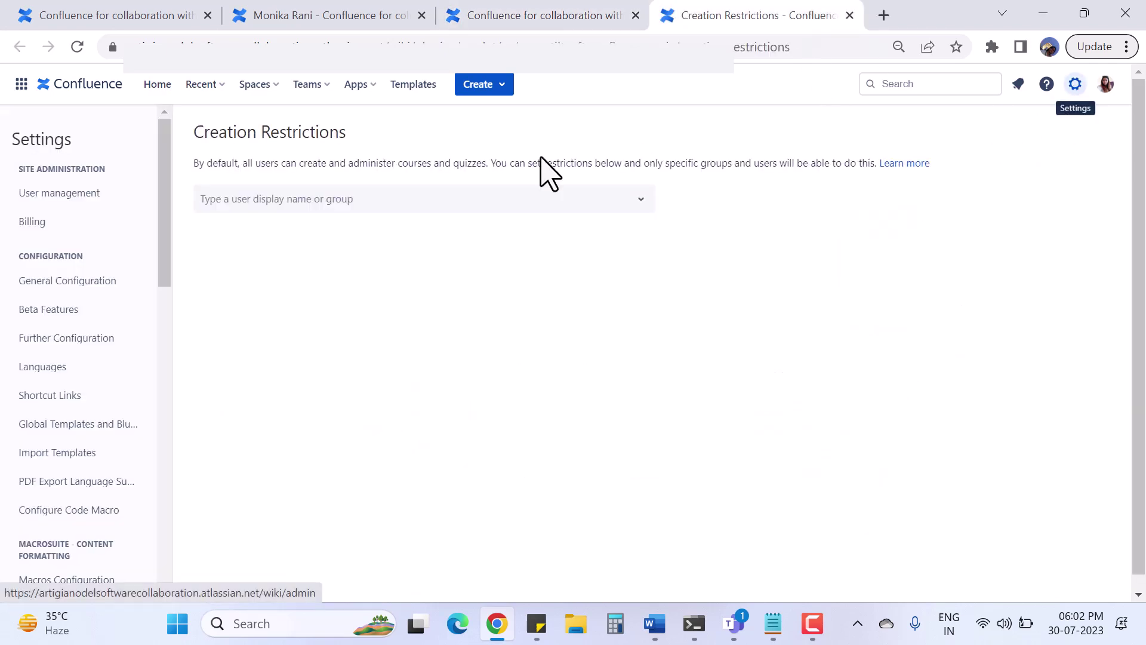
pyautogui.scroll(-3, 103, 419)
pyautogui.scroll(-8, 105, 513)
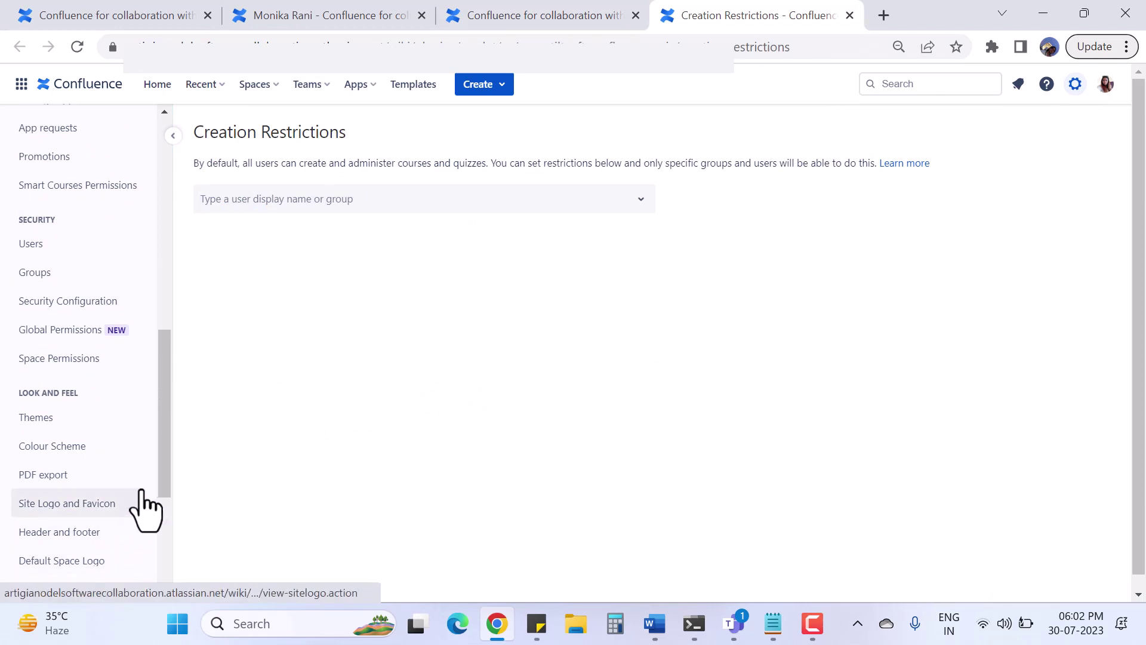
pyautogui.moveTo(169, 499); pyautogui.dragTo(152, 597)
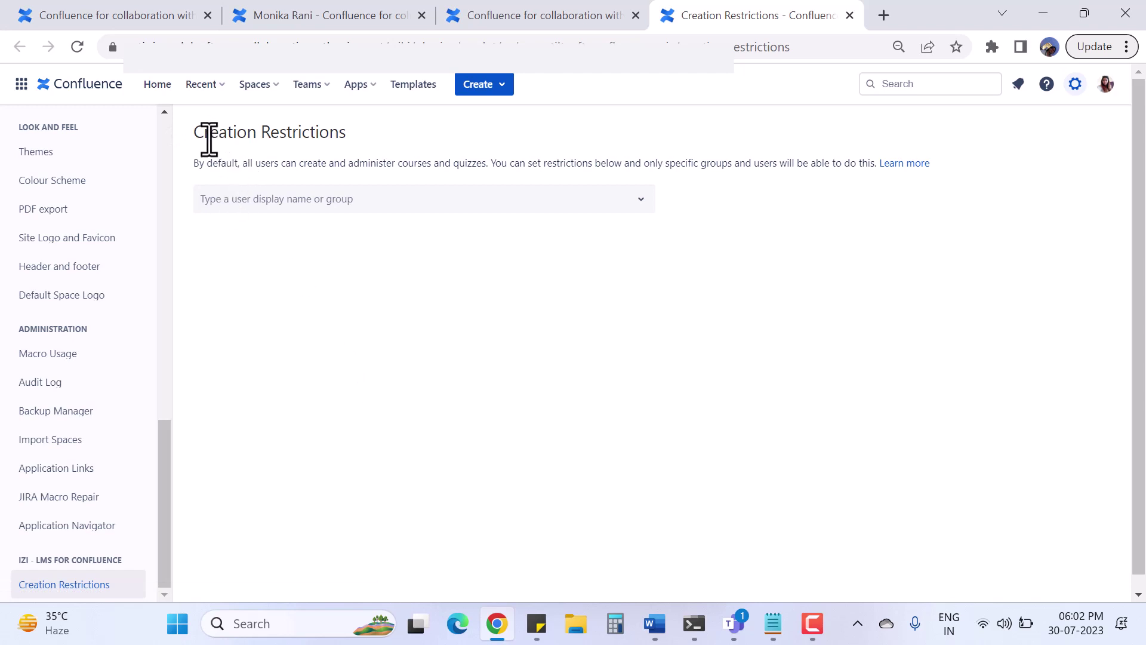
pyautogui.moveTo(208, 136); pyautogui.dragTo(334, 137)
pyautogui.click(394, 143)
# Review the izi app's listing title, return to the personal space, and open the Learning app there.
pyautogui.click(533, 12)
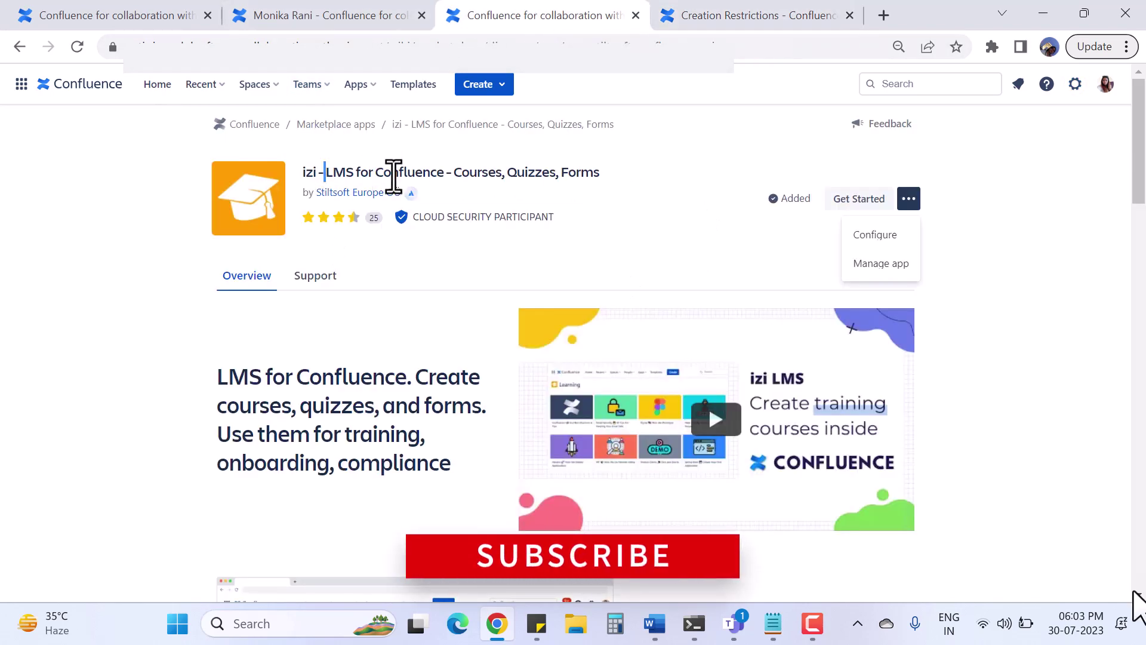
pyautogui.moveTo(393, 176); pyautogui.dragTo(593, 171)
pyautogui.click(614, 154)
pyautogui.click(361, 17)
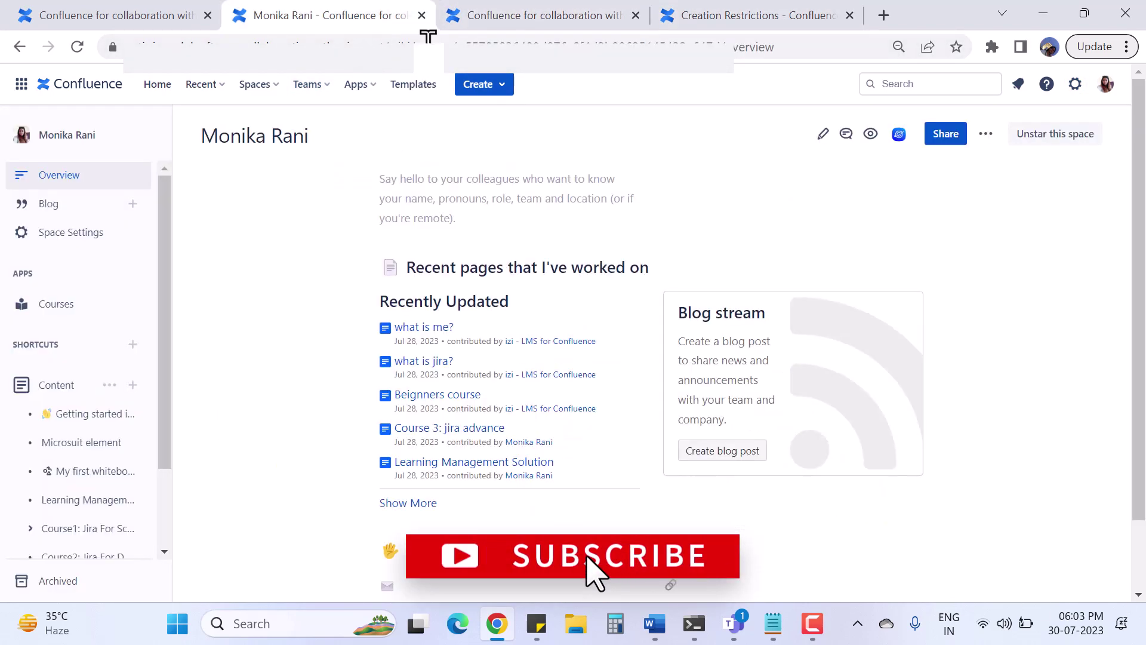
pyautogui.click(366, 94)
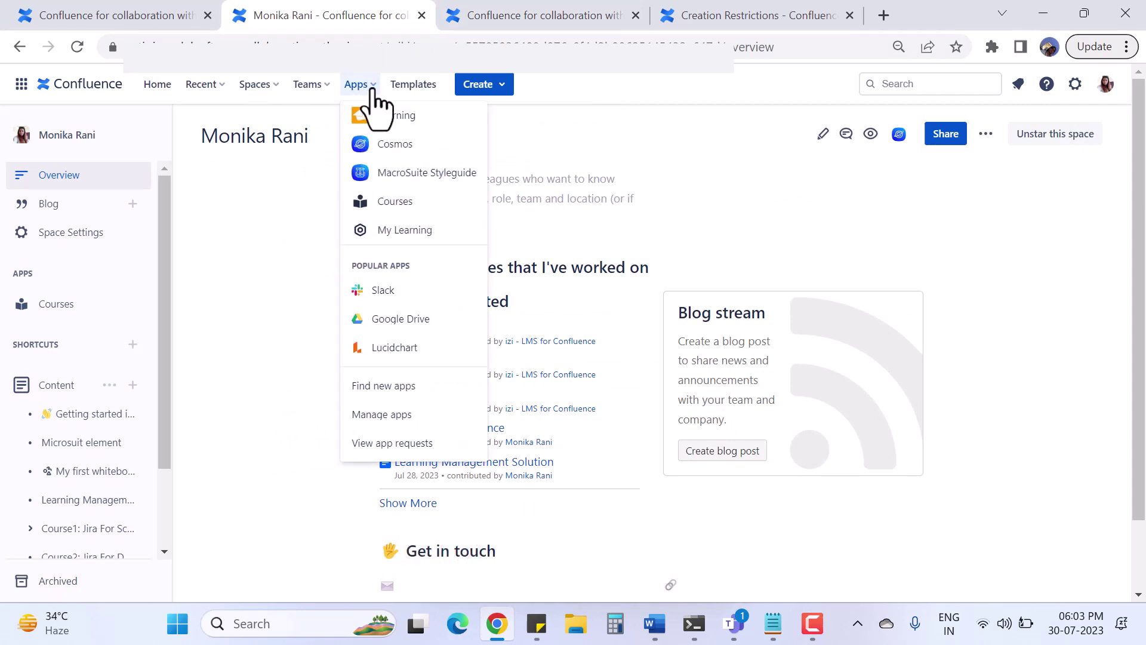
pyautogui.click(410, 123)
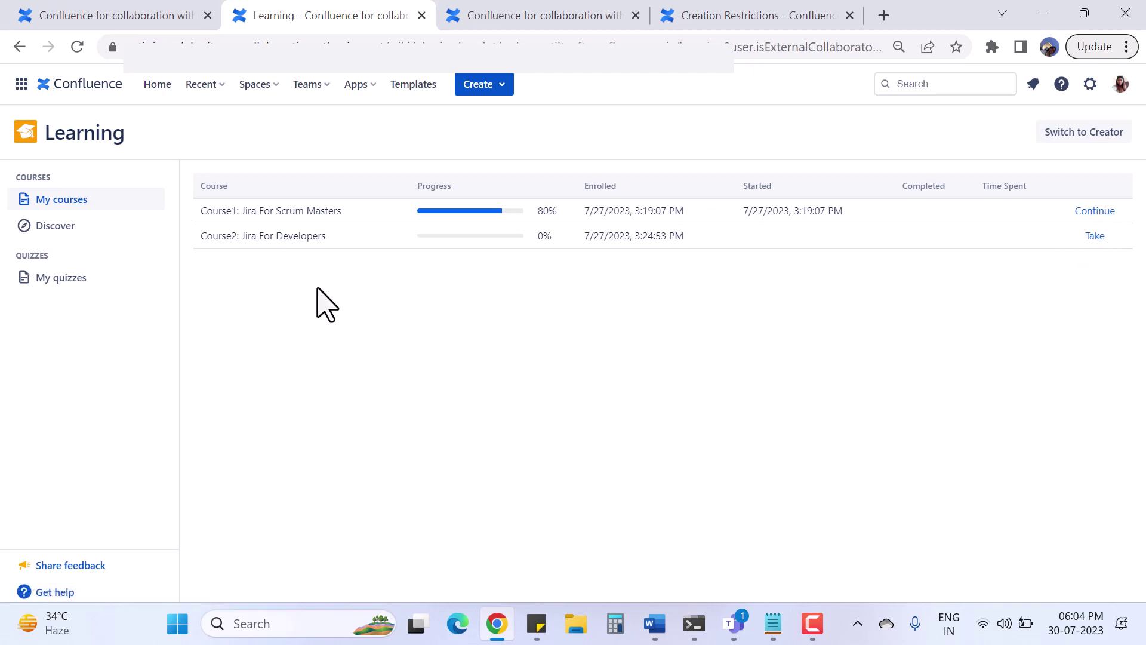
# Review the participant's enrolled courses and check the Discover section for courses offering self-enrollment.
pyautogui.moveTo(242, 235); pyautogui.dragTo(325, 237)
pyautogui.click(350, 302)
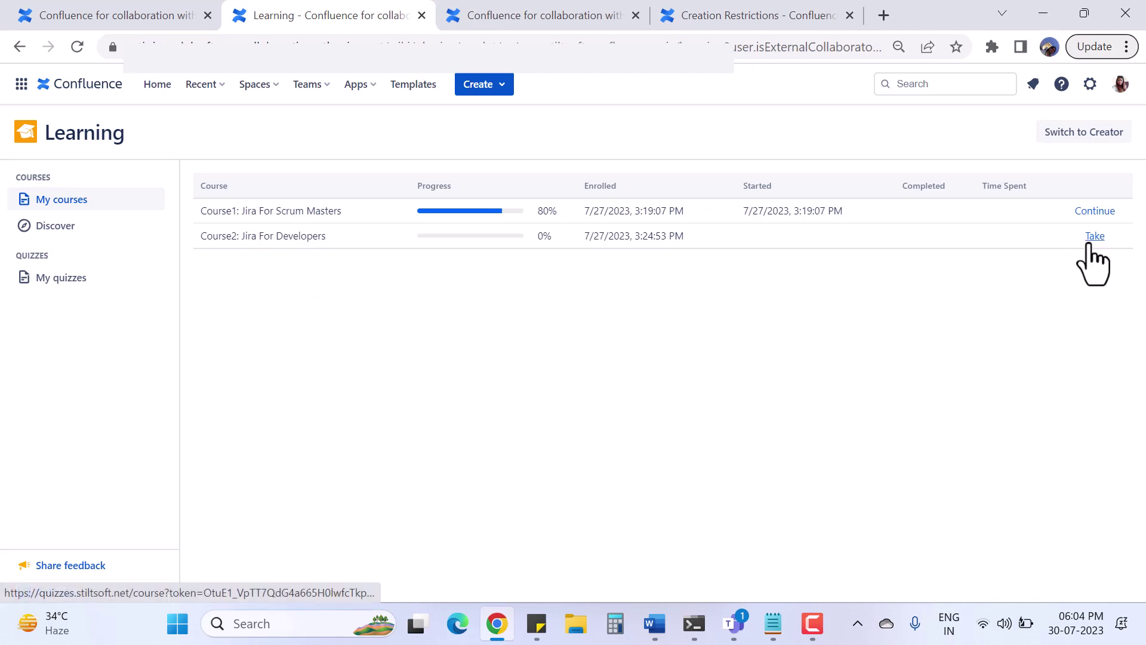
pyautogui.click(60, 230)
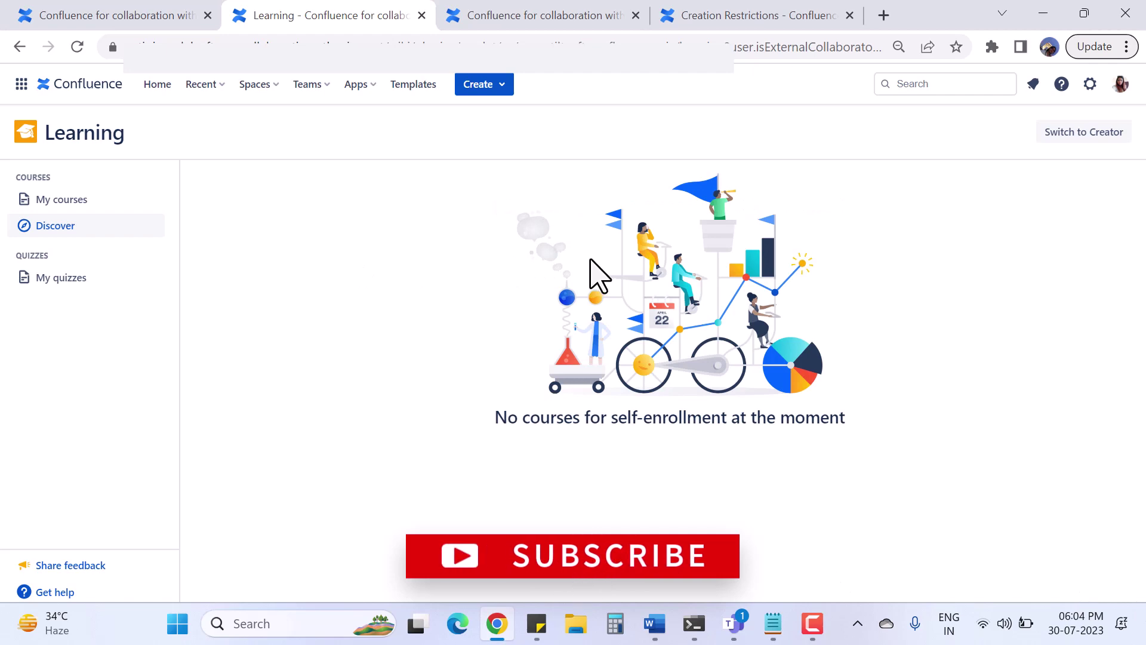
pyautogui.moveTo(518, 417); pyautogui.dragTo(829, 409)
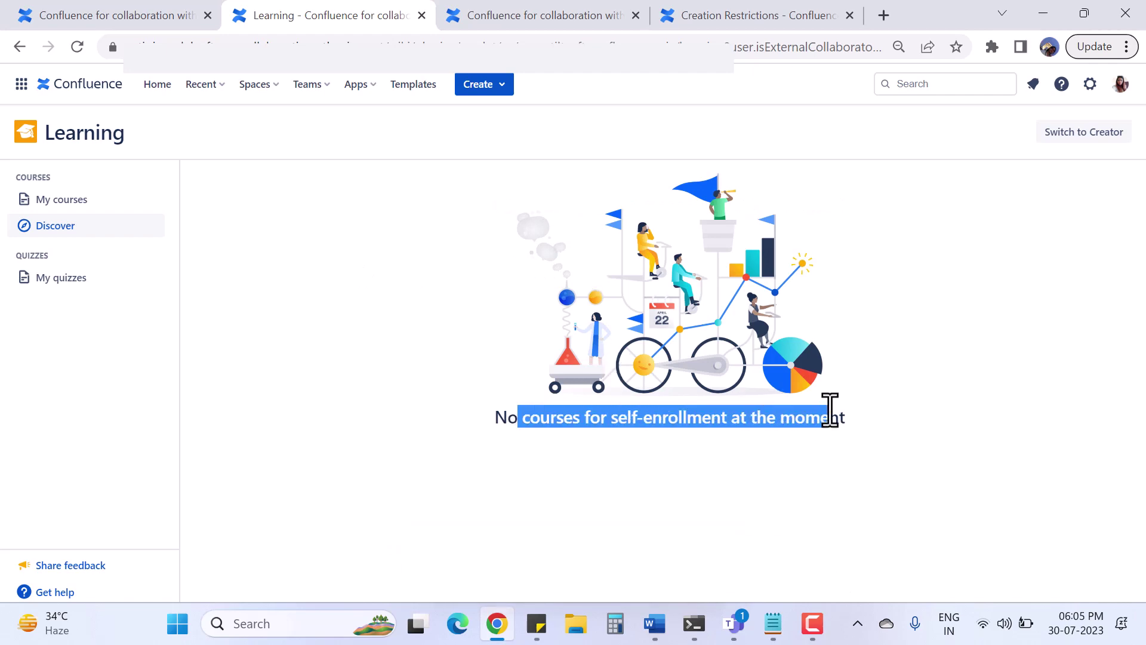
pyautogui.click(945, 397)
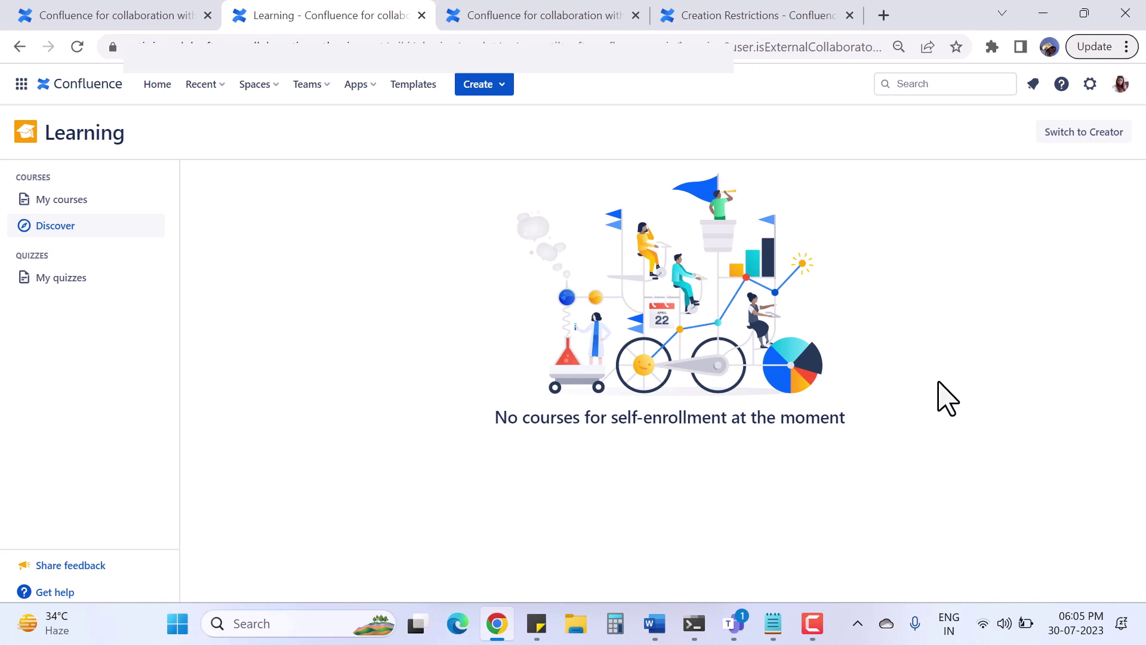
# Review the participant's quizzes under the To pass, Completed and In review categories.
pyautogui.click(62, 278)
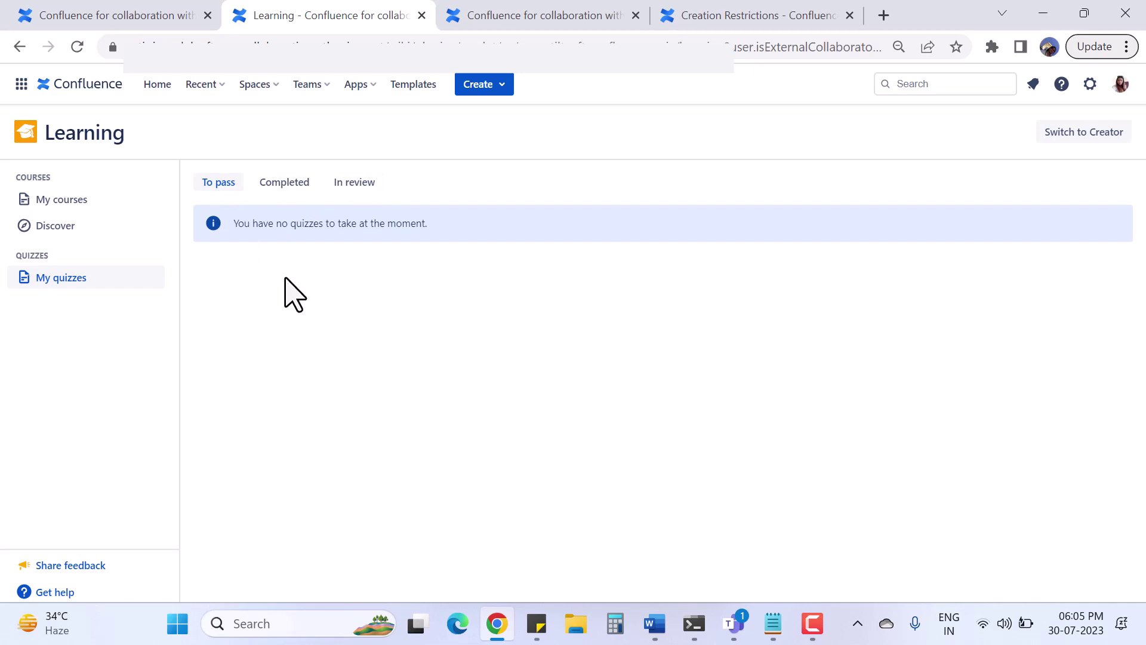
pyautogui.click(286, 187)
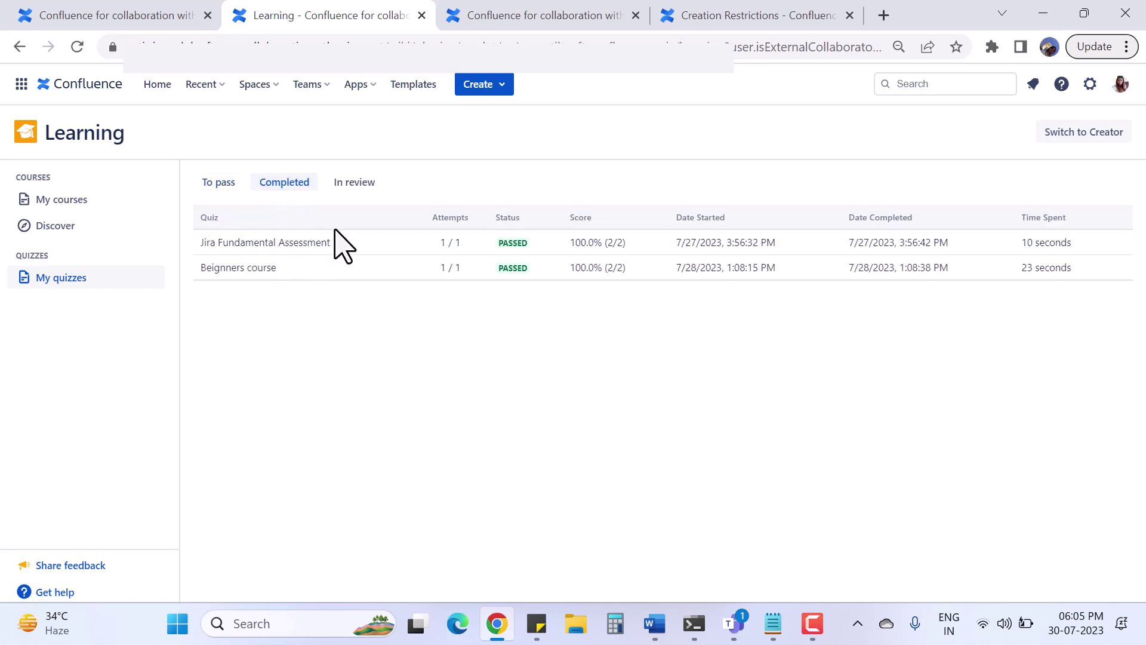
pyautogui.click(357, 185)
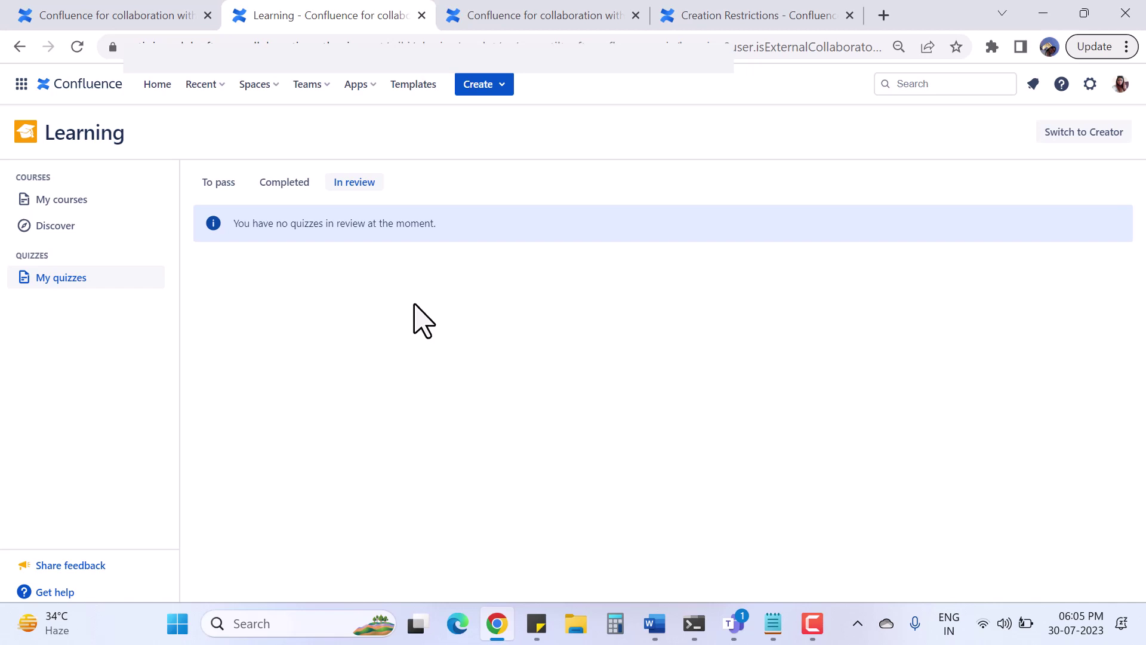
# Switch the Learning app to the Creator view and look over its quizzes and report export options.
pyautogui.rightClick(1085, 136)
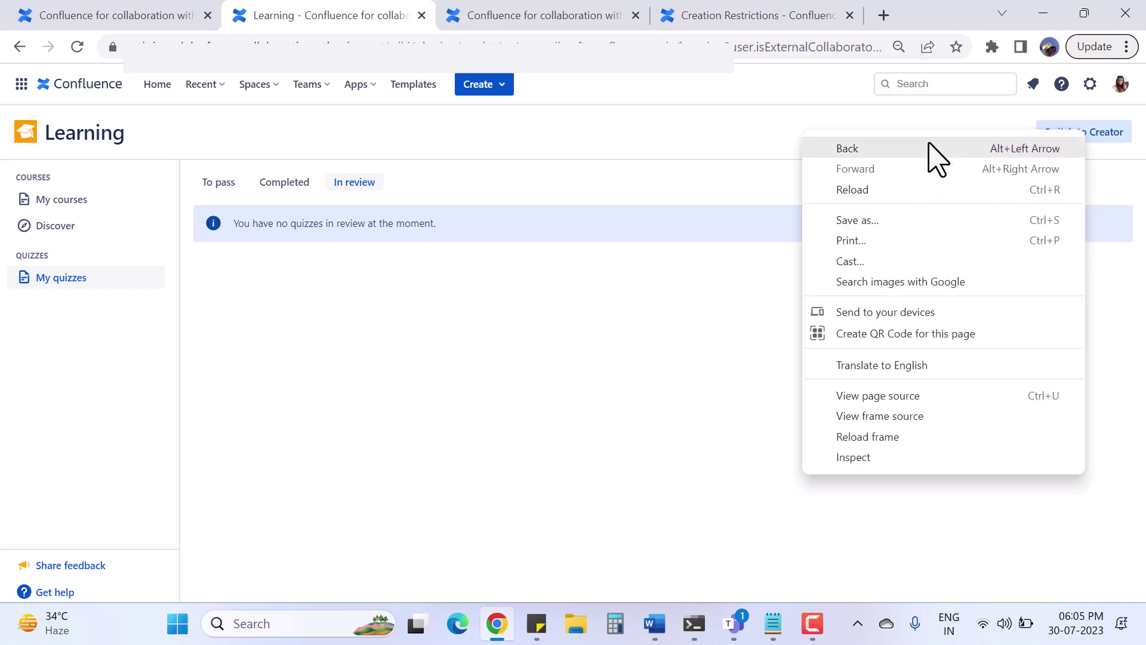
pyautogui.press('Escape')
pyautogui.click(1064, 141)
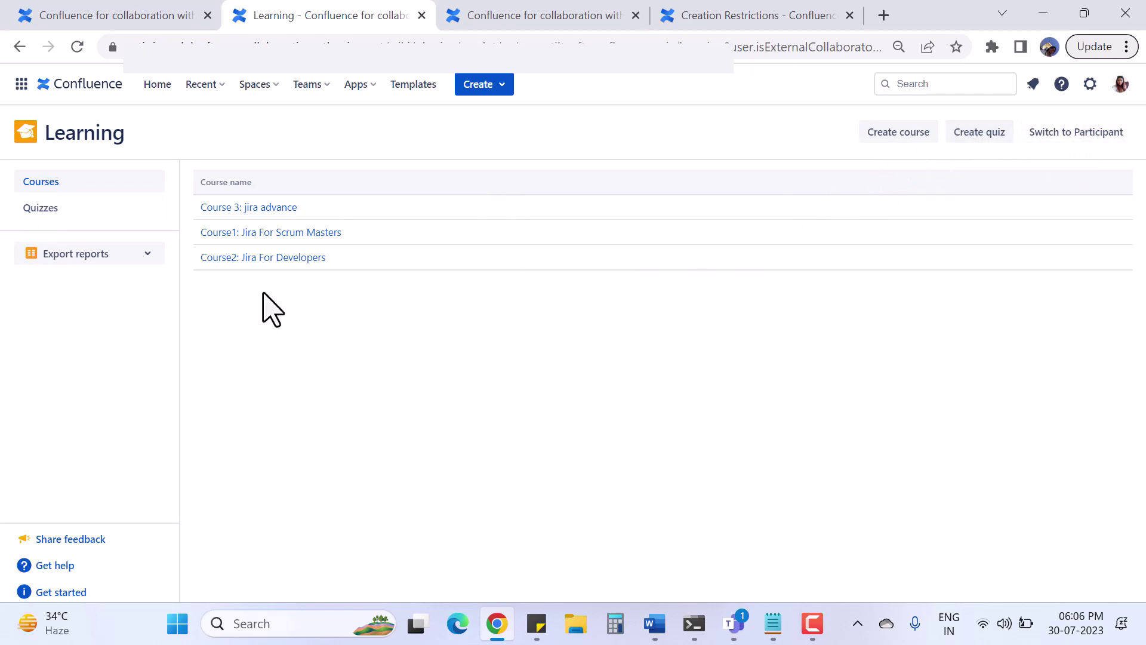
pyautogui.click(40, 209)
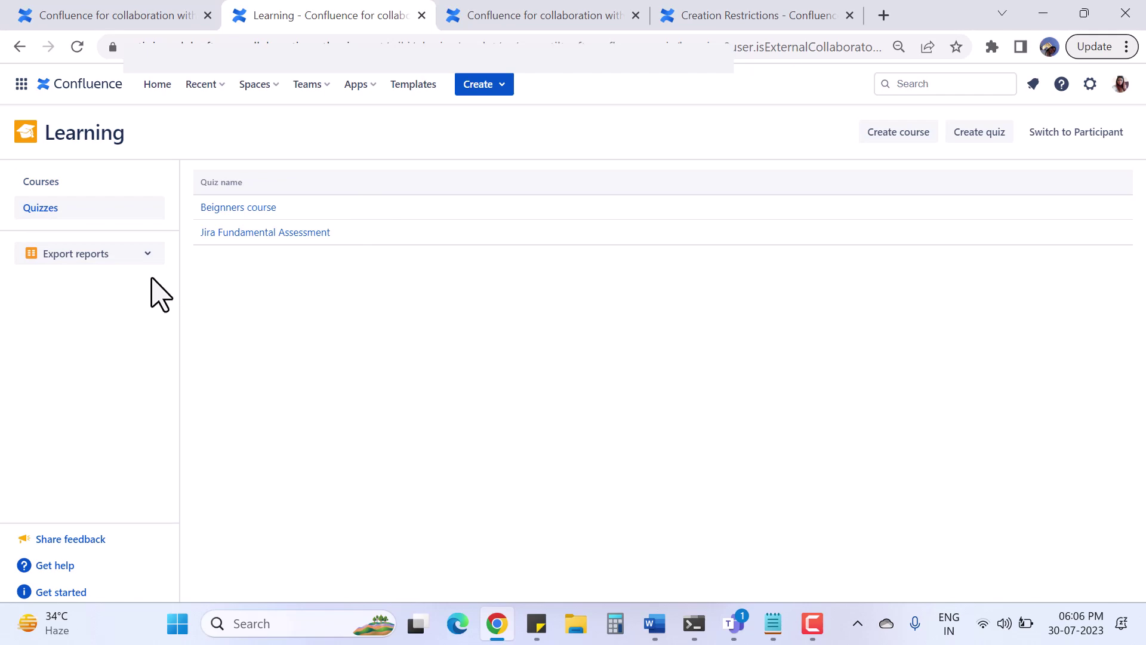
pyautogui.click(147, 261)
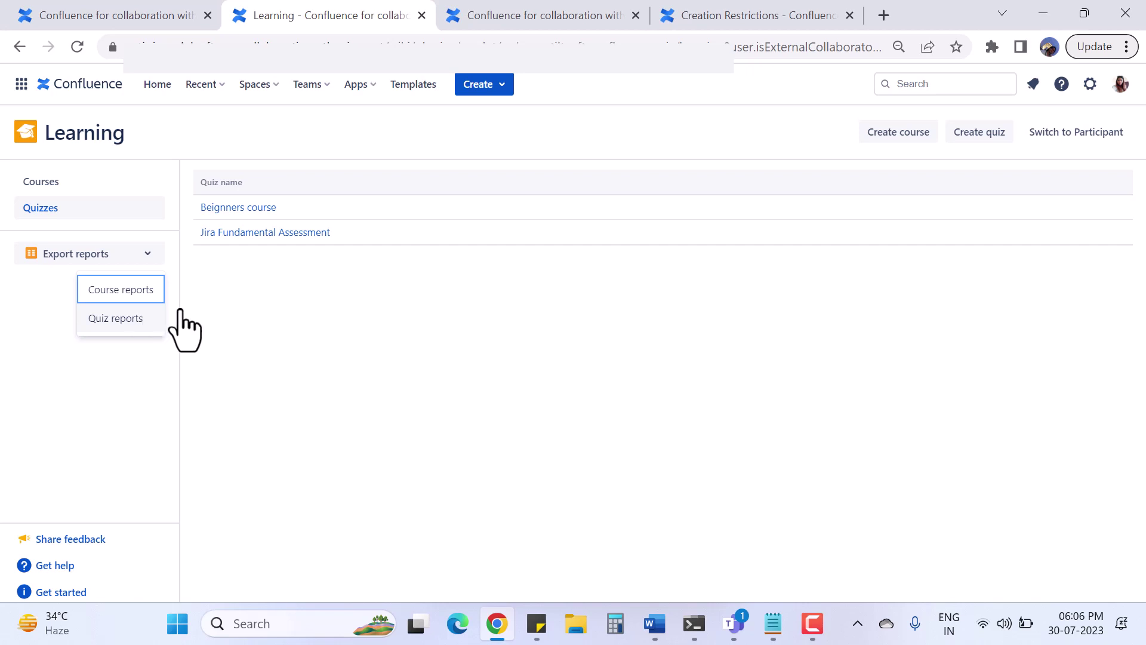
pyautogui.click(516, 145)
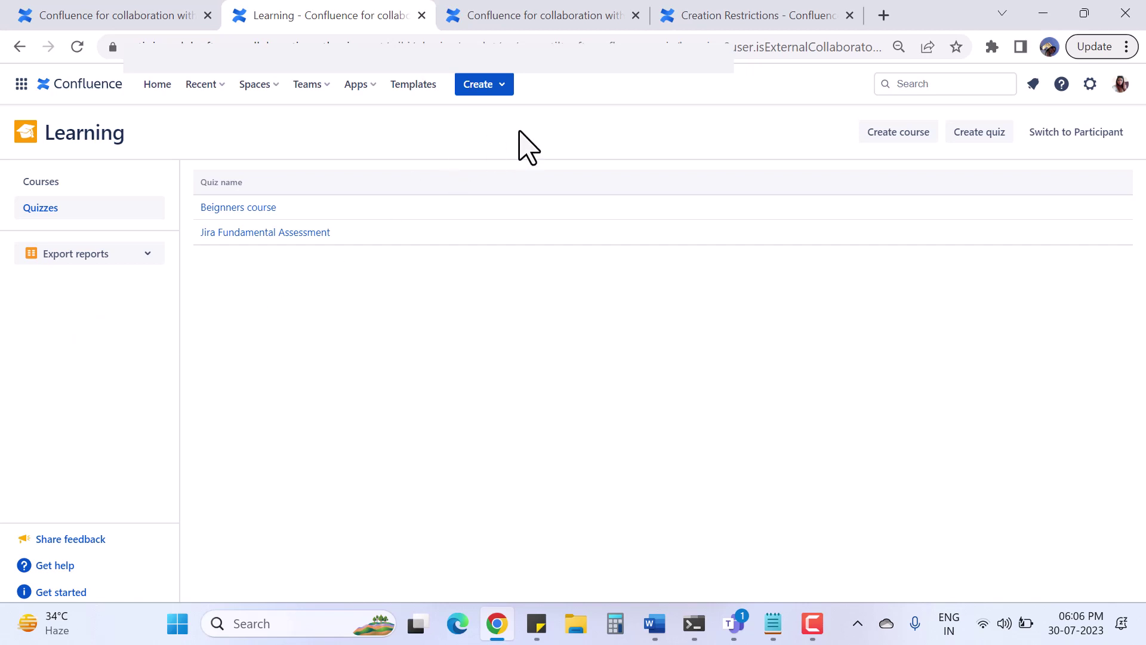
# Start a new course in the personal space, with Overview as its parent page.
pyautogui.click(886, 143)
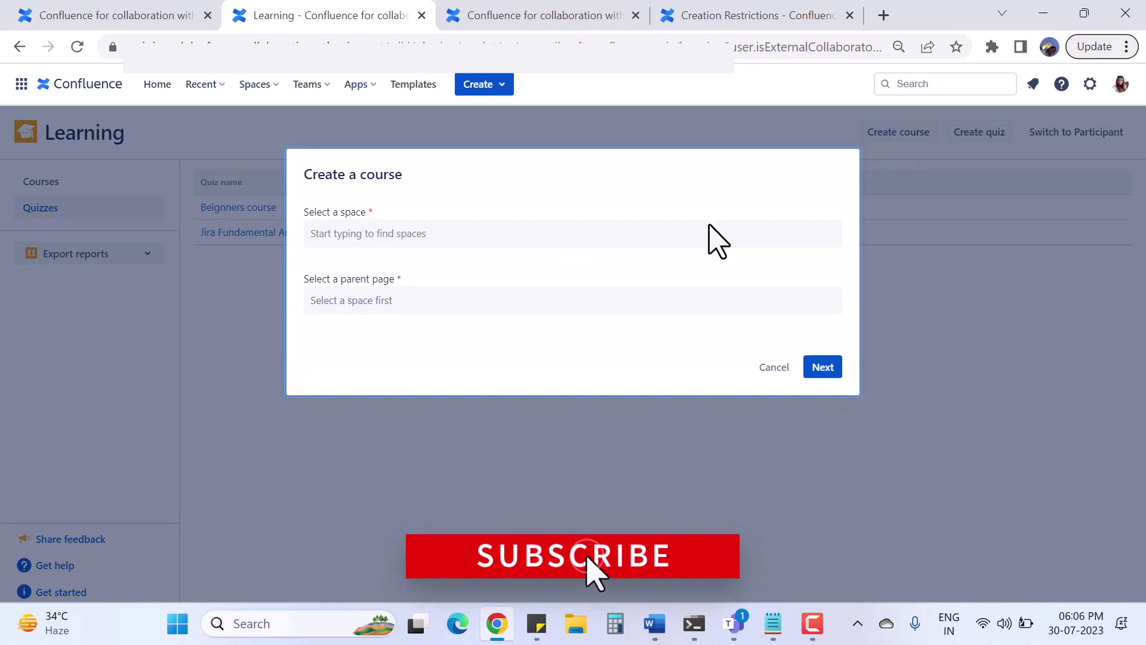
pyautogui.click(498, 237)
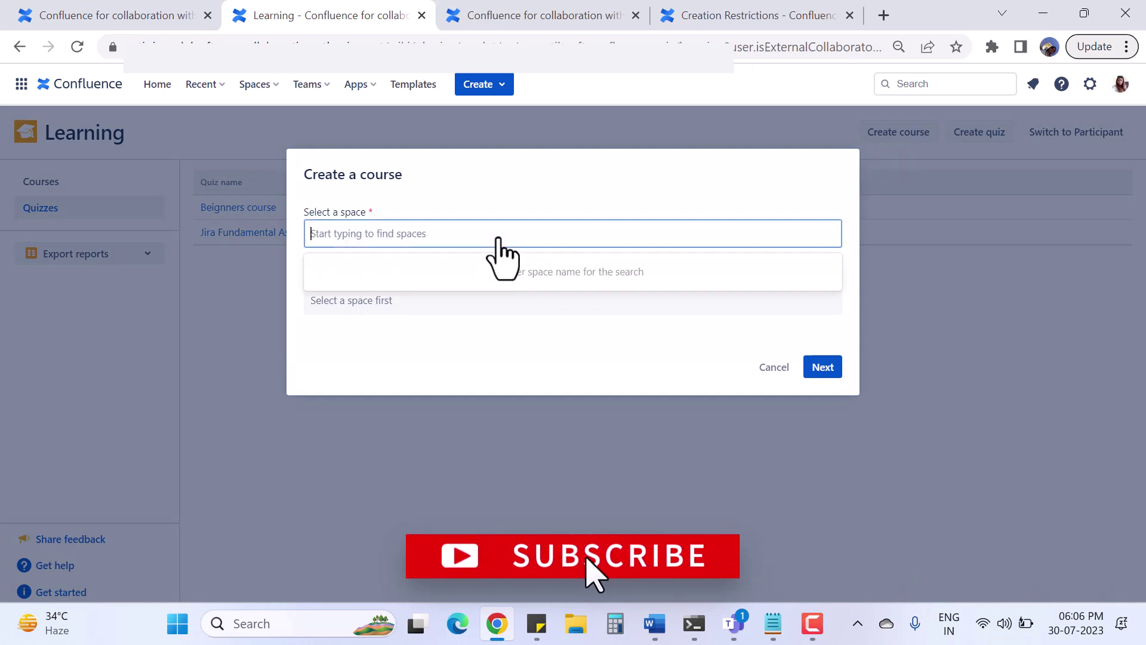
pyautogui.write('monika')
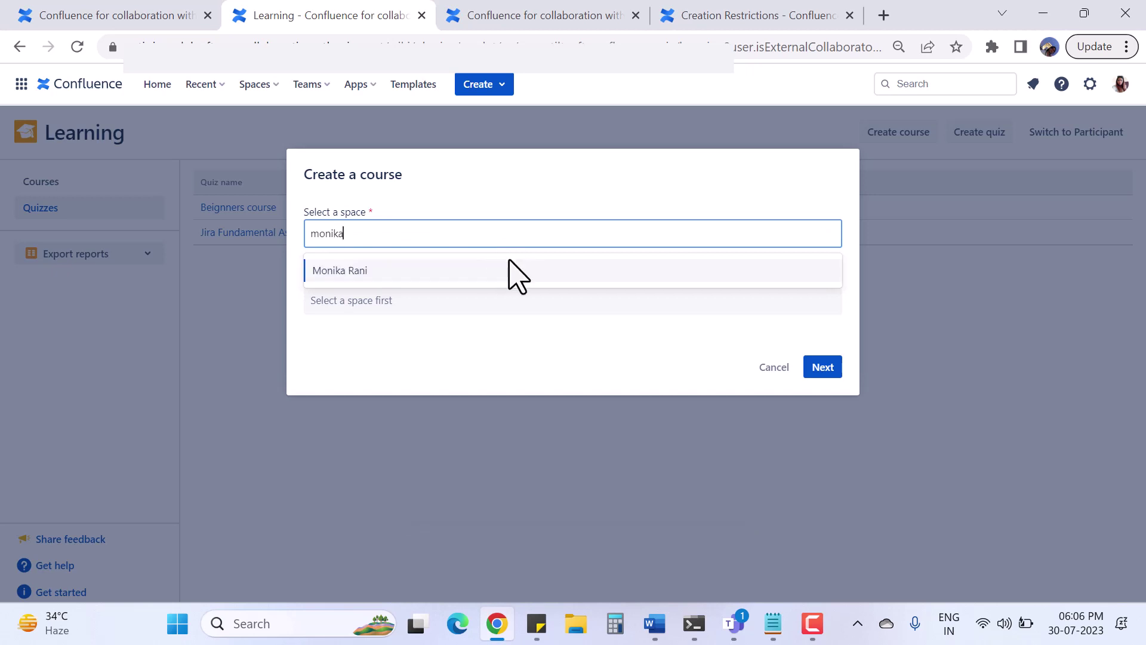
pyautogui.click(503, 274)
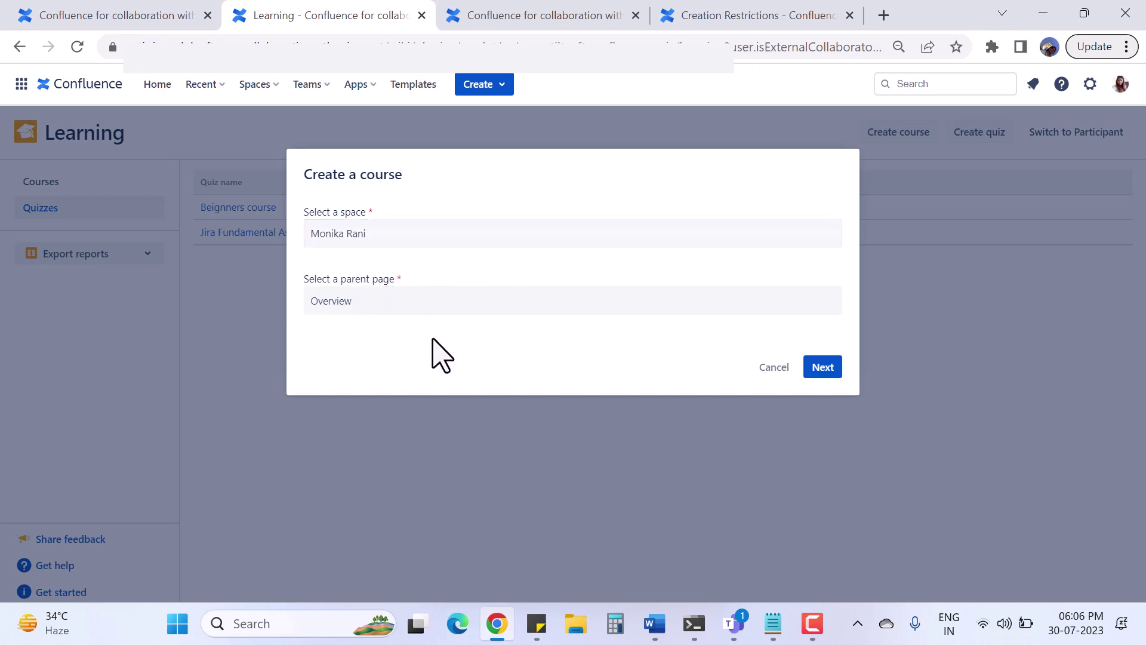
pyautogui.click(823, 368)
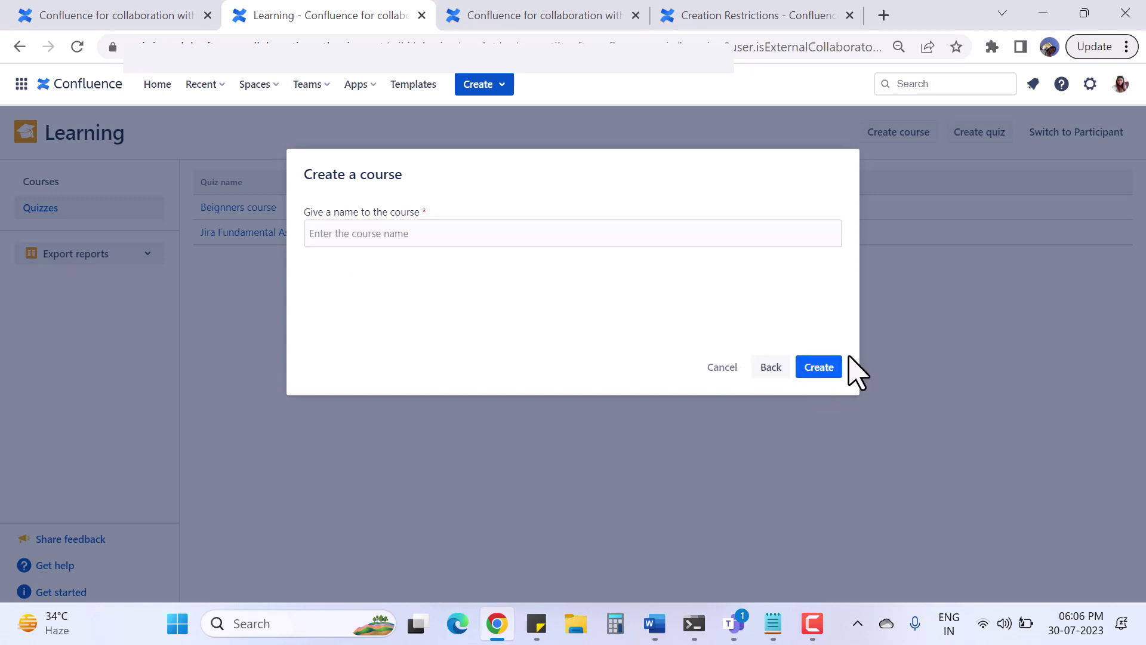
# Create the course under the name "course 4 : confluence course" and open its page for adding content.
pyautogui.click(374, 243)
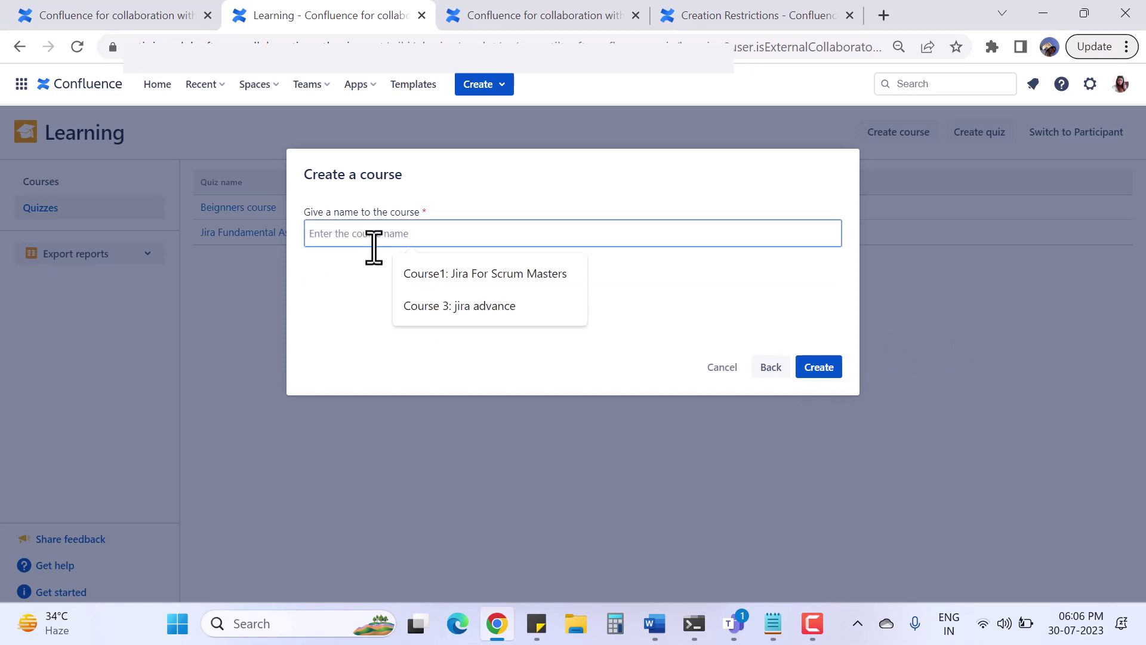
pyautogui.write('course 4')
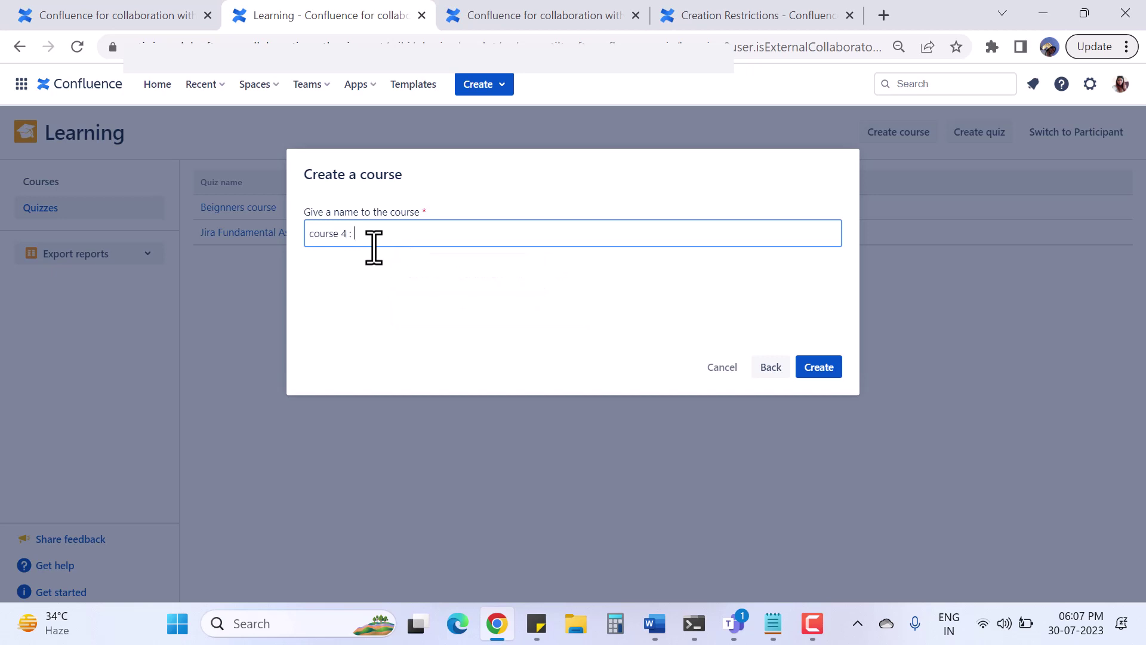
pyautogui.write(' : conflunece course')
pyautogui.doubleClick(377, 234)
pyautogui.rightClick(377, 234)
pyautogui.click(435, 253)
pyautogui.click(810, 368)
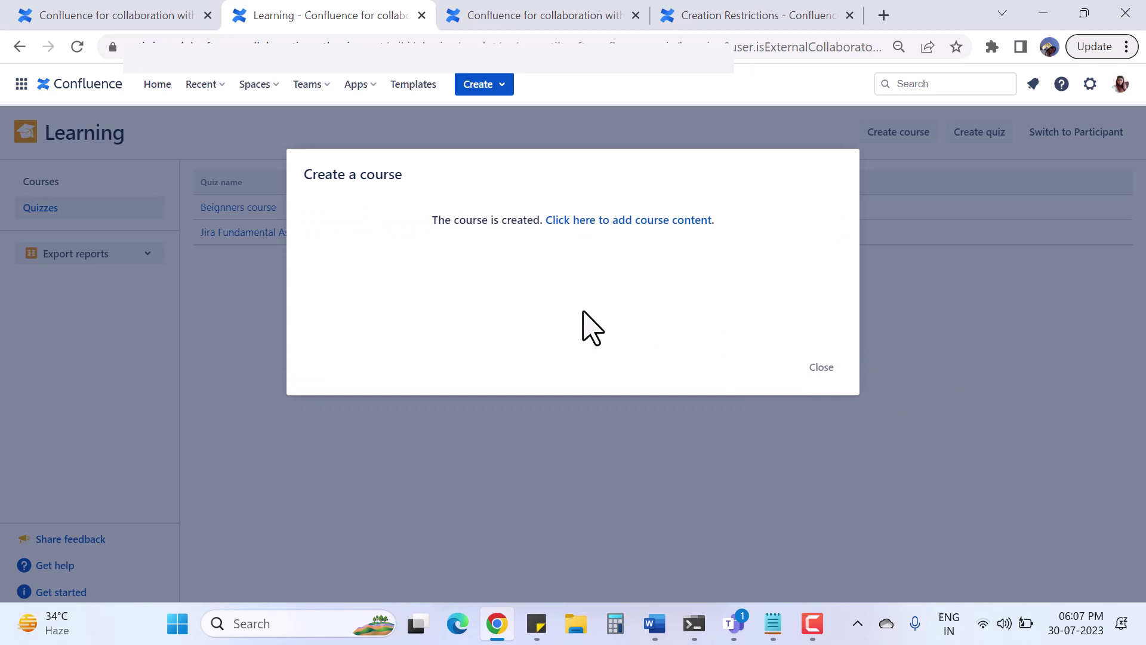
pyautogui.click(631, 222)
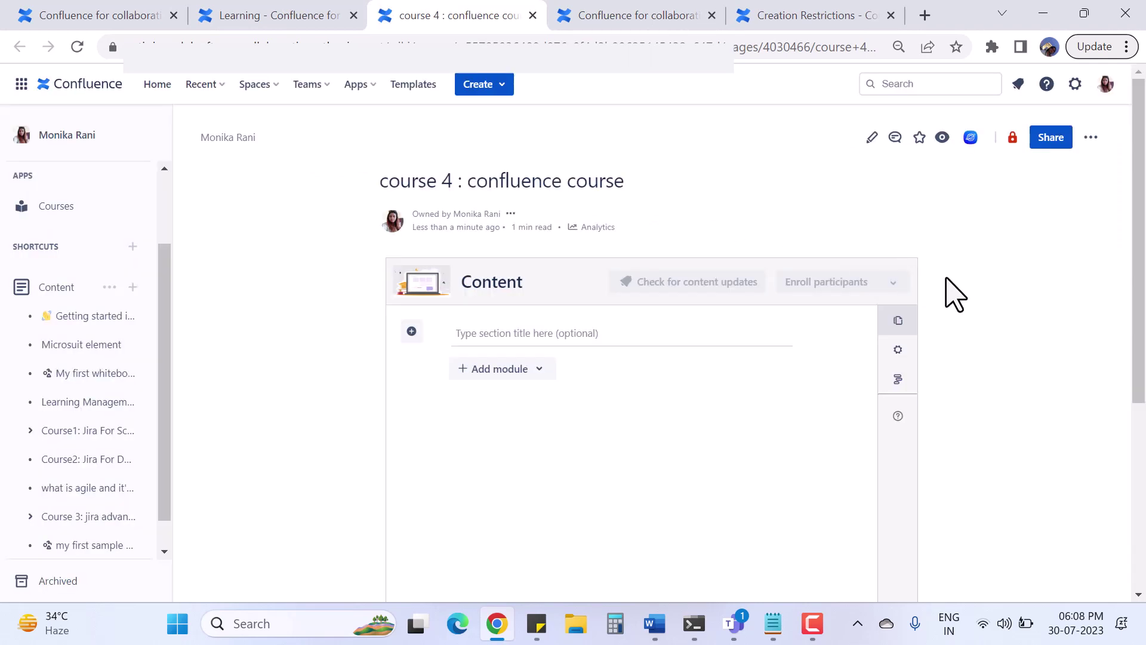
# Look over the course's content area and the module types that can be added to a section.
pyautogui.scroll(-3, 961, 328)
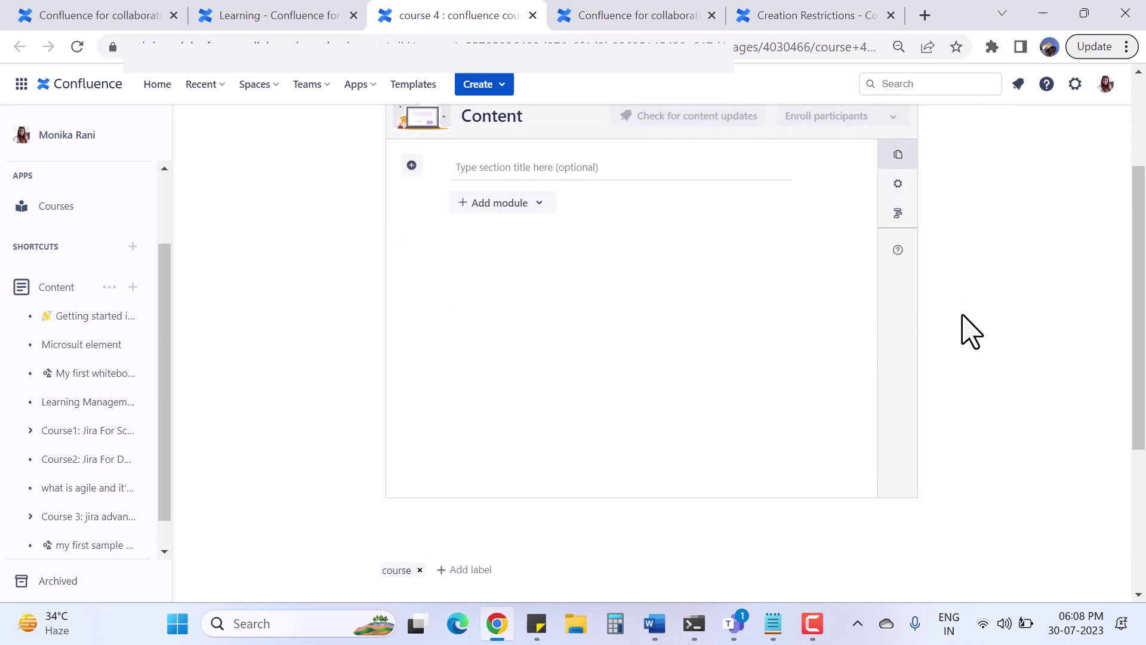
pyautogui.scroll(1, 961, 328)
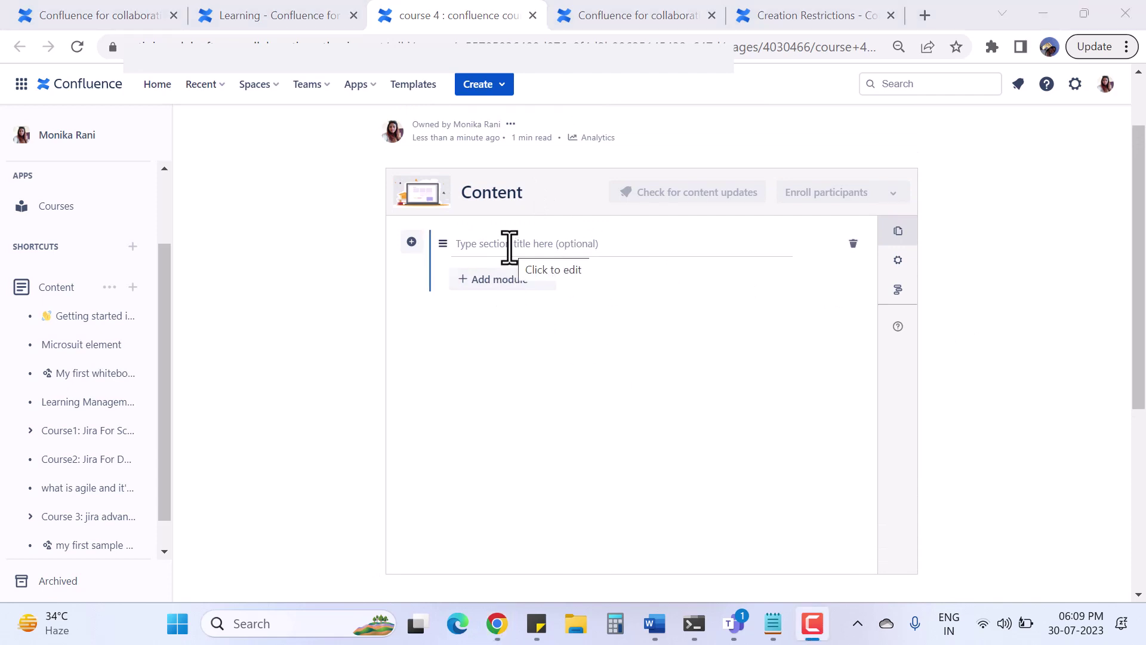
pyautogui.click(540, 282)
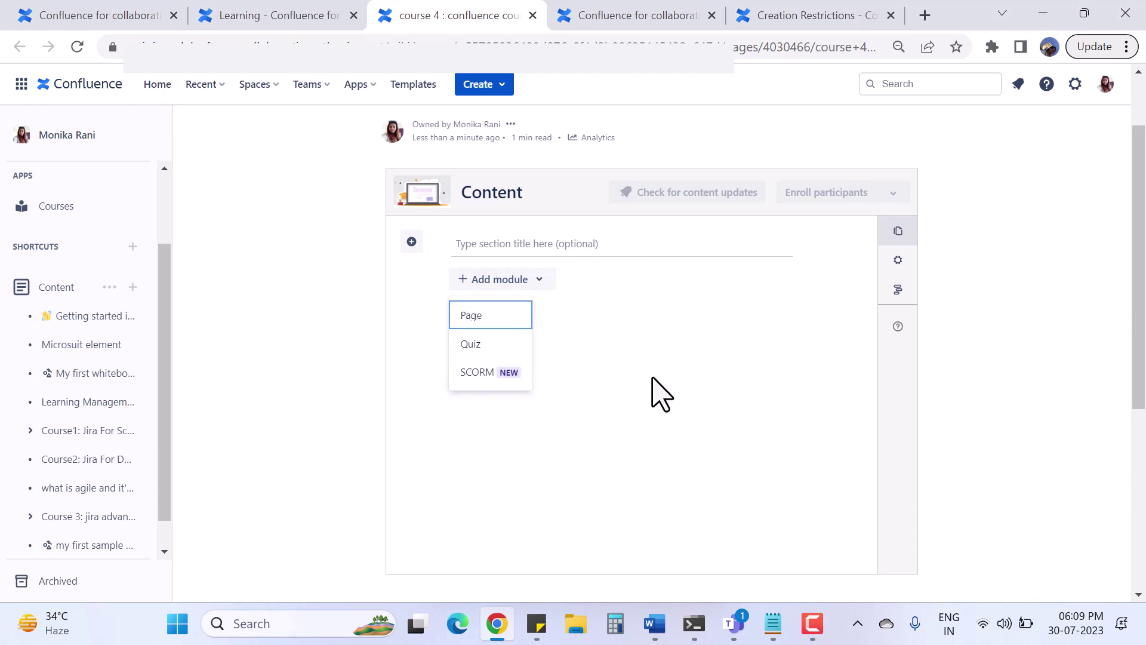
pyautogui.click(678, 363)
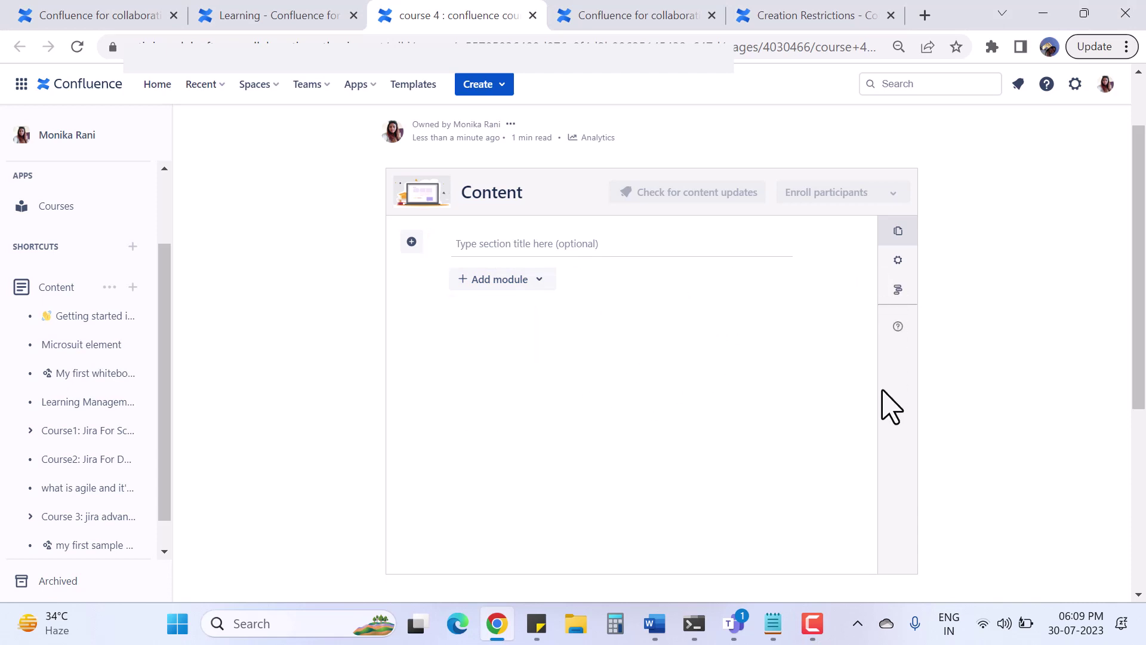
# Review the course's general settings, including the course image and the available reminder options.
pyautogui.click(898, 261)
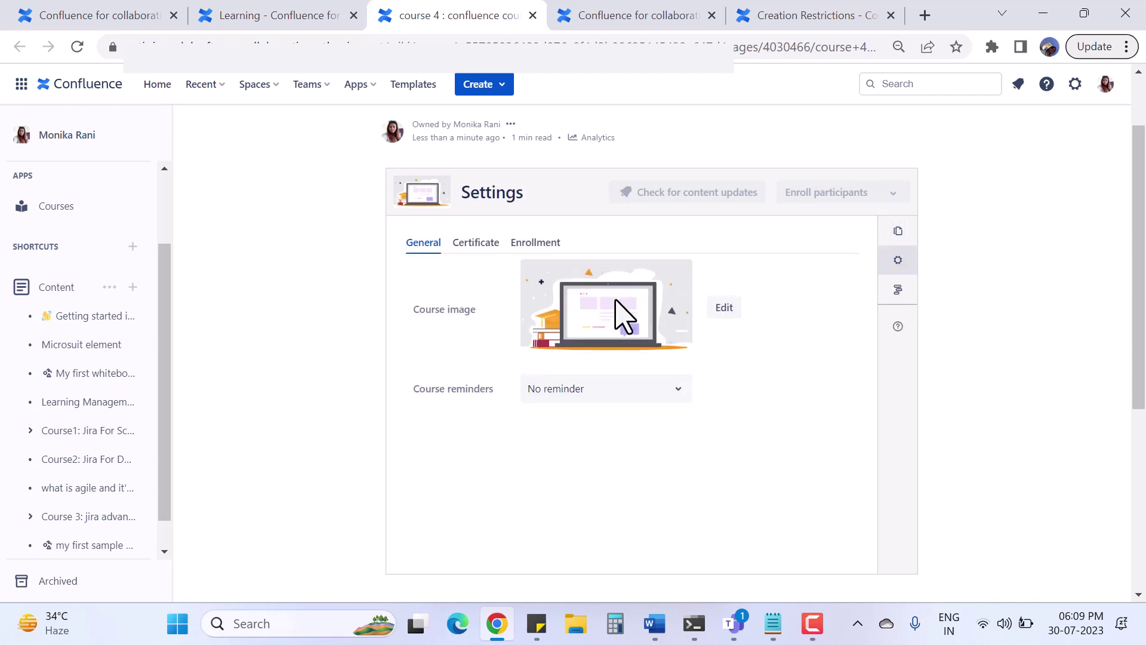
pyautogui.click(613, 394)
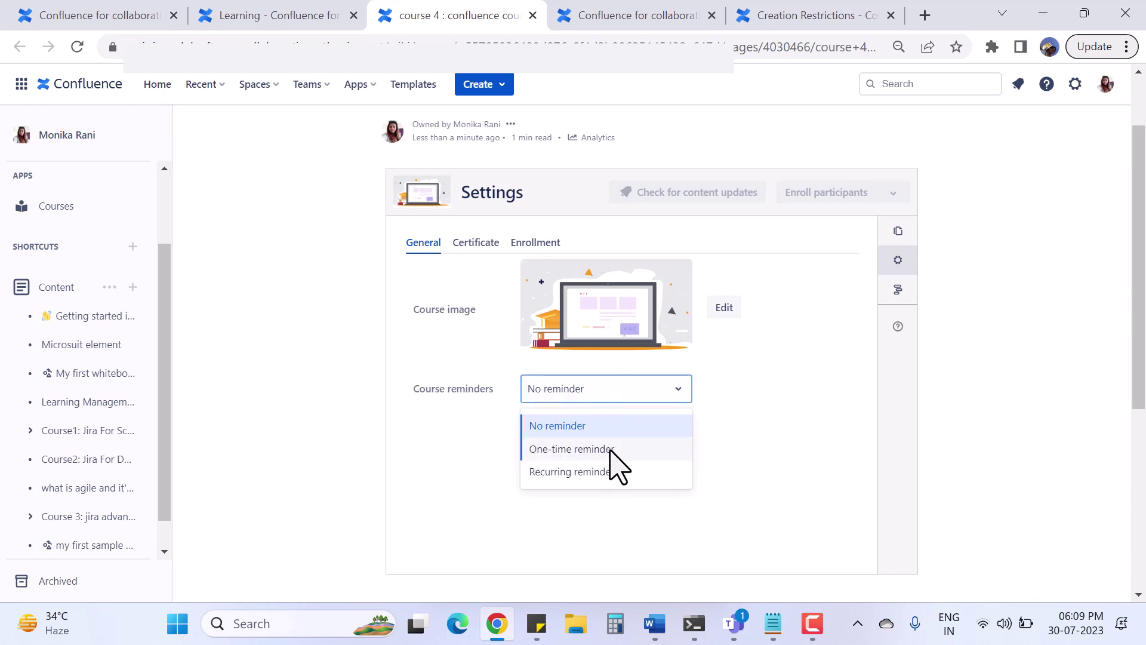
pyautogui.click(755, 477)
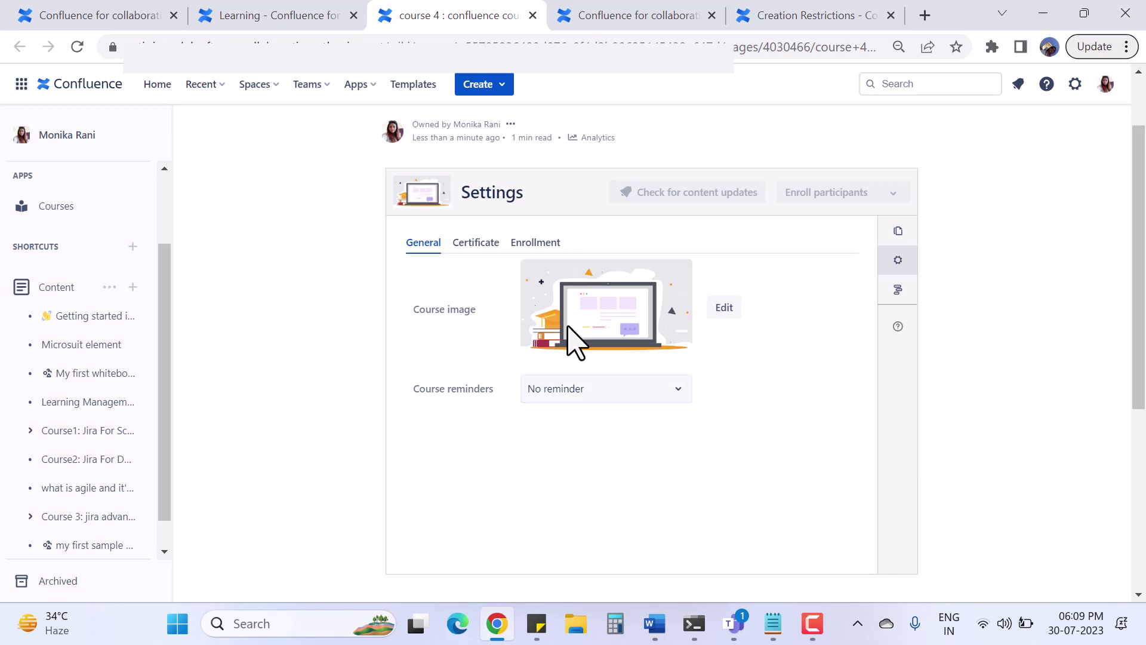
# Review the course's certificate and enrollment settings, including self-enrollment and auto-enrollment, and view its results section.
pyautogui.click(478, 251)
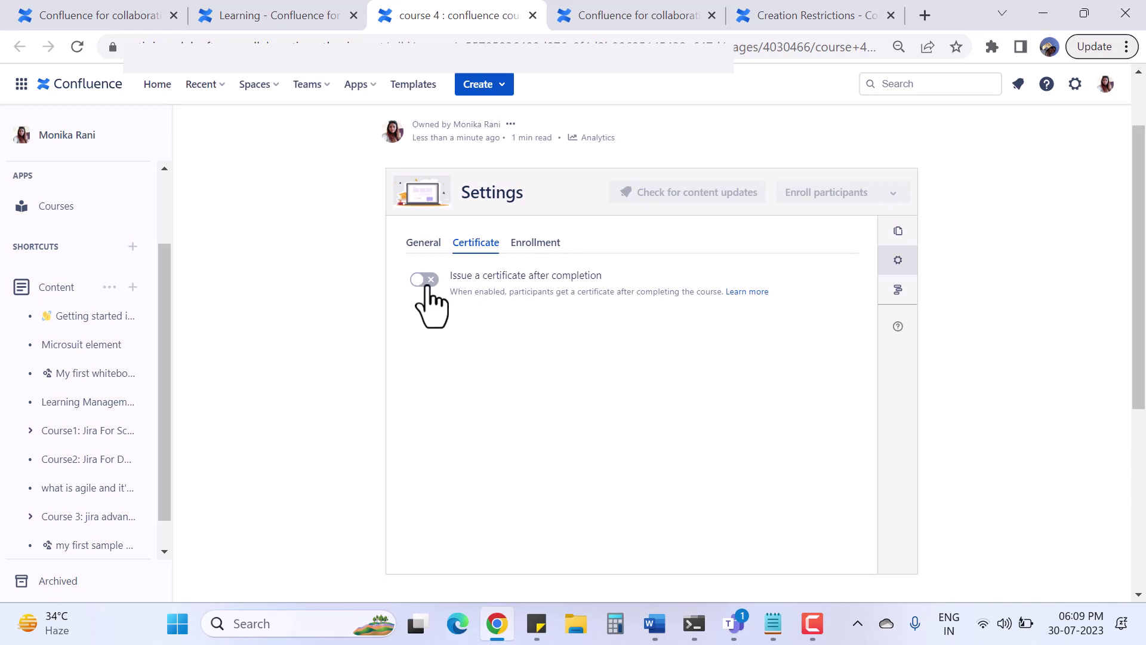
pyautogui.click(528, 246)
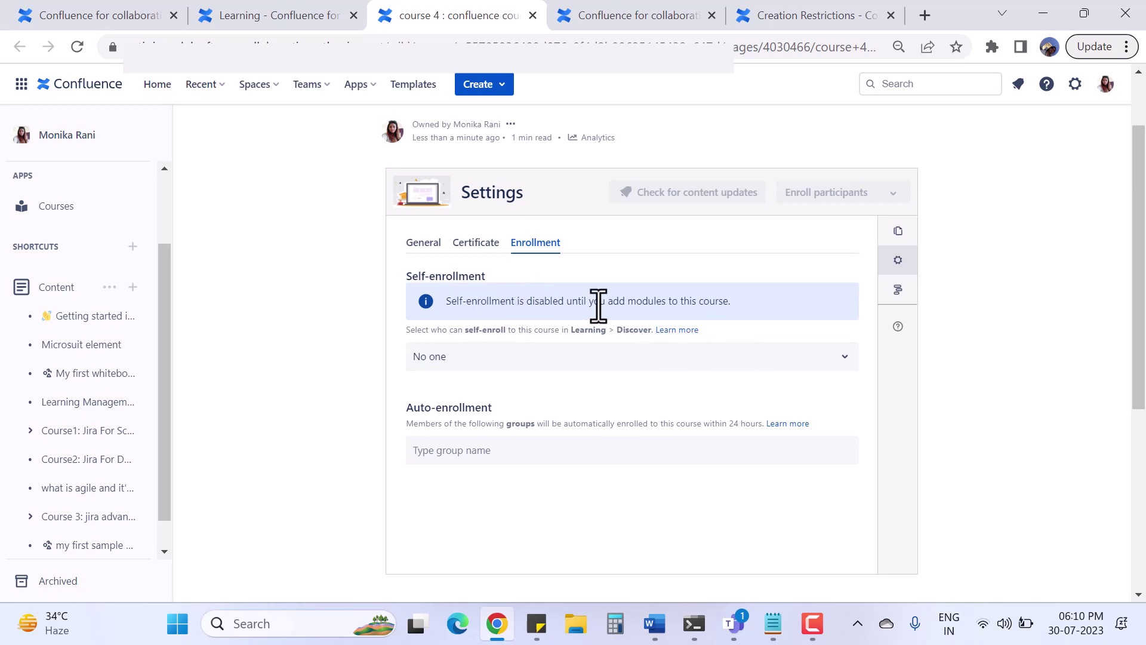
pyautogui.moveTo(599, 302); pyautogui.dragTo(731, 310)
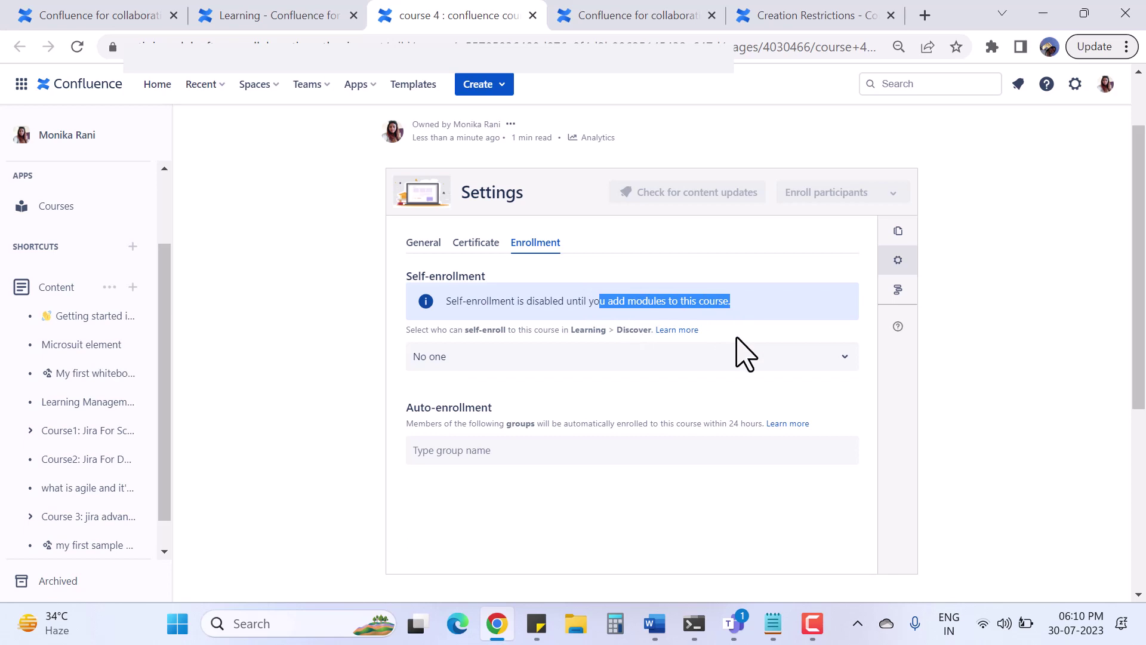
pyautogui.click(736, 334)
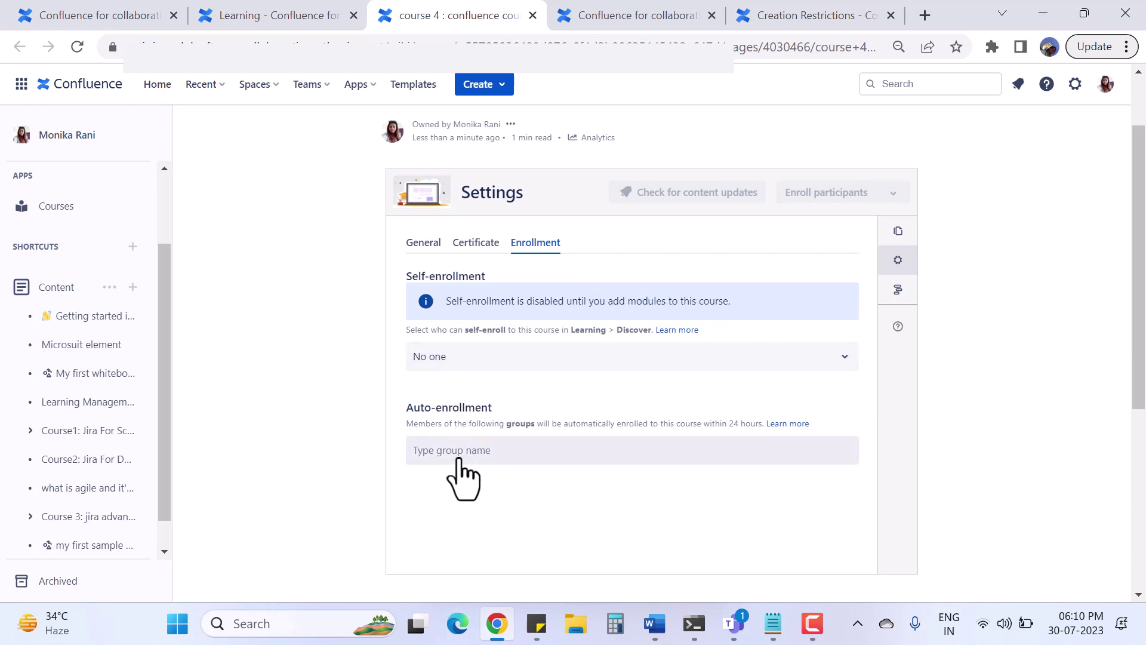
pyautogui.click(898, 290)
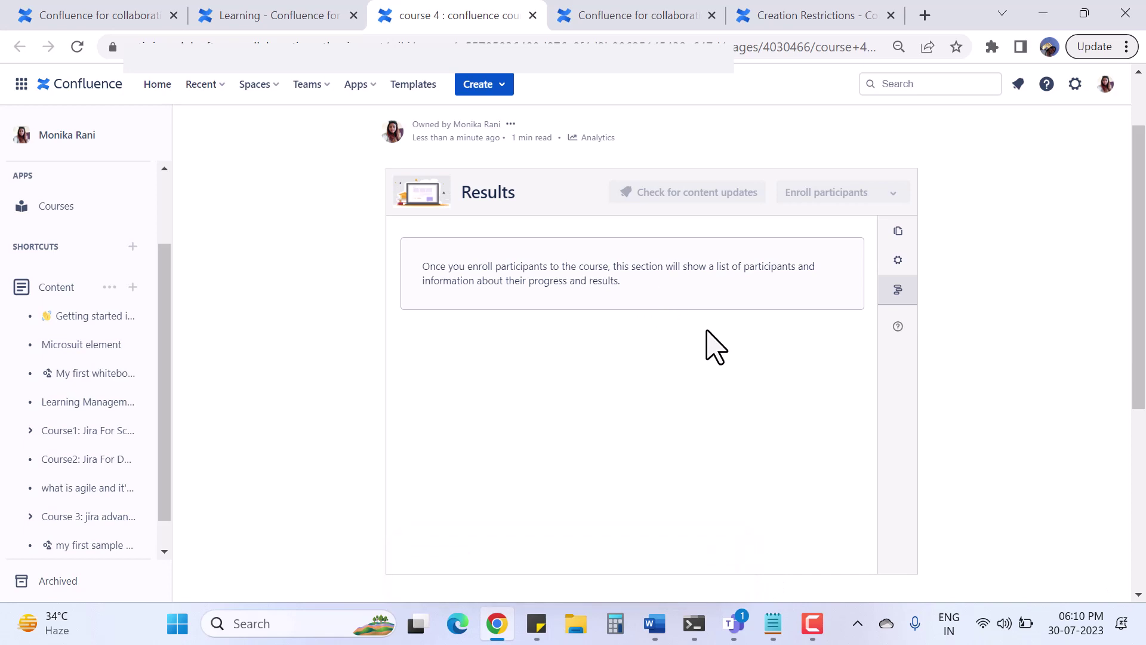
# Return to the course content and save the first section's title as "what is confluence".
pyautogui.click(897, 233)
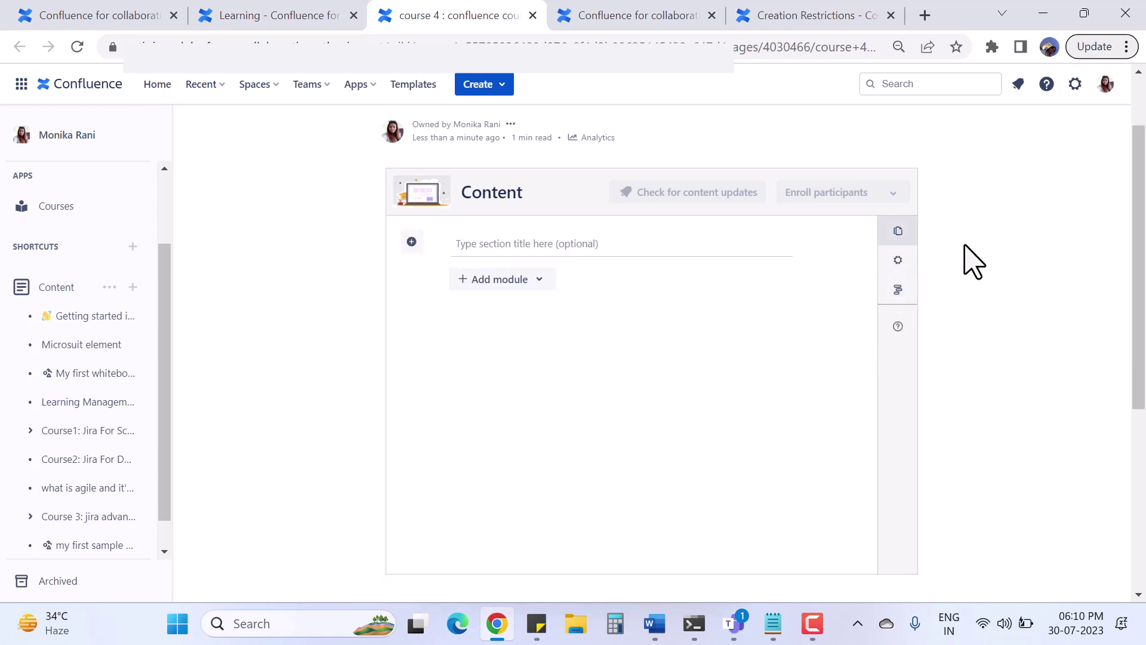
pyautogui.click(494, 244)
pyautogui.write('what')
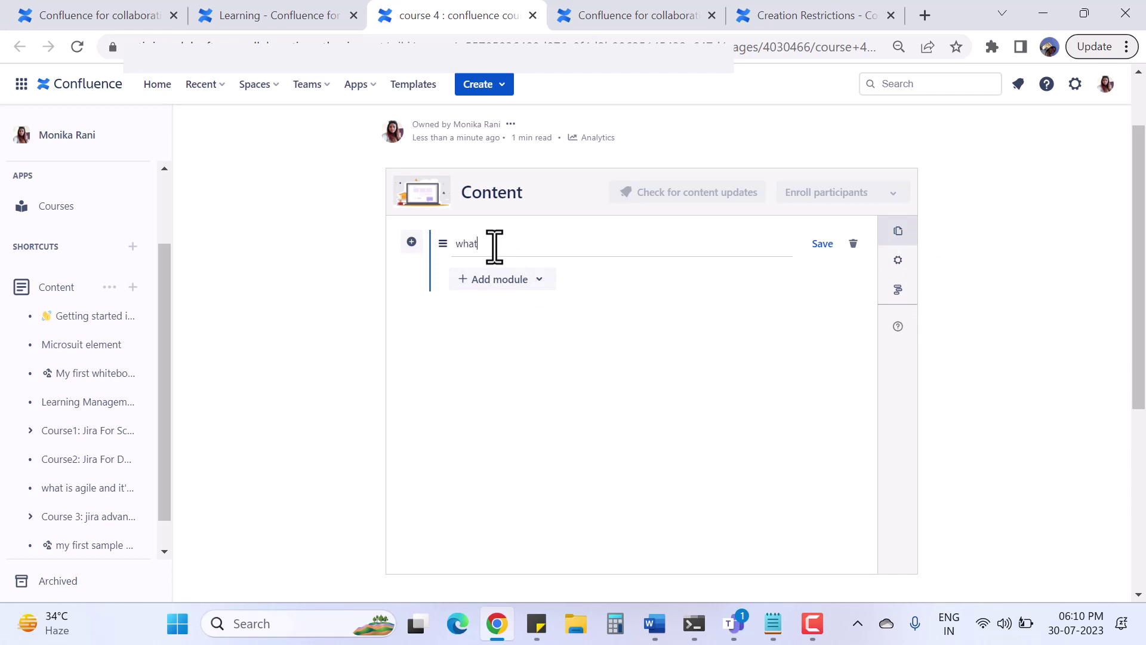
pyautogui.write(' is confluence')
pyautogui.click(821, 246)
# Add the existing page "what is agile and it's principles" as a page module in the "what is confluence" section.
pyautogui.click(540, 280)
pyautogui.click(475, 317)
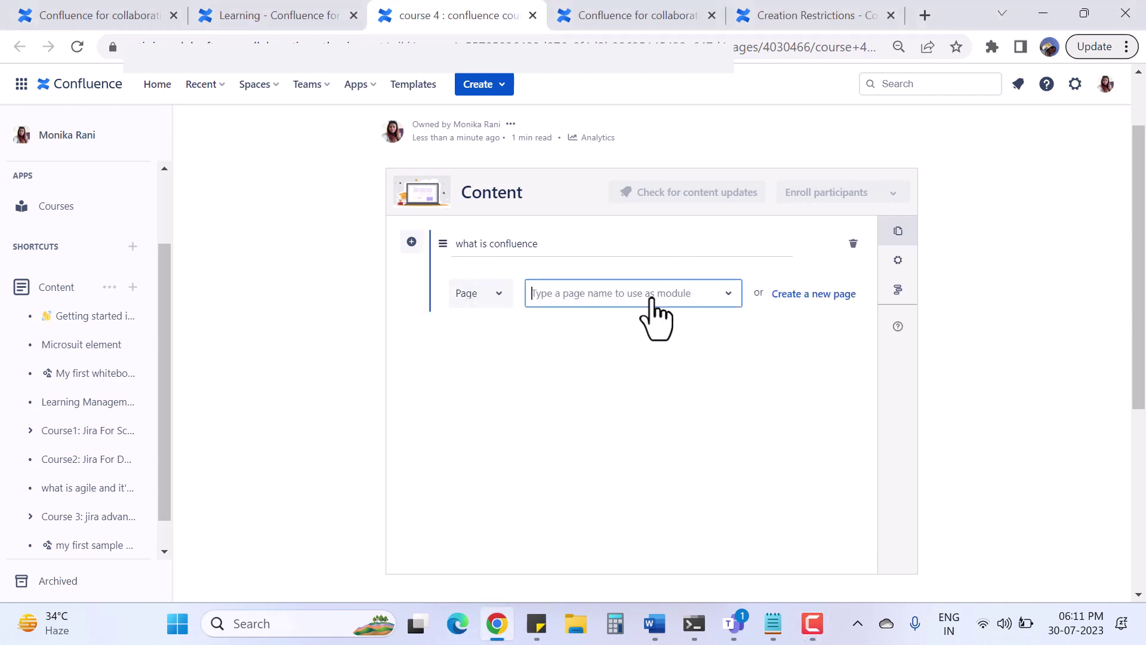
pyautogui.click(599, 288)
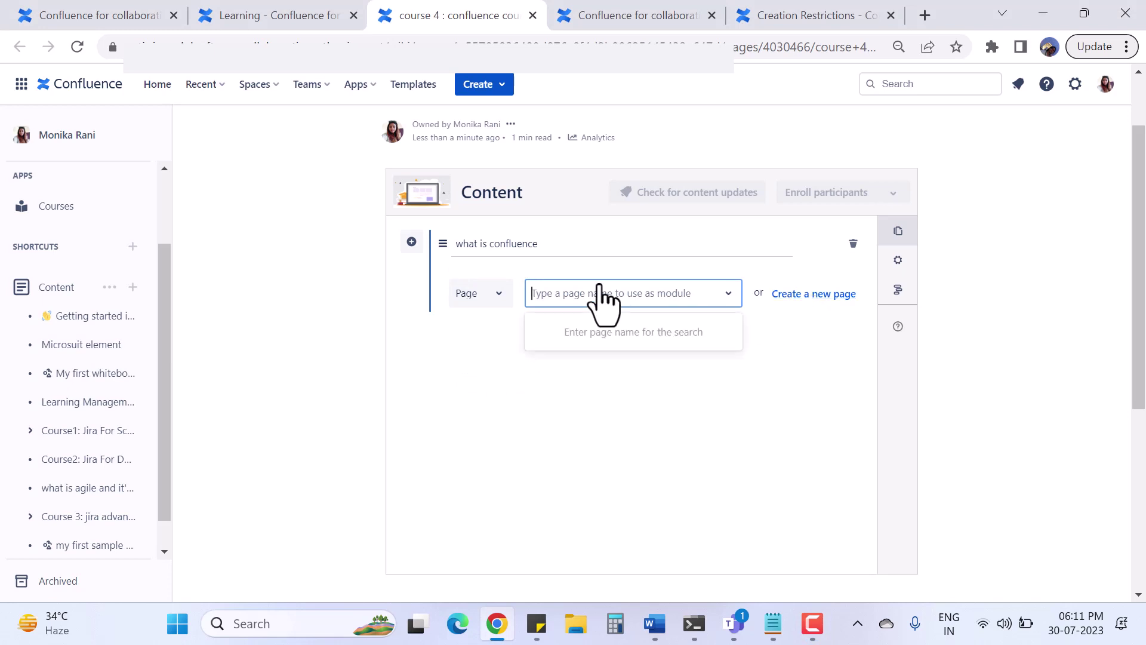
pyautogui.write('agile')
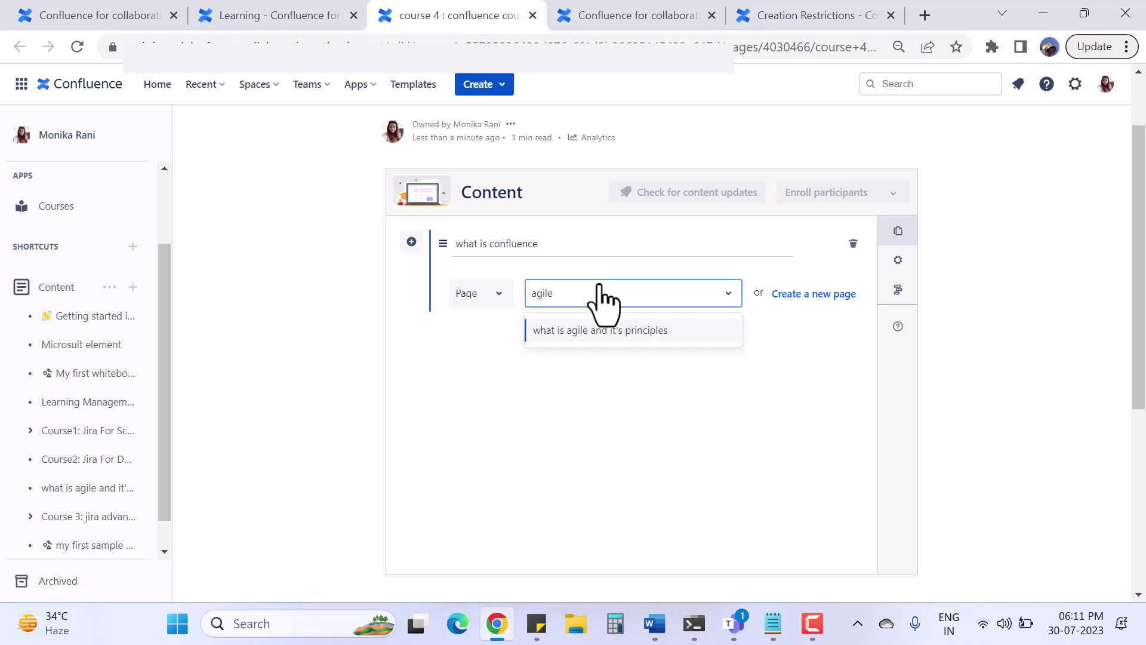
pyautogui.click(597, 338)
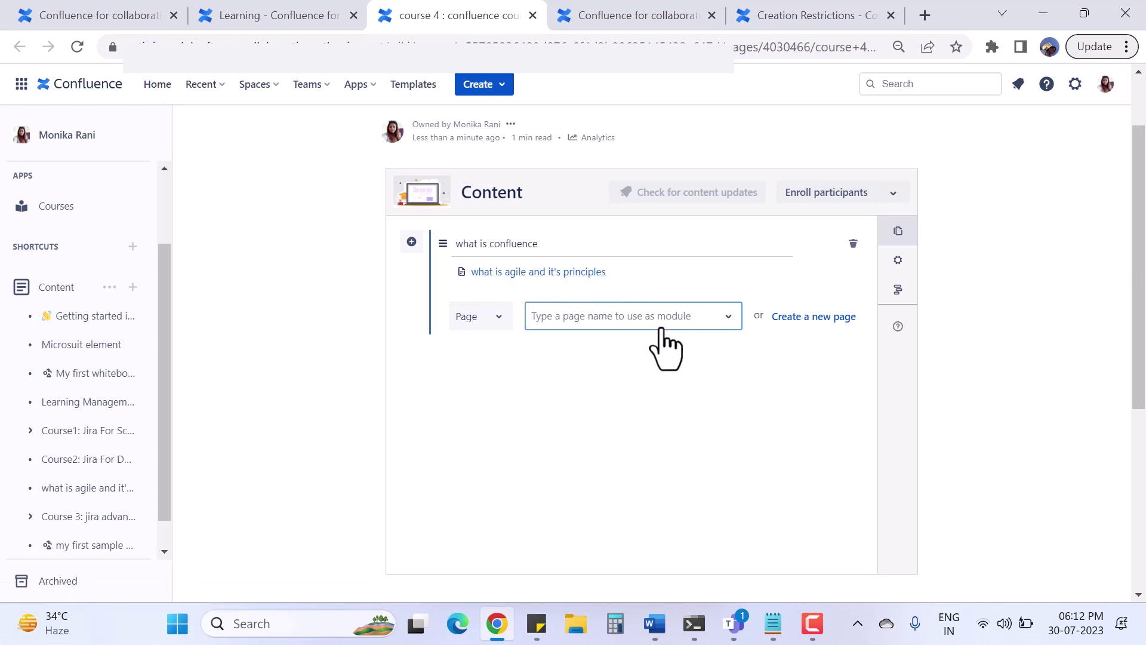
pyautogui.click(478, 320)
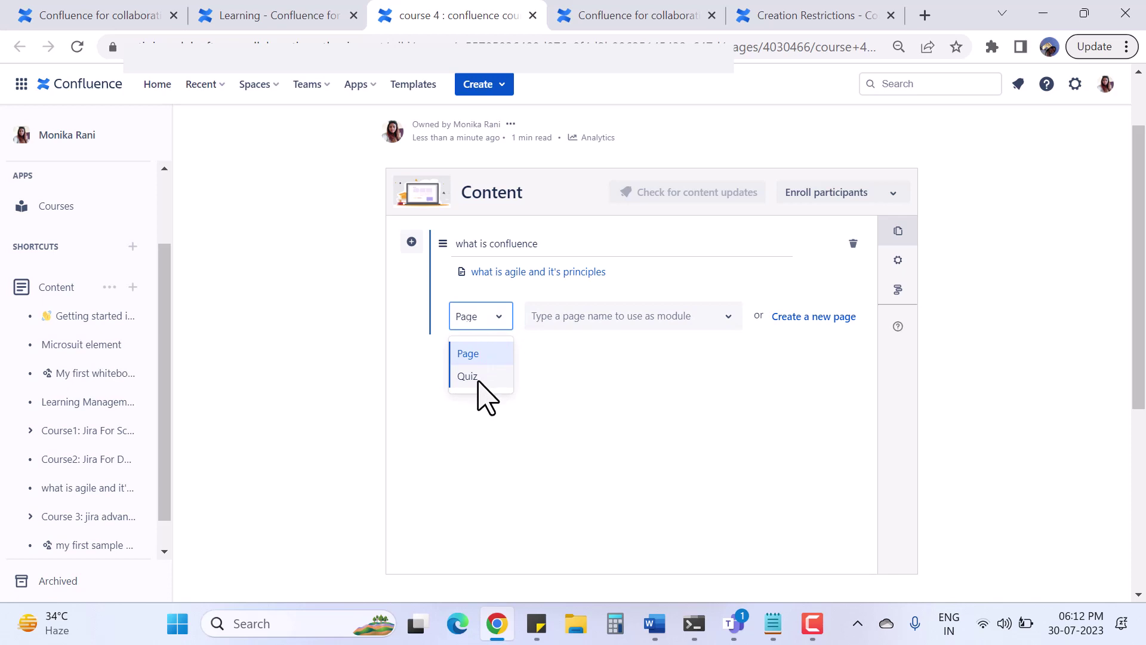
pyautogui.click(671, 397)
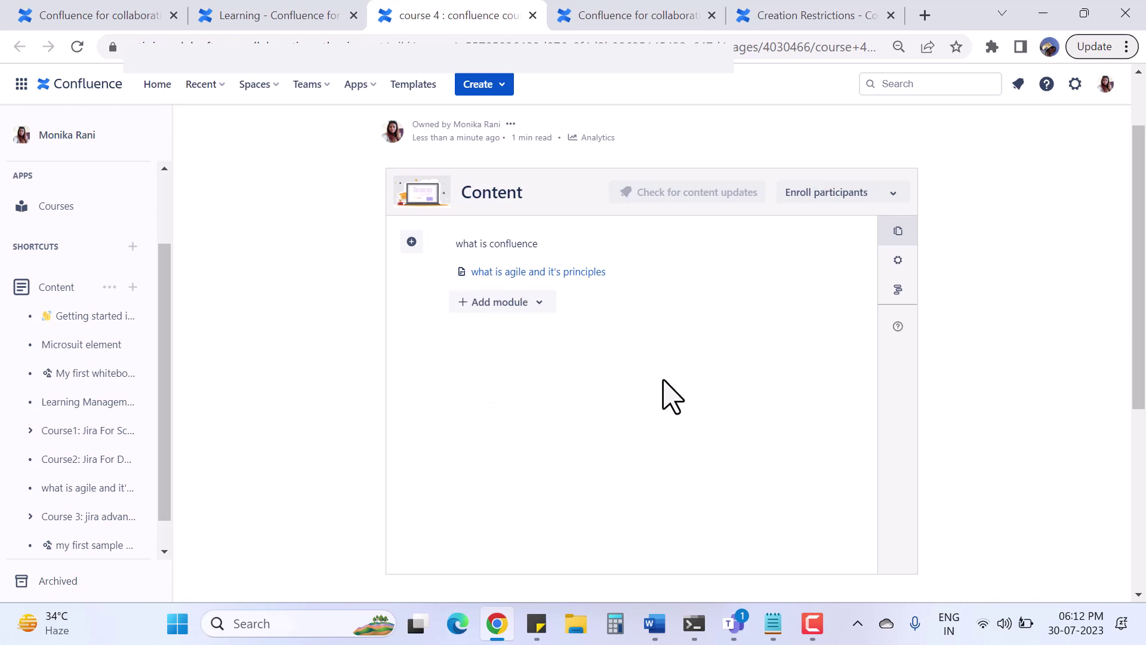
# Add a second section to the course content with the title "self Assessment".
pyautogui.click(412, 242)
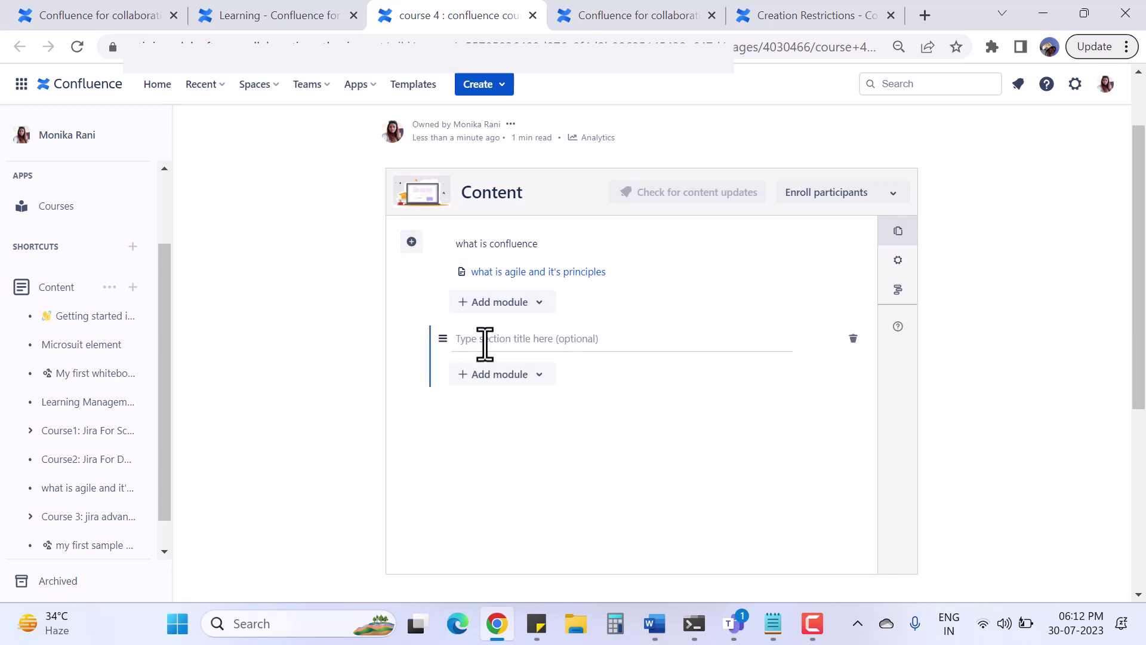
pyautogui.write('self Assessment')
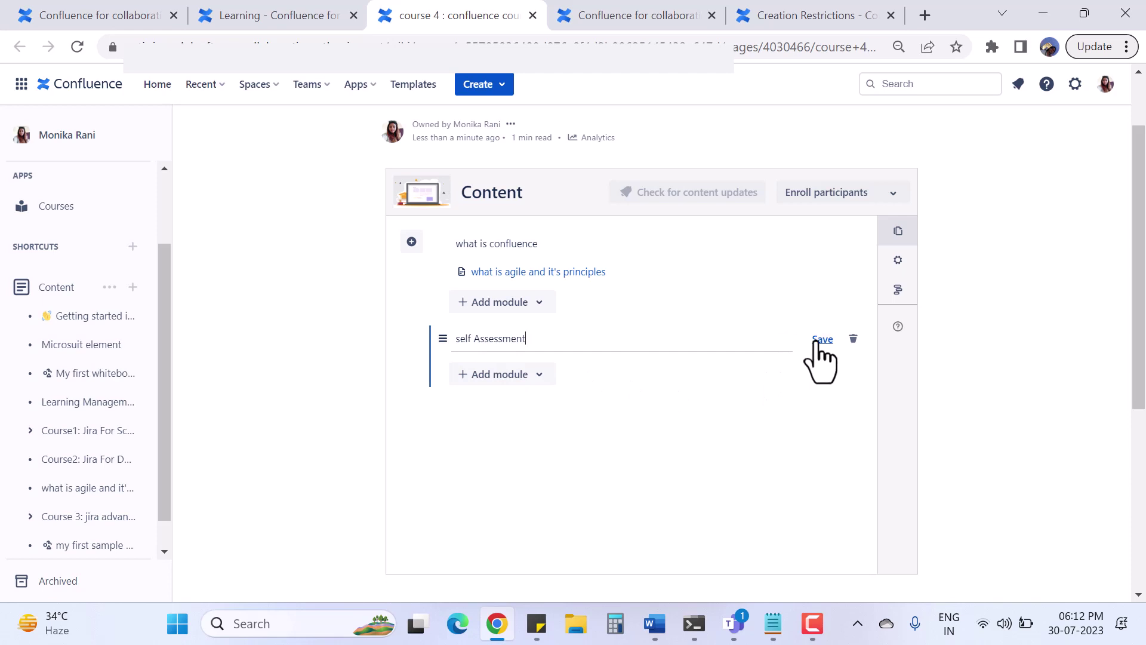
pyautogui.click(533, 381)
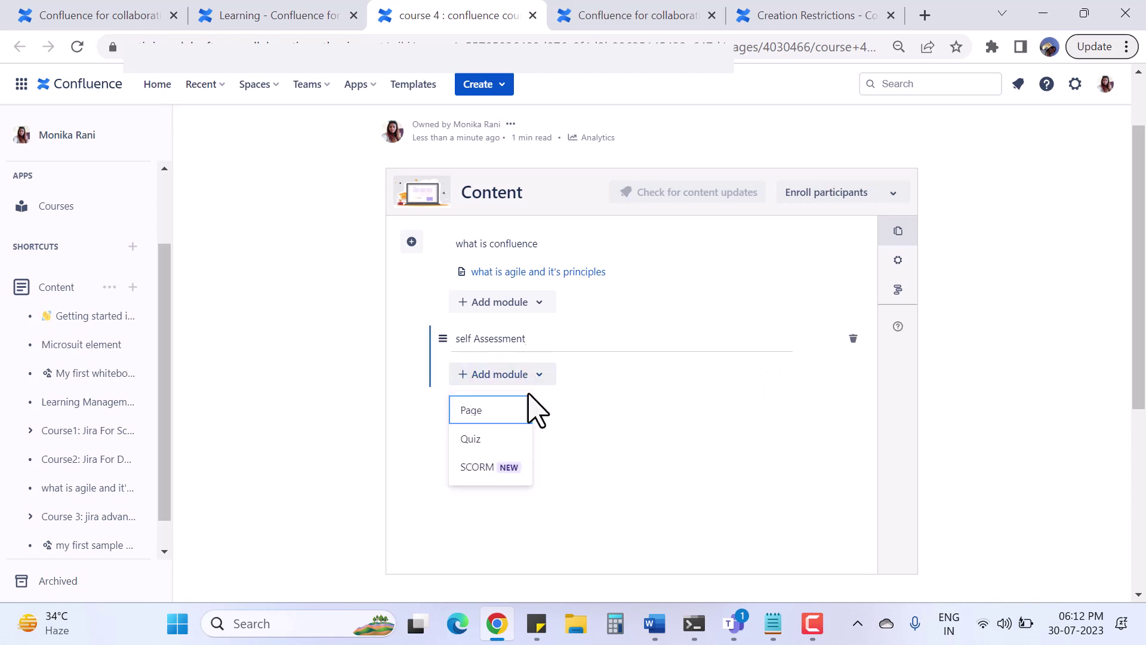
pyautogui.click(489, 439)
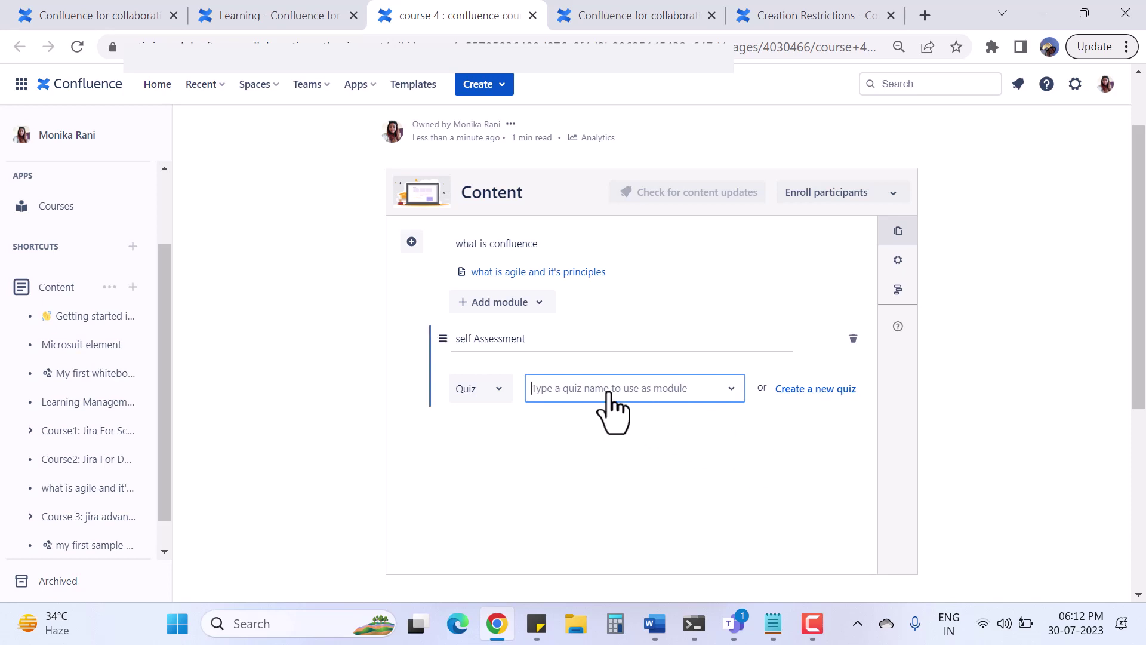
pyautogui.press('Escape')
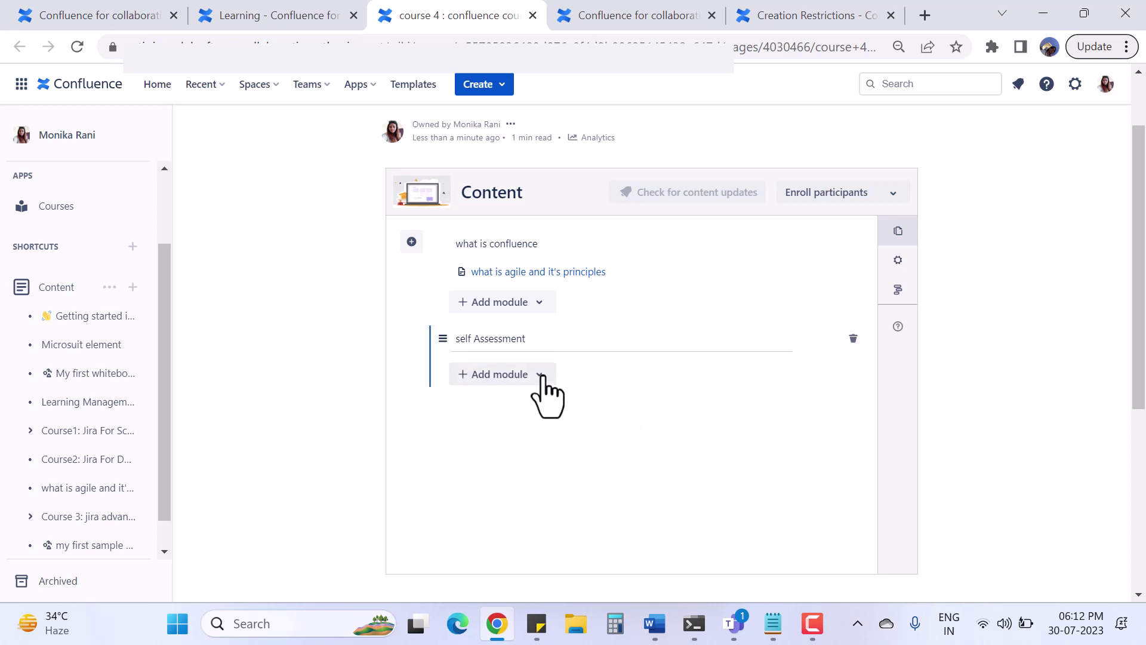
# Create a new quiz module named "confluence assessment" in the "self Assessment" section and open its page for adding questions.
pyautogui.click(539, 375)
pyautogui.click(471, 439)
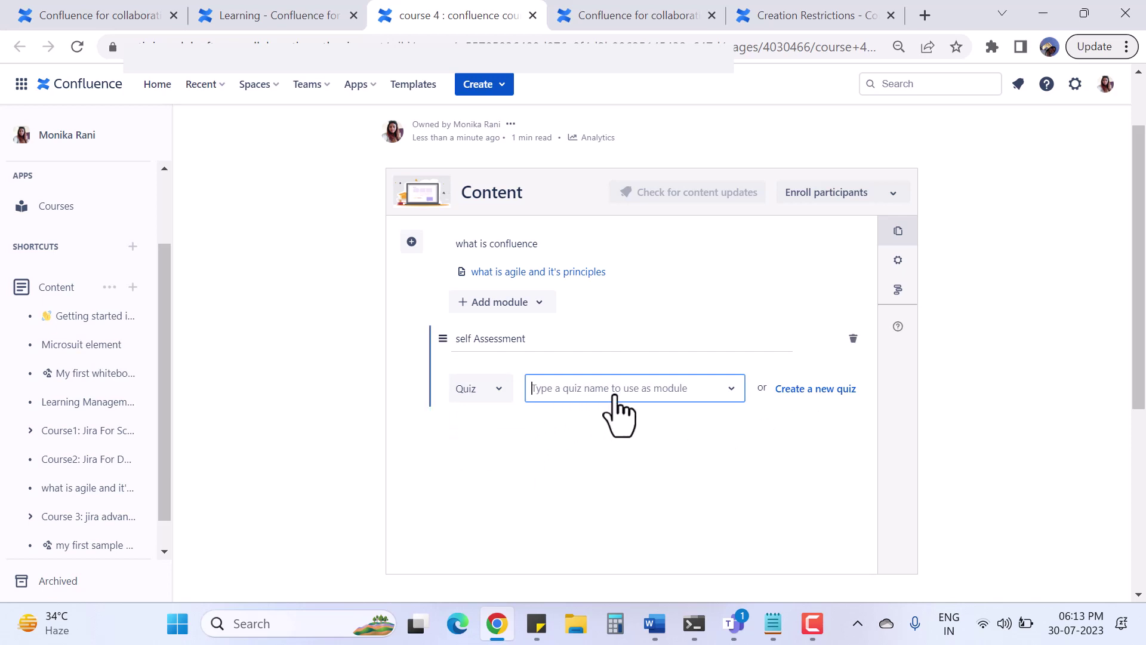
pyautogui.click(806, 390)
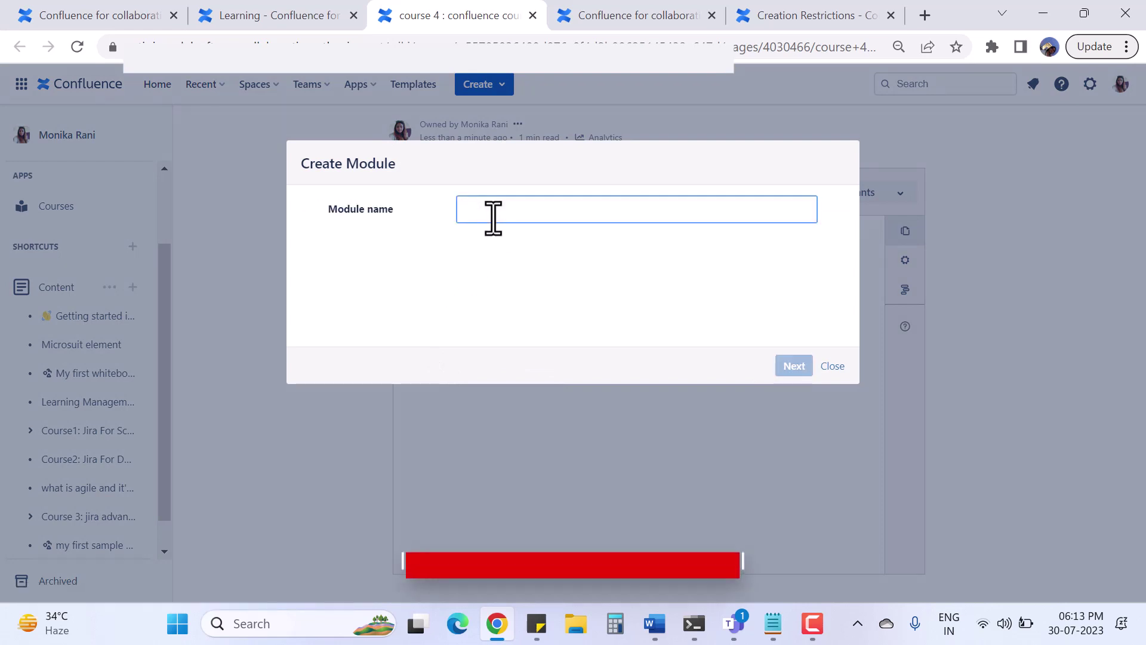
pyautogui.write('con')
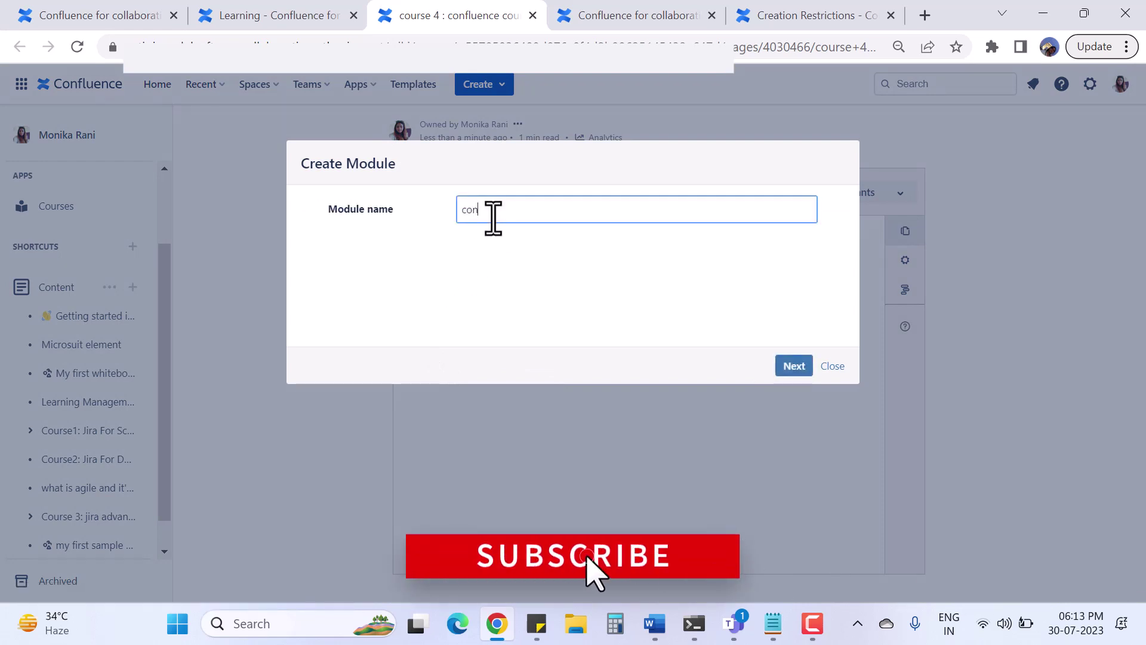
pyautogui.write('fluence assessment')
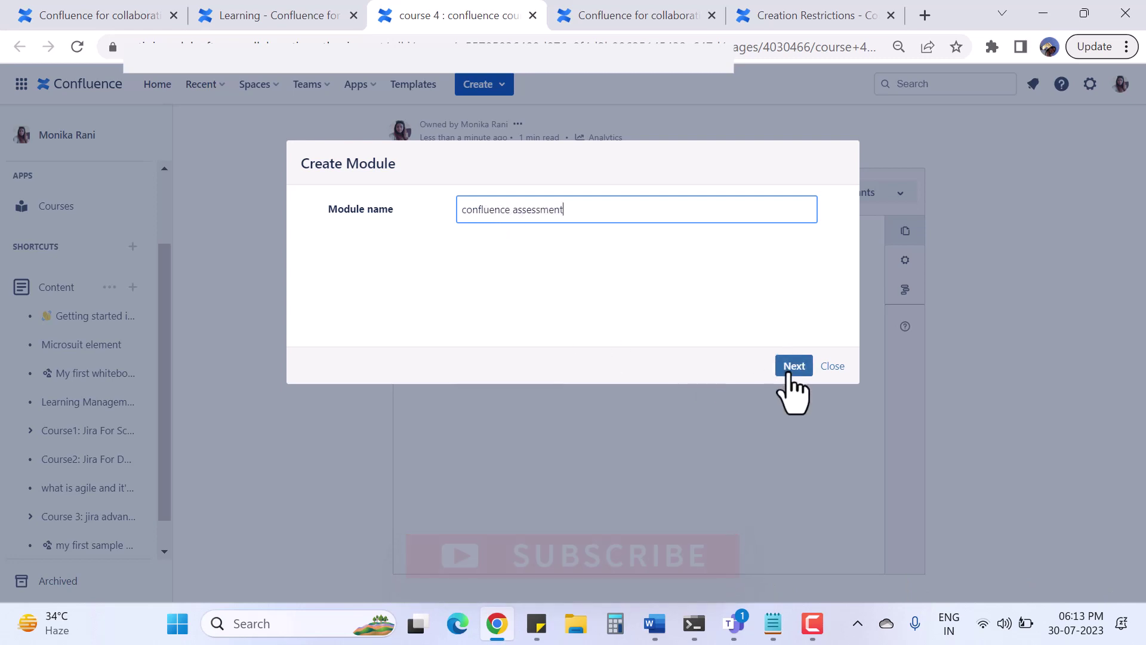
pyautogui.click(789, 373)
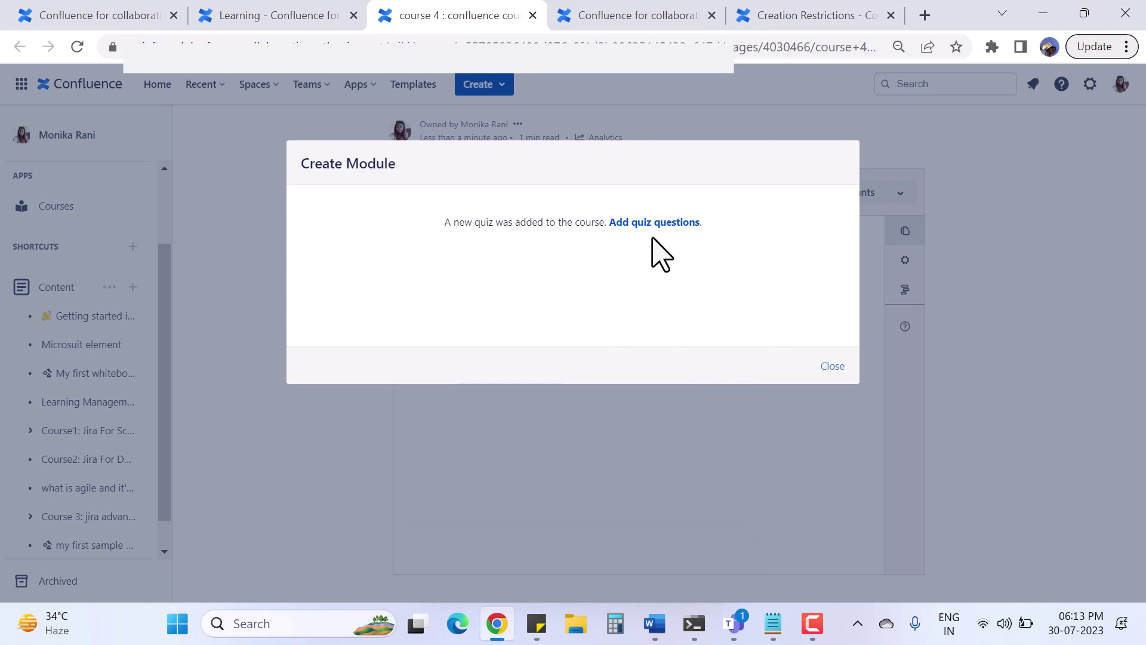
pyautogui.click(660, 223)
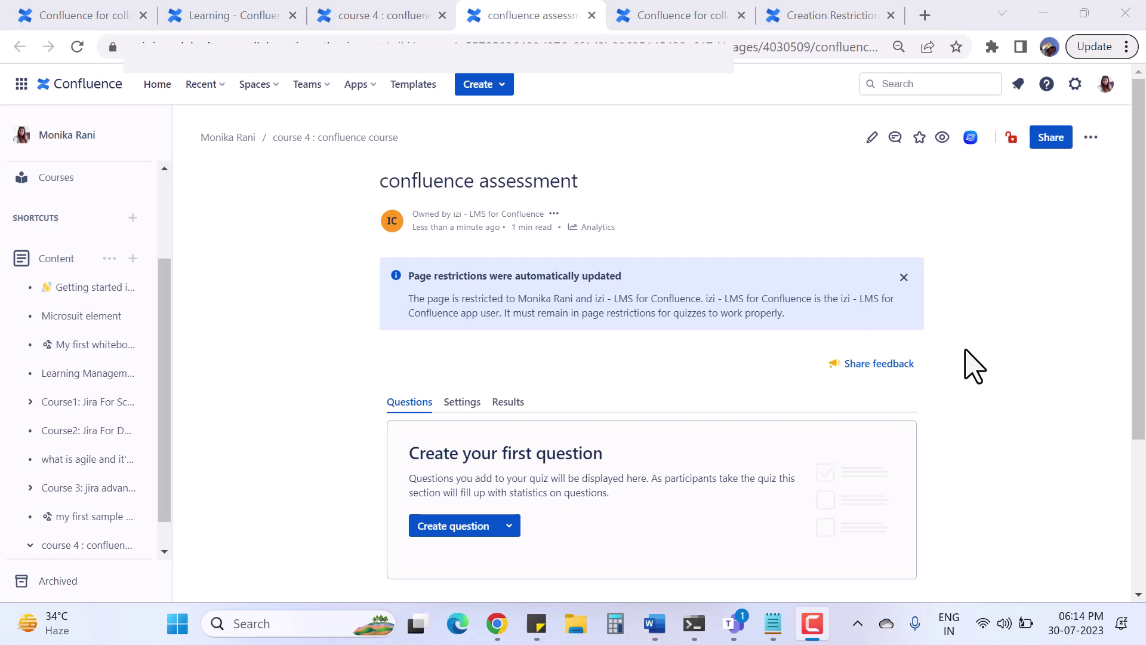
# Review the quiz page's questions, settings and results sections and read its page restrictions notice.
pyautogui.scroll(-3, 973, 365)
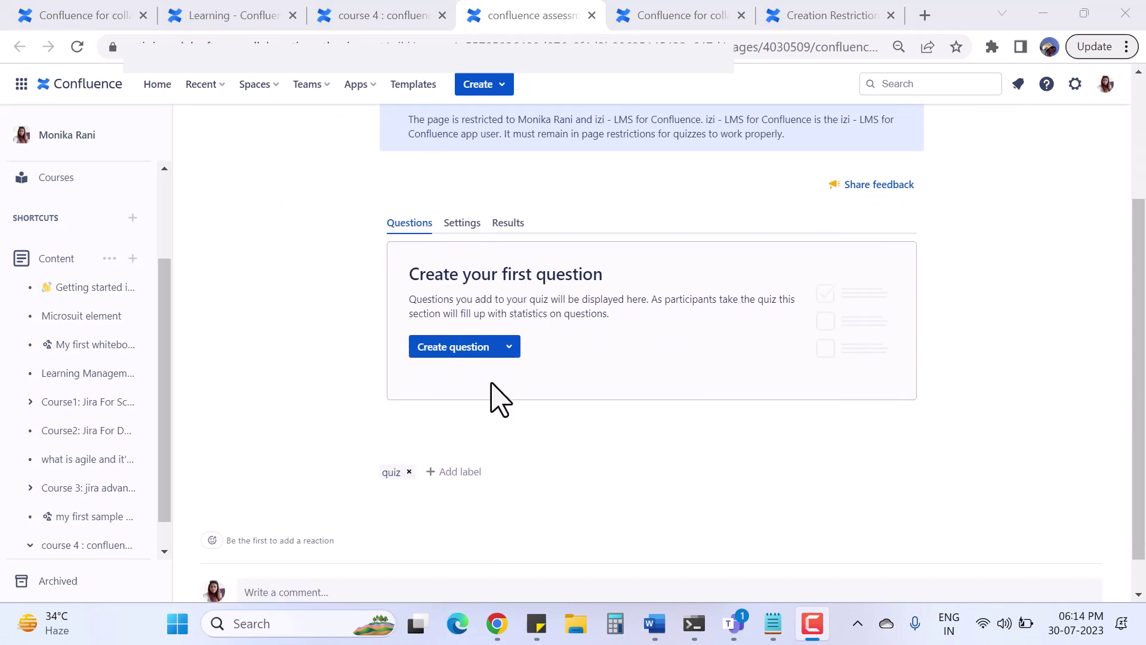
pyautogui.click(467, 222)
pyautogui.click(505, 223)
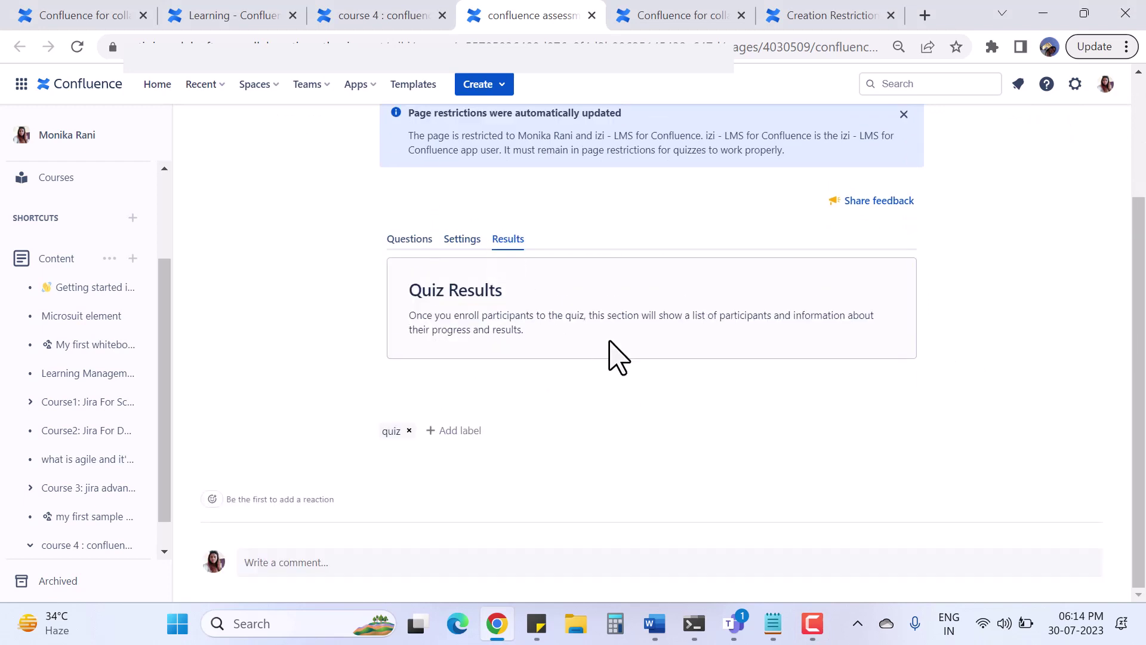
pyautogui.scroll(2, 609, 358)
pyautogui.moveTo(407, 202); pyautogui.dragTo(637, 200)
pyautogui.click(637, 201)
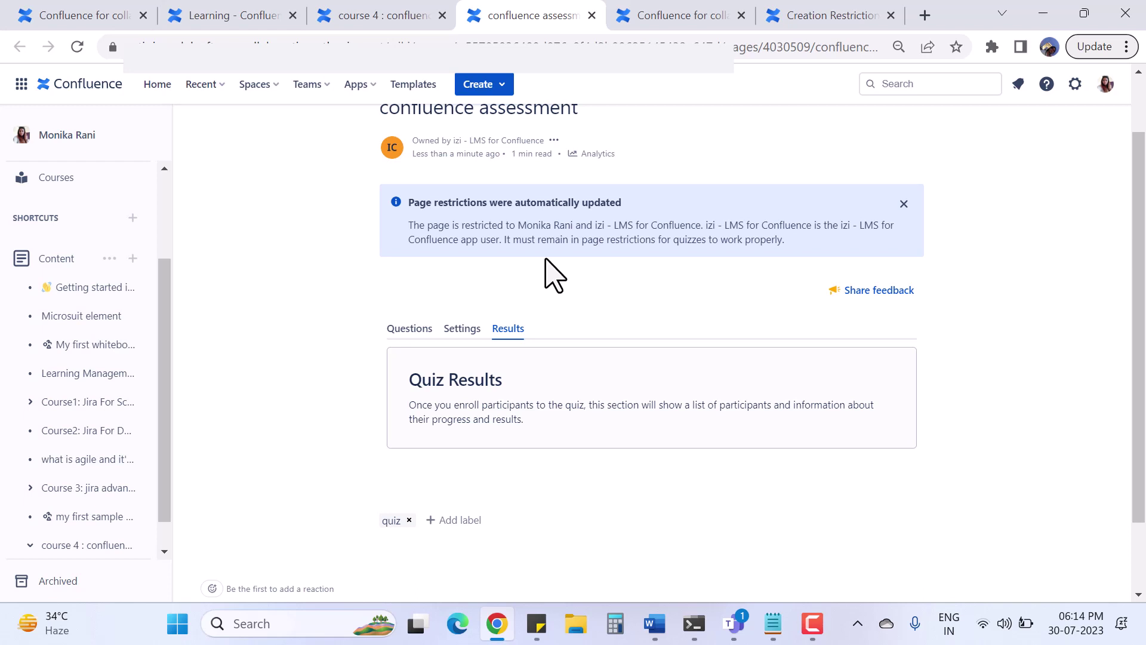
pyautogui.scroll(2, 888, 324)
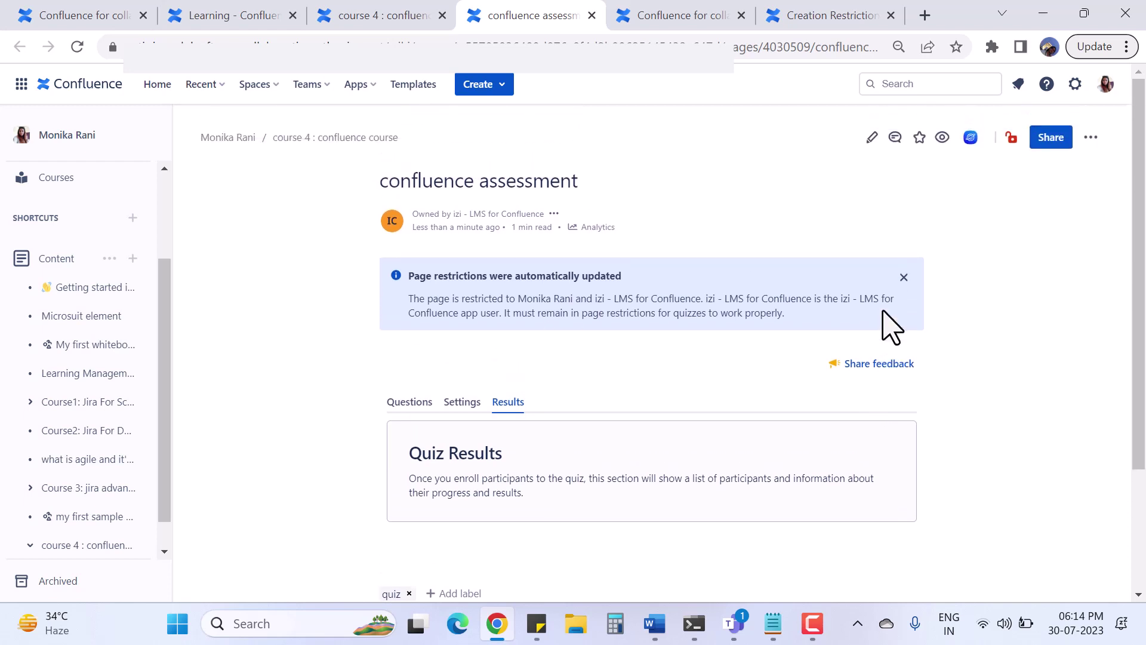
# Examine the quiz page's restrictions, including who can edit, and review its questions, settings and results sections.
pyautogui.click(1011, 138)
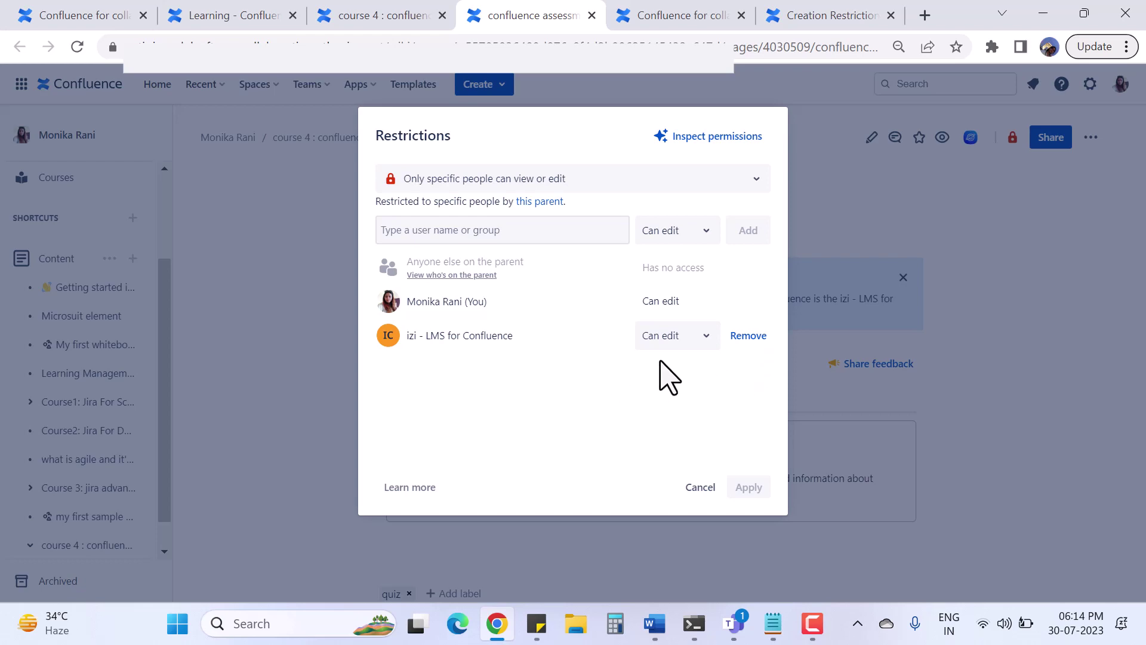
pyautogui.click(702, 488)
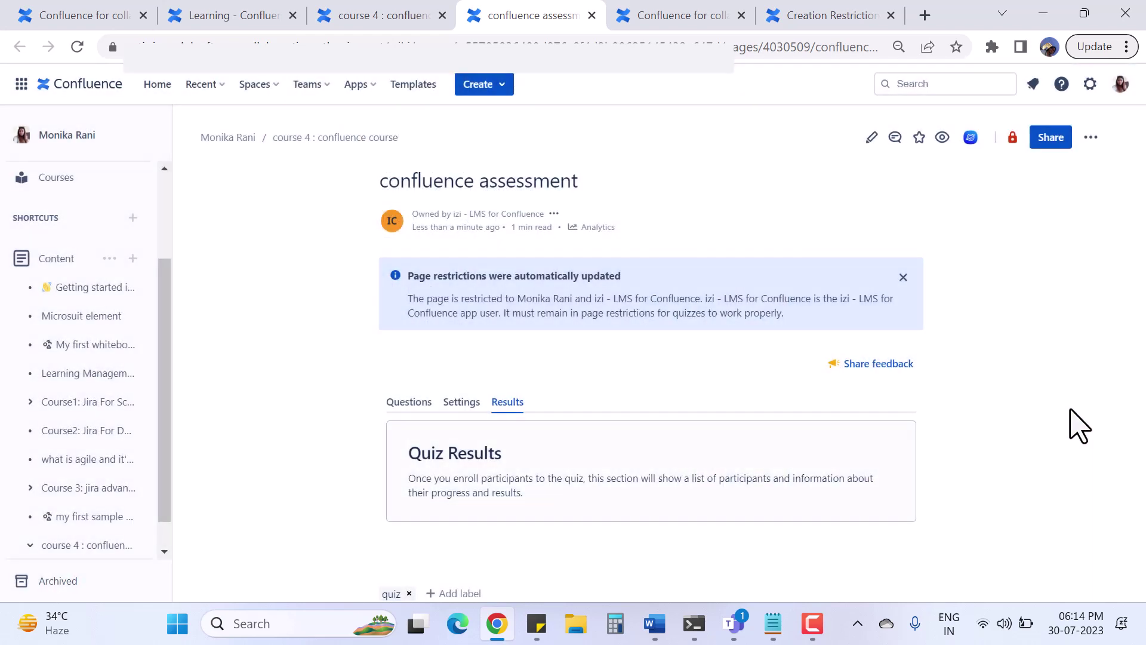
pyautogui.scroll(-1, 993, 394)
pyautogui.scroll(-2, 996, 388)
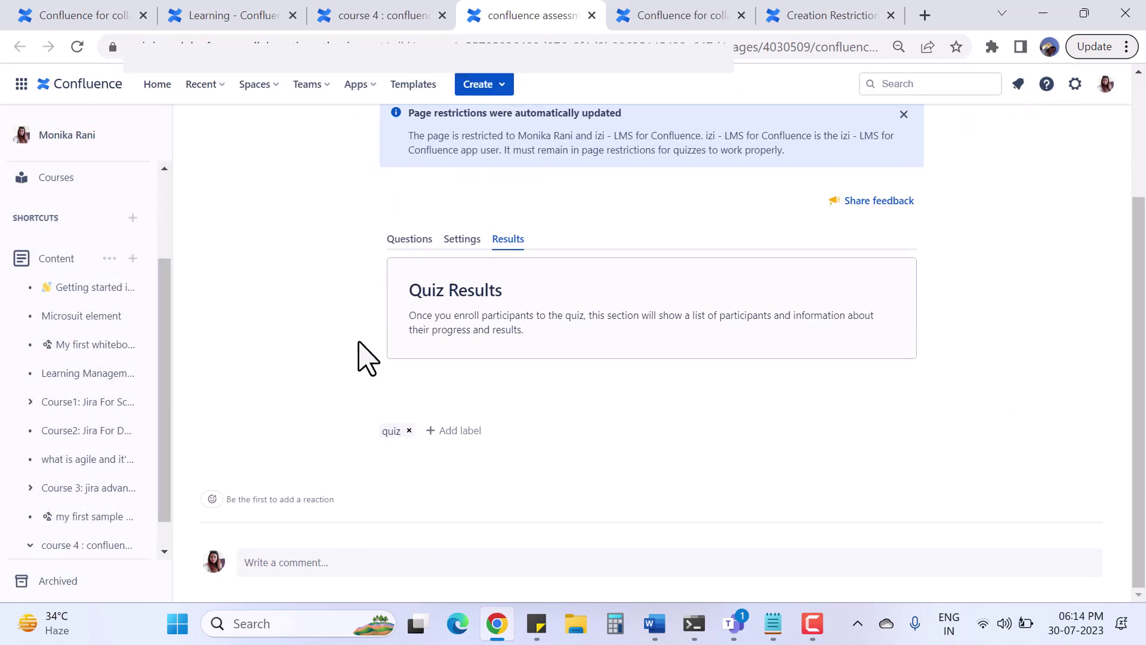
pyautogui.click(411, 242)
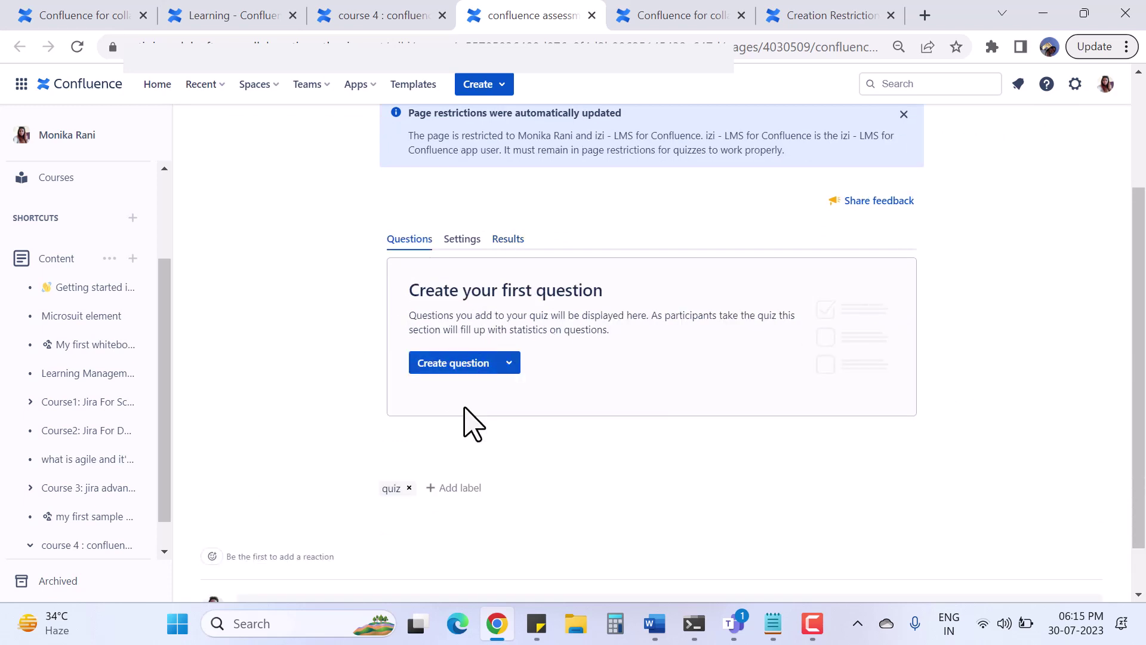
pyautogui.click(463, 240)
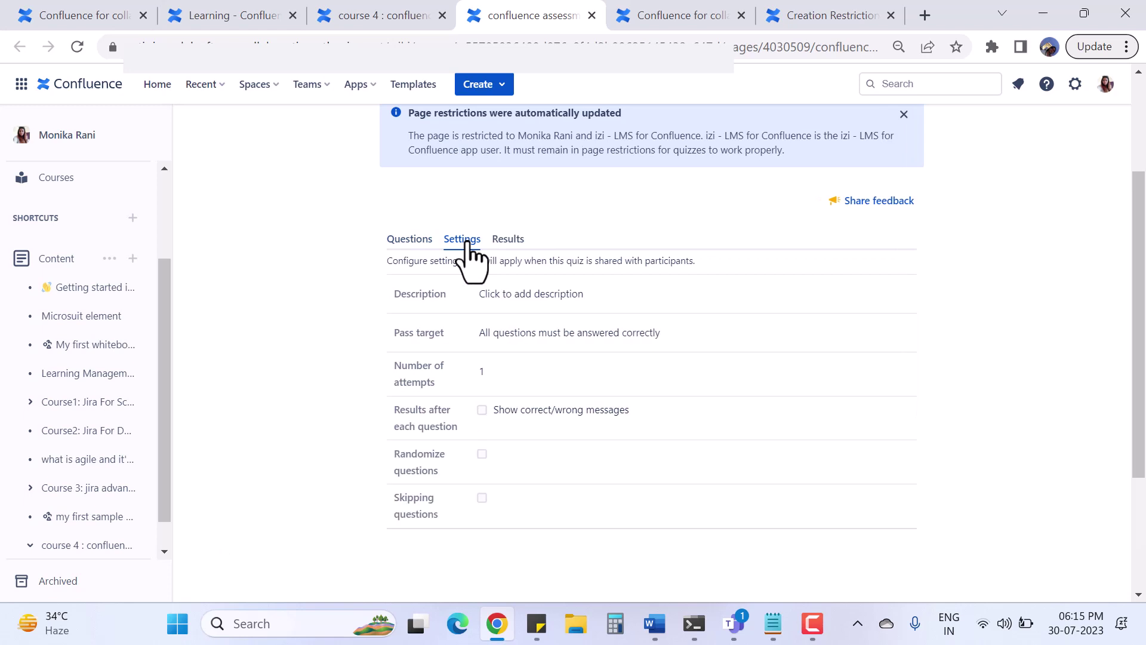
pyautogui.scroll(-1, 692, 373)
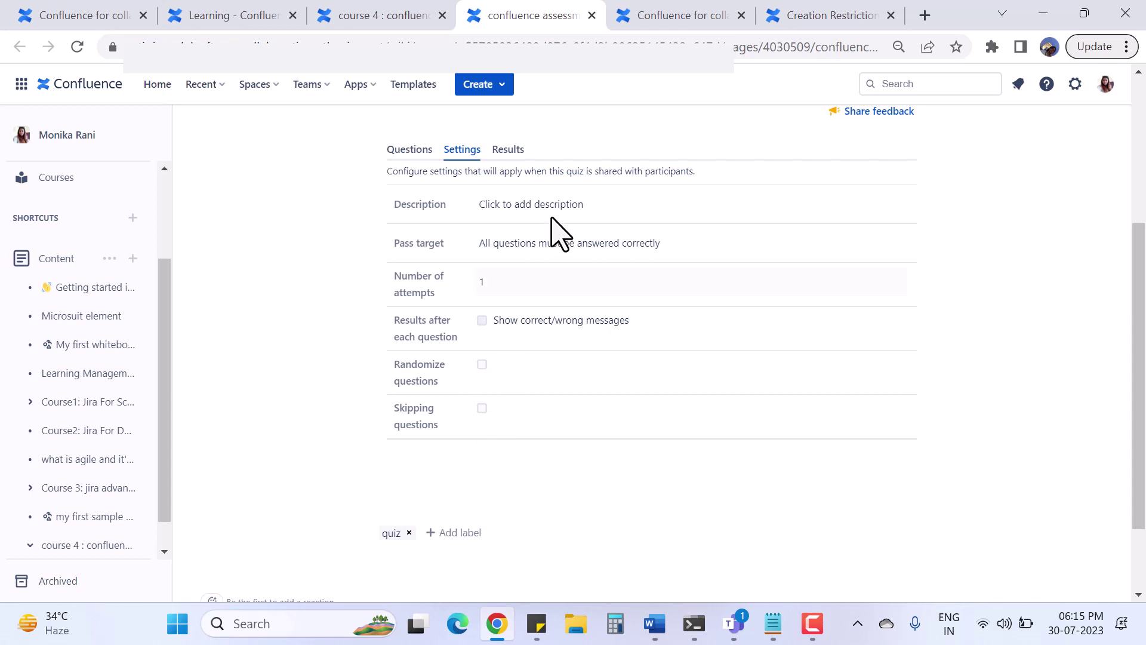
pyautogui.click(510, 152)
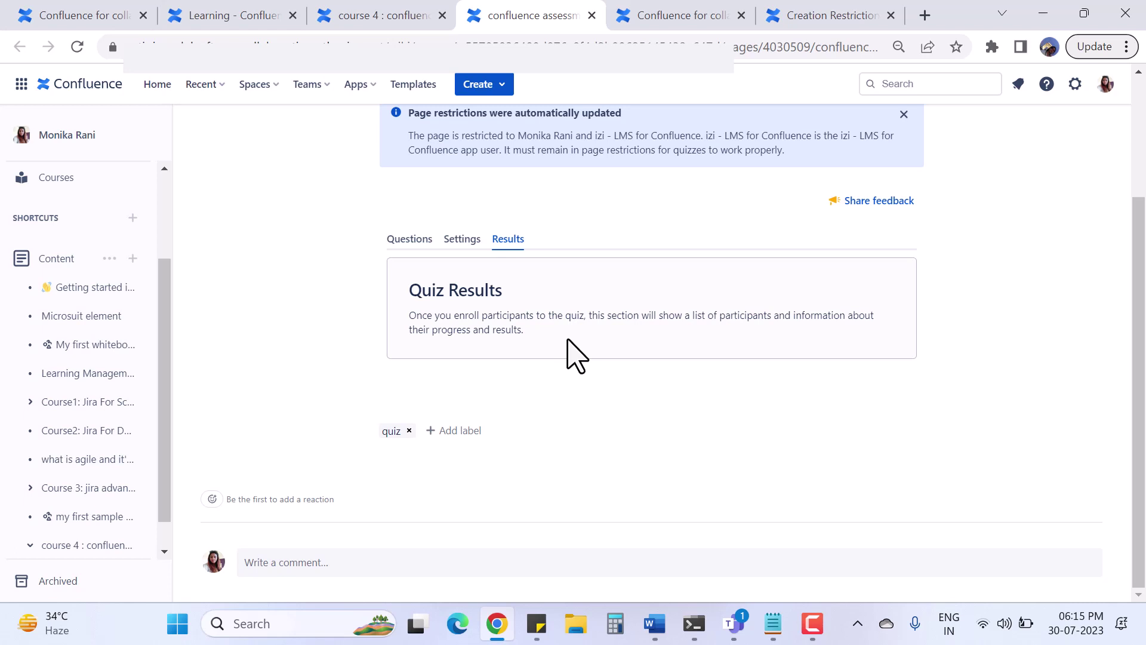
pyautogui.click(408, 240)
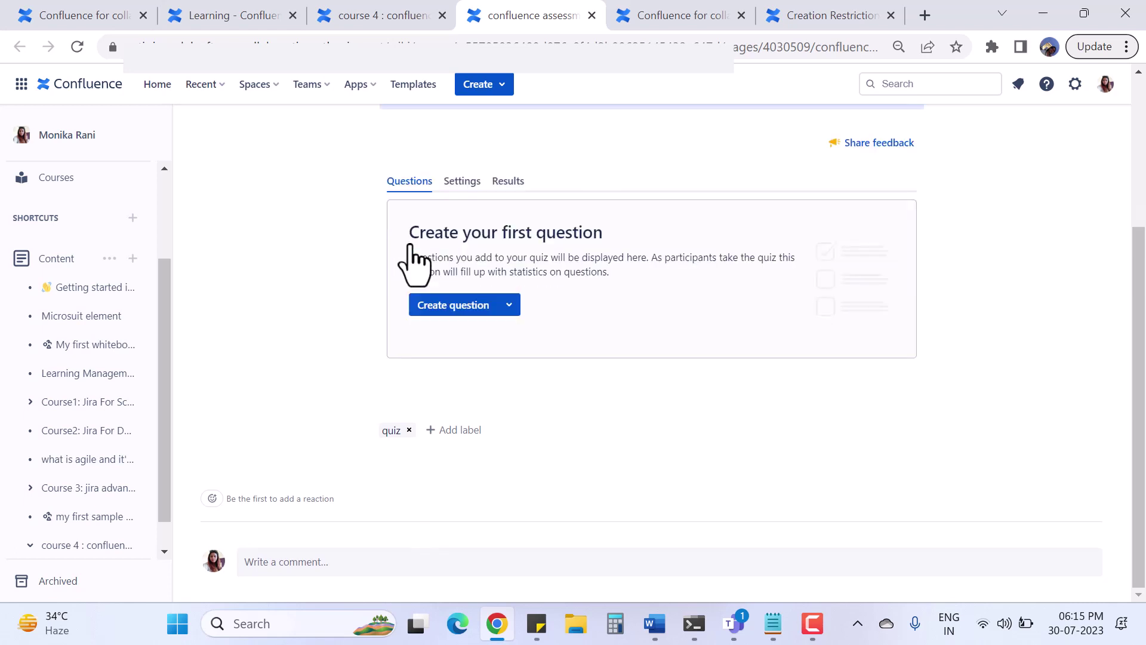
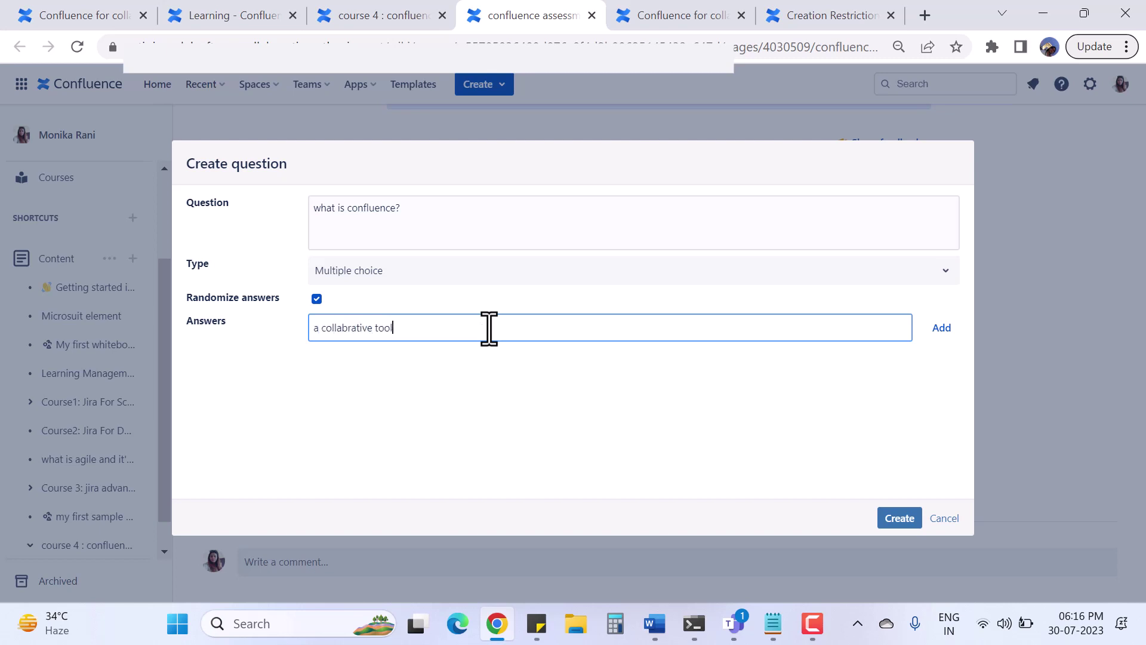
# Add the answers "a collabrative tool" and "a fun" to "what is confluence?", mark "a collabrative tool" as correct, and create the question.
pyautogui.click(941, 327)
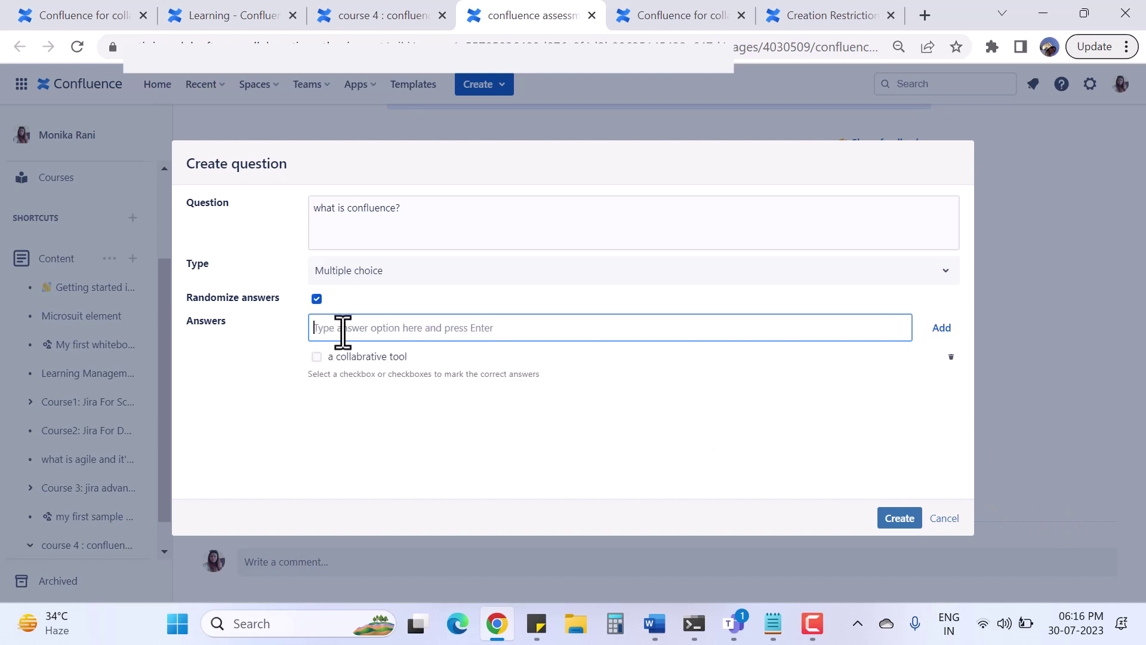
pyautogui.write('a fun')
pyautogui.click(941, 328)
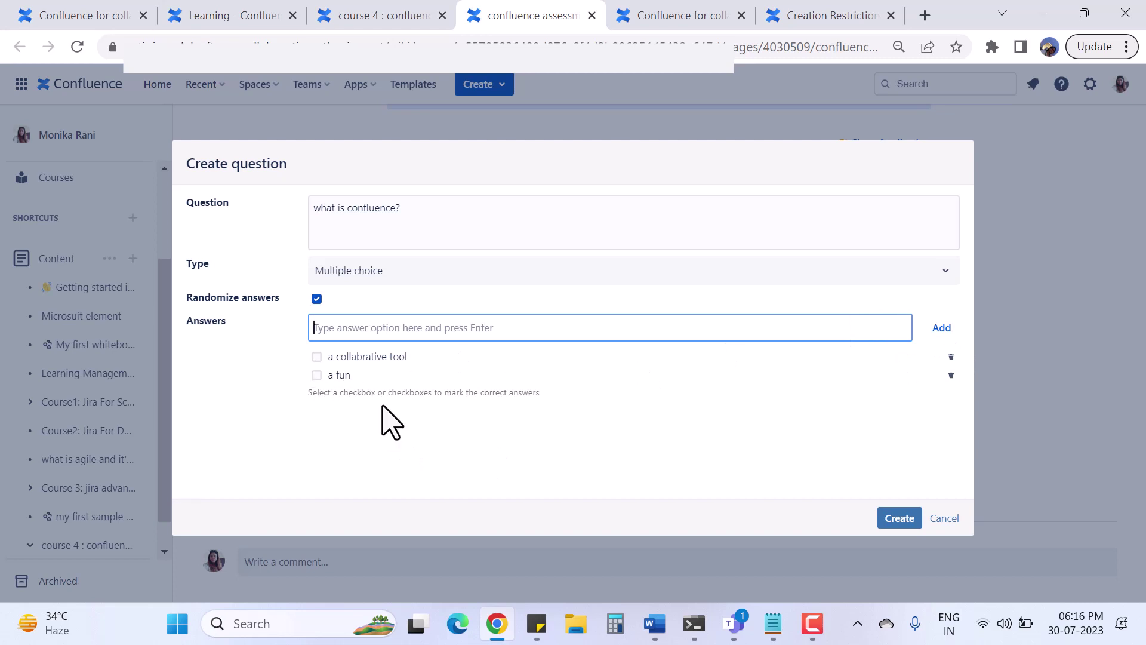
pyautogui.click(316, 356)
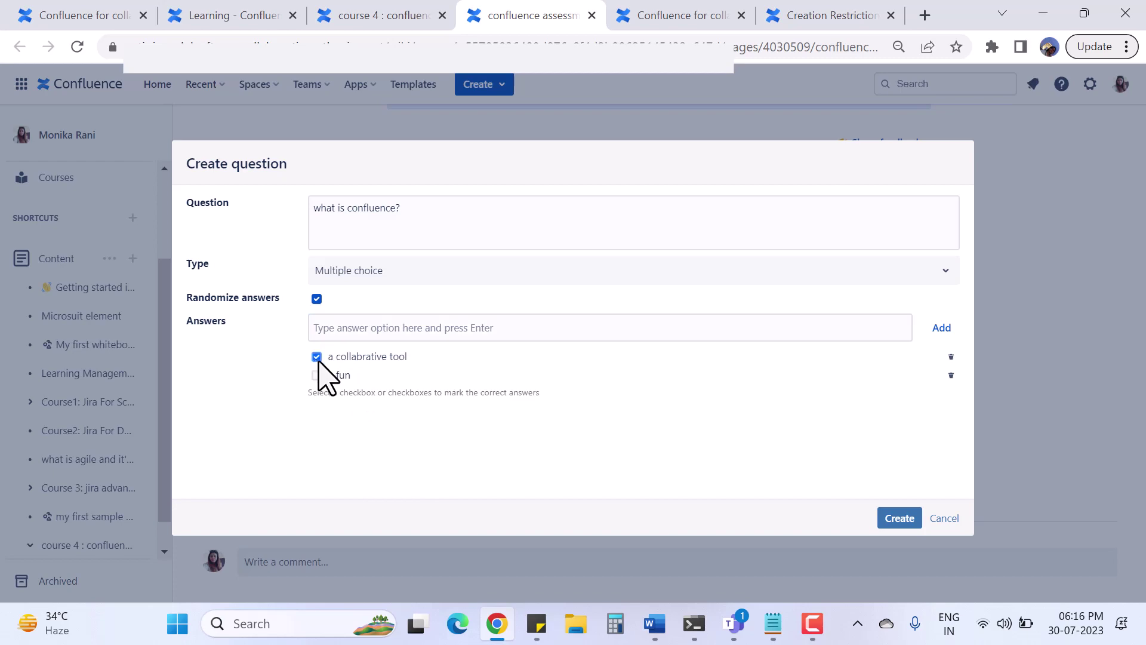
pyautogui.click(898, 518)
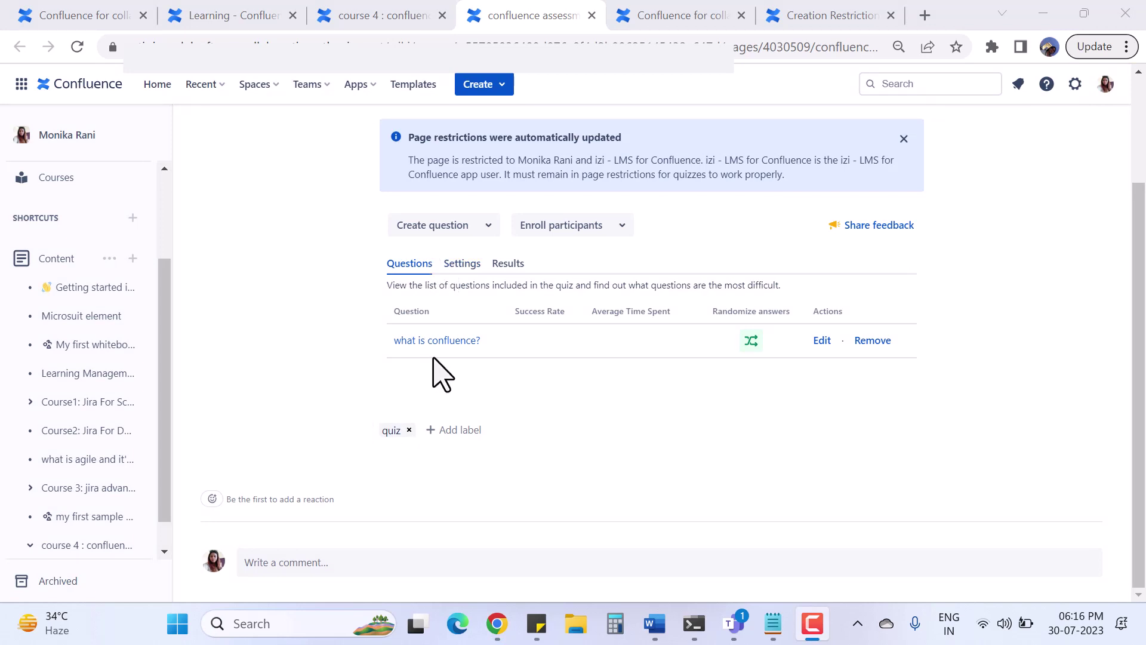
# Start a second quiz question reading "what is jira?" with the Multiple choice type and randomized answers.
pyautogui.click(426, 229)
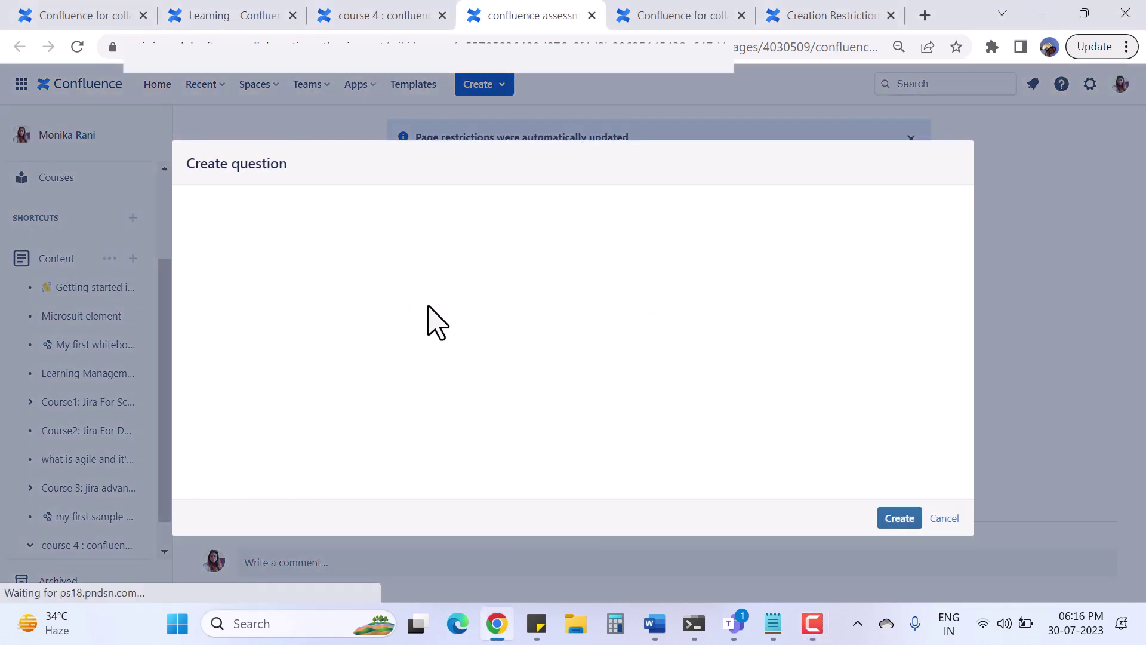
pyautogui.click(370, 211)
pyautogui.write('W')
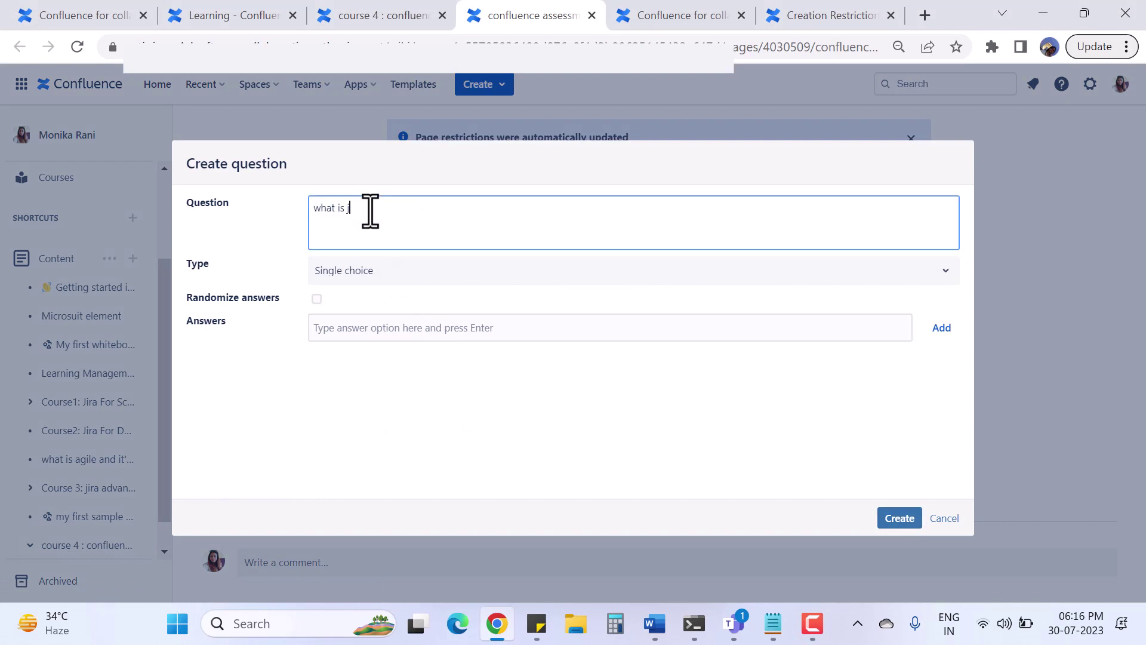
pyautogui.click(365, 270)
pyautogui.click(366, 331)
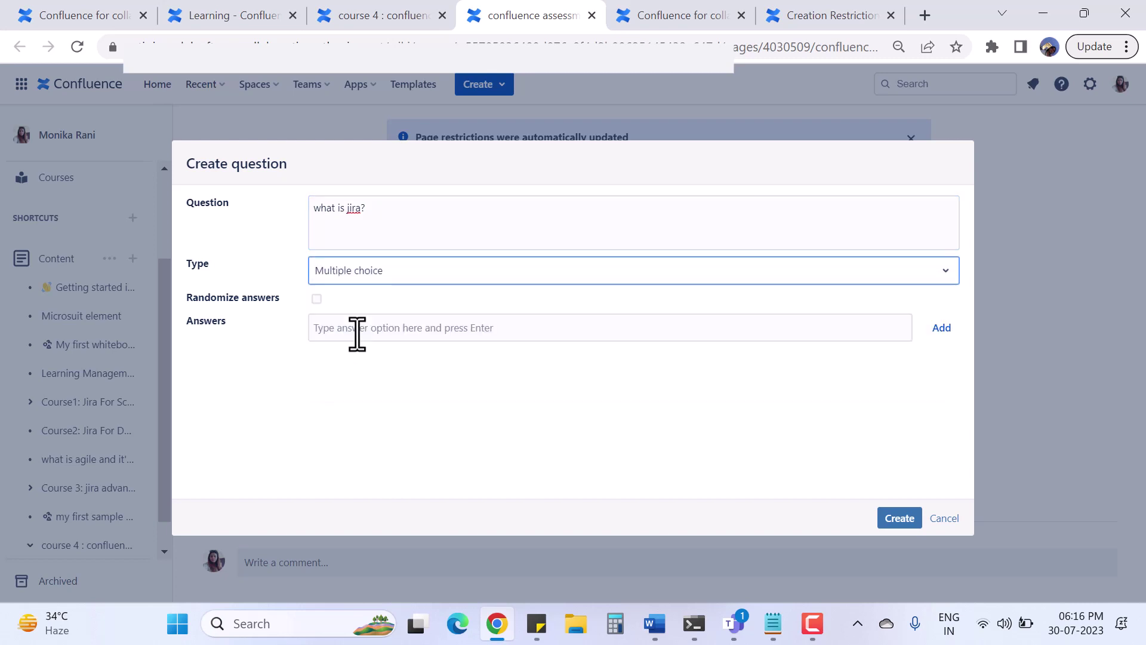
pyautogui.click(316, 298)
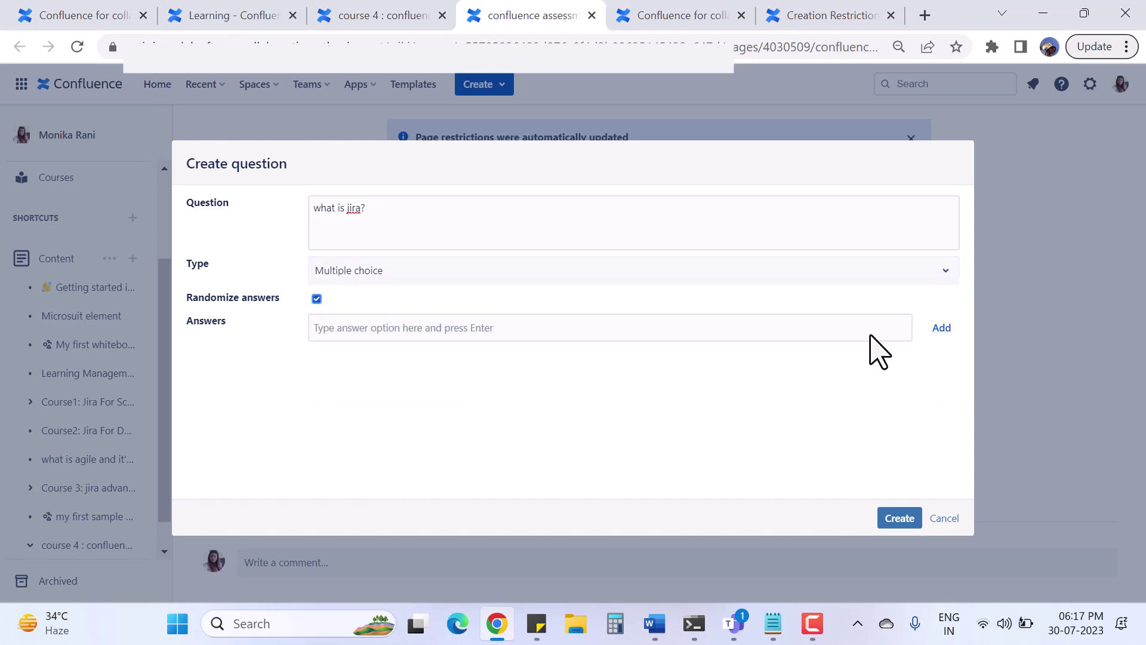
# Add the answer options "bug tracking", "project managemnet tool" and "nothing" to the jira question.
pyautogui.click(519, 336)
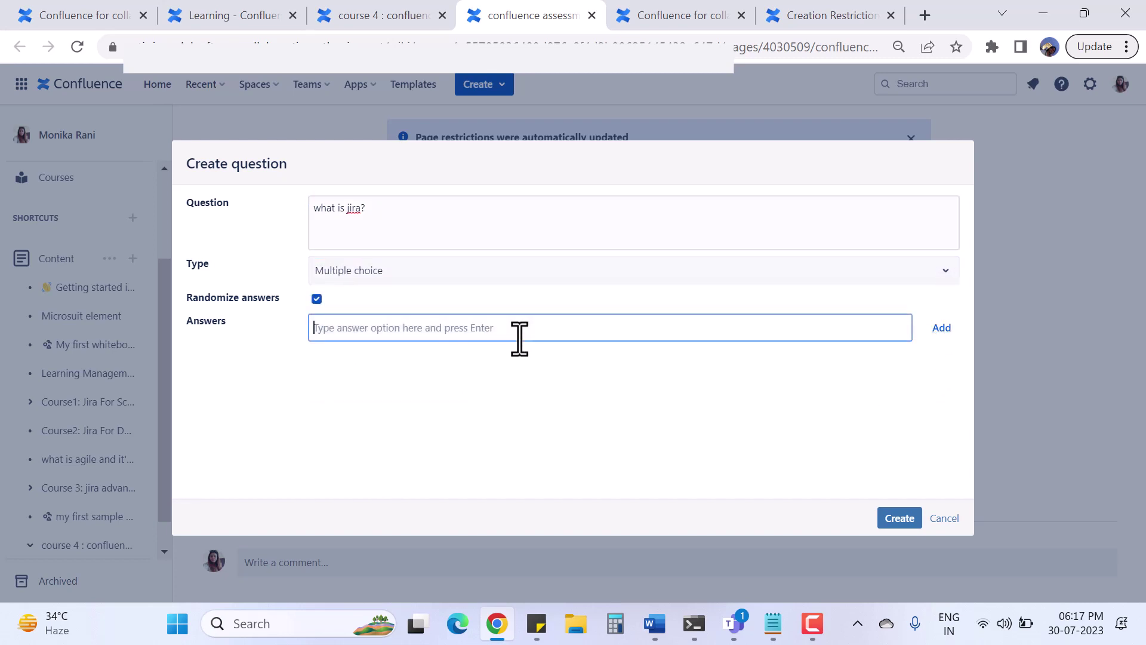
pyautogui.write('bu')
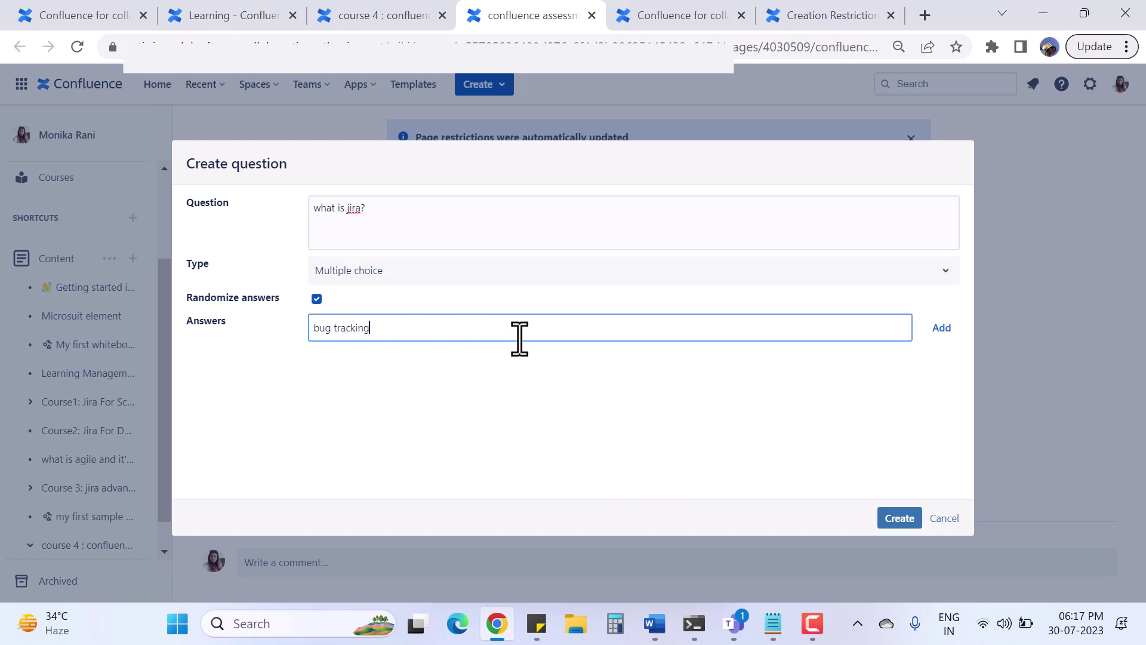
pyautogui.write('g tracking')
pyautogui.press('Return')
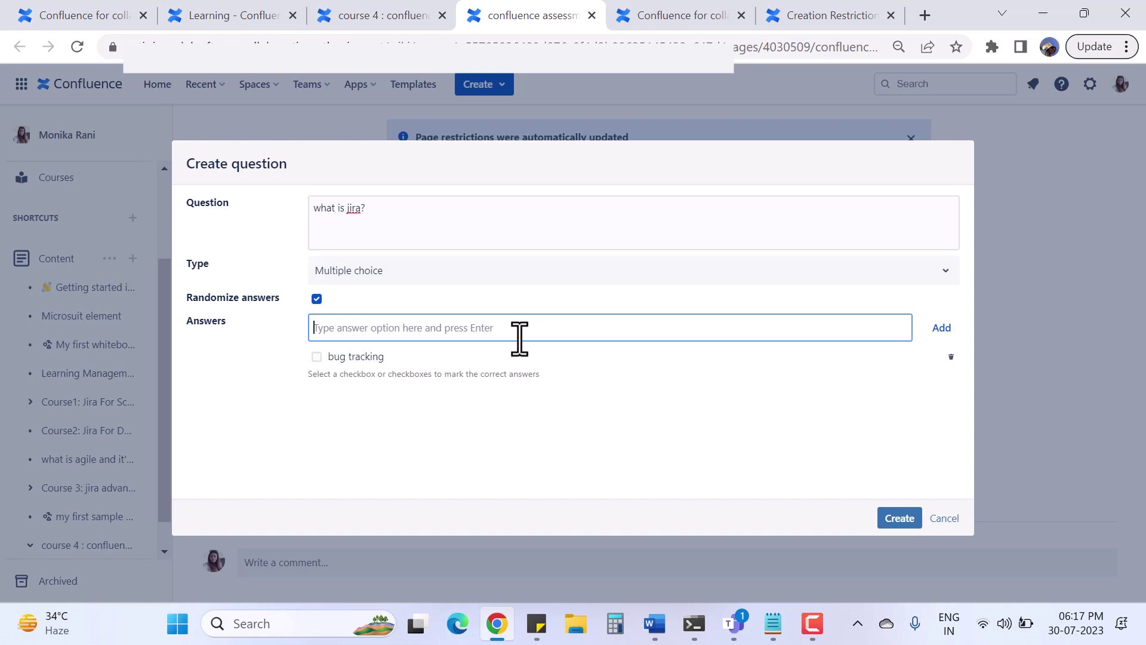
pyautogui.write('proj')
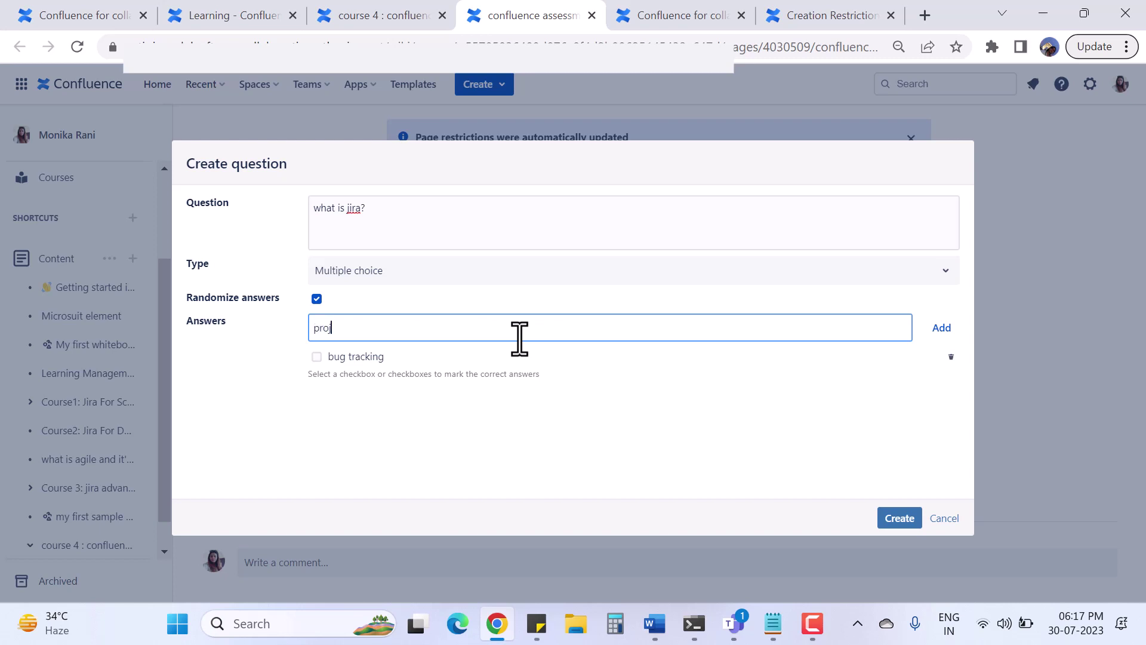
pyautogui.write('ect managemnet tool')
pyautogui.press('Return')
pyautogui.write('nothing')
pyautogui.press('Return')
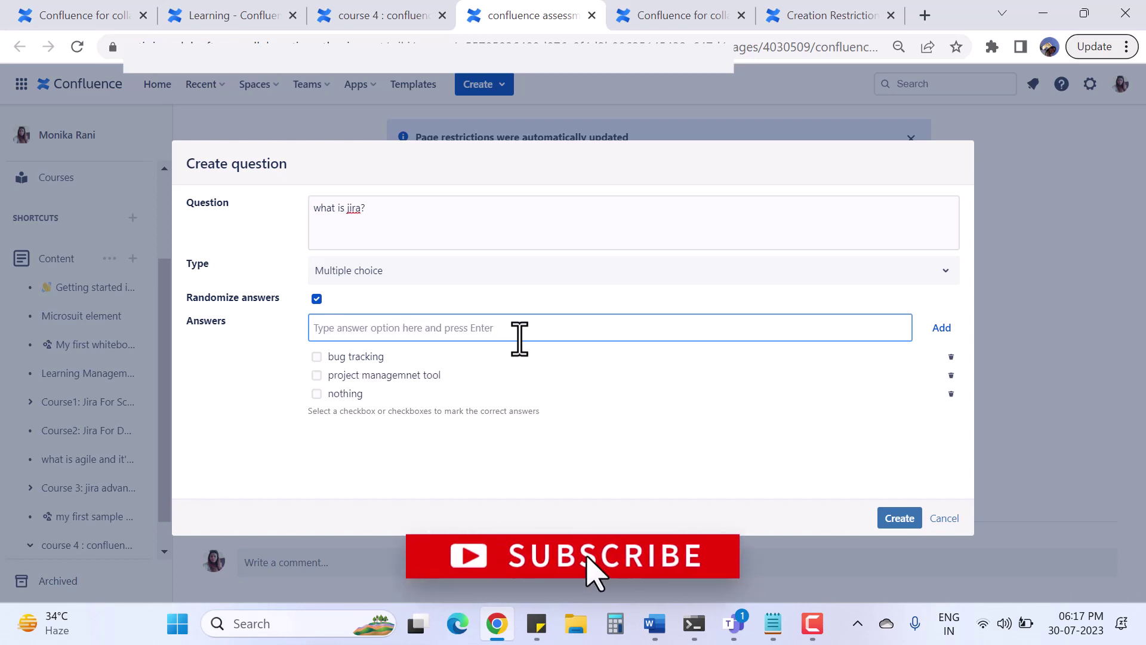
# Mark "project managemnet tool" and "bug tracking" as the correct answers and try to create the question.
pyautogui.click(317, 374)
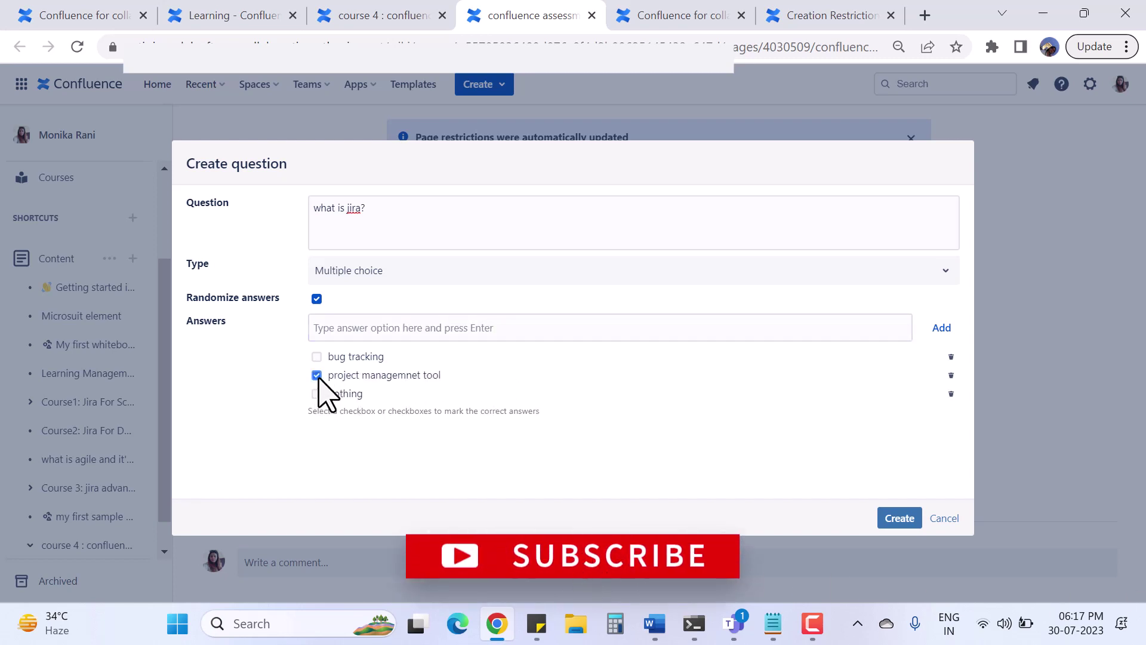
pyautogui.click(316, 357)
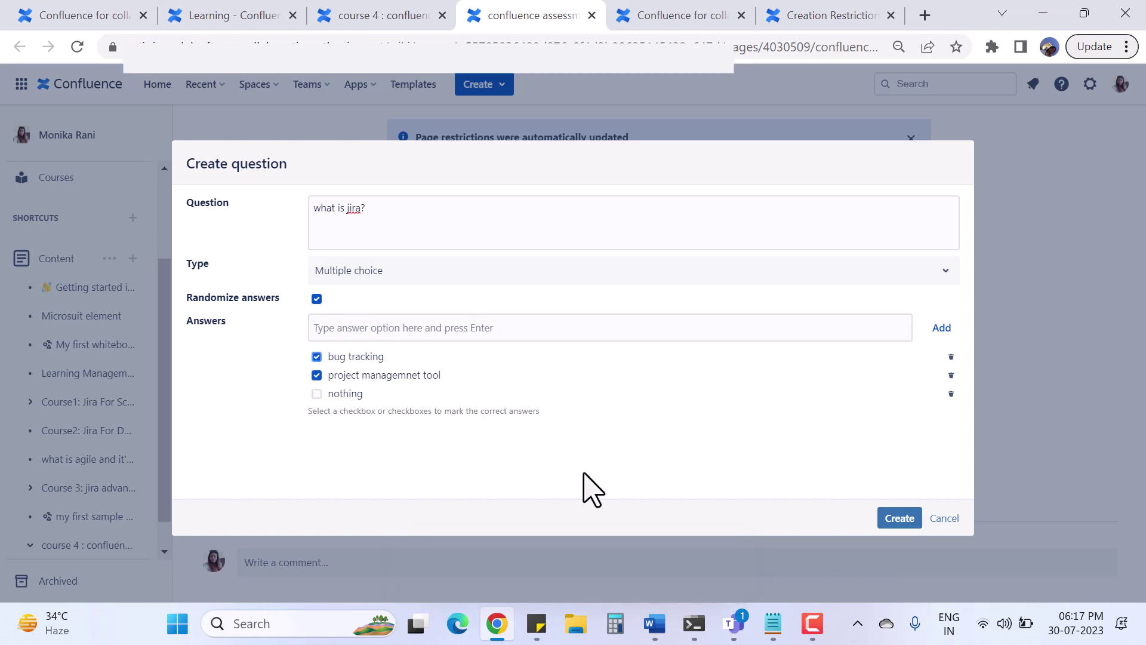
pyautogui.click(895, 526)
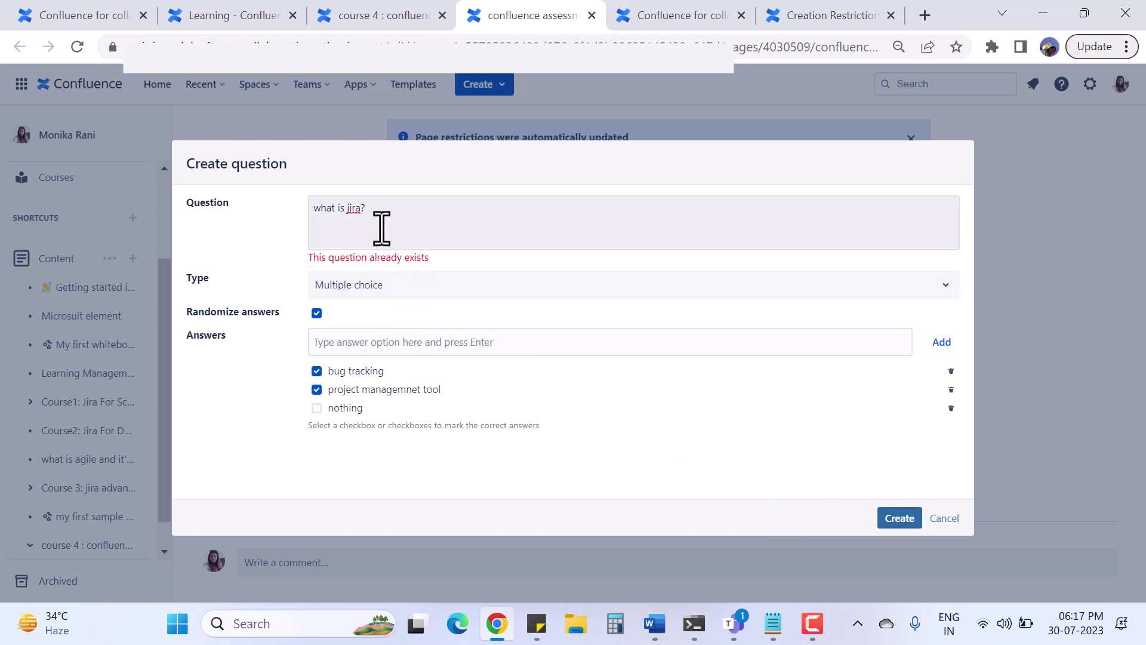
# Change the question text to "what is jira and clickup?" and create the question.
pyautogui.doubleClick(353, 208)
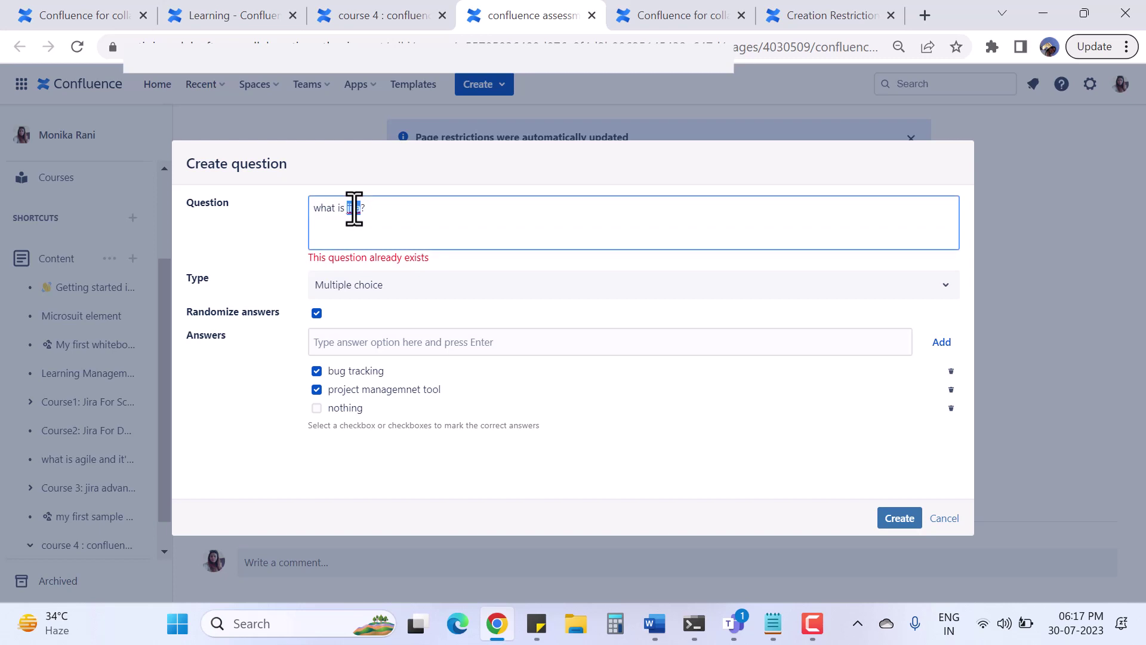
pyautogui.press('Right')
pyautogui.write('and')
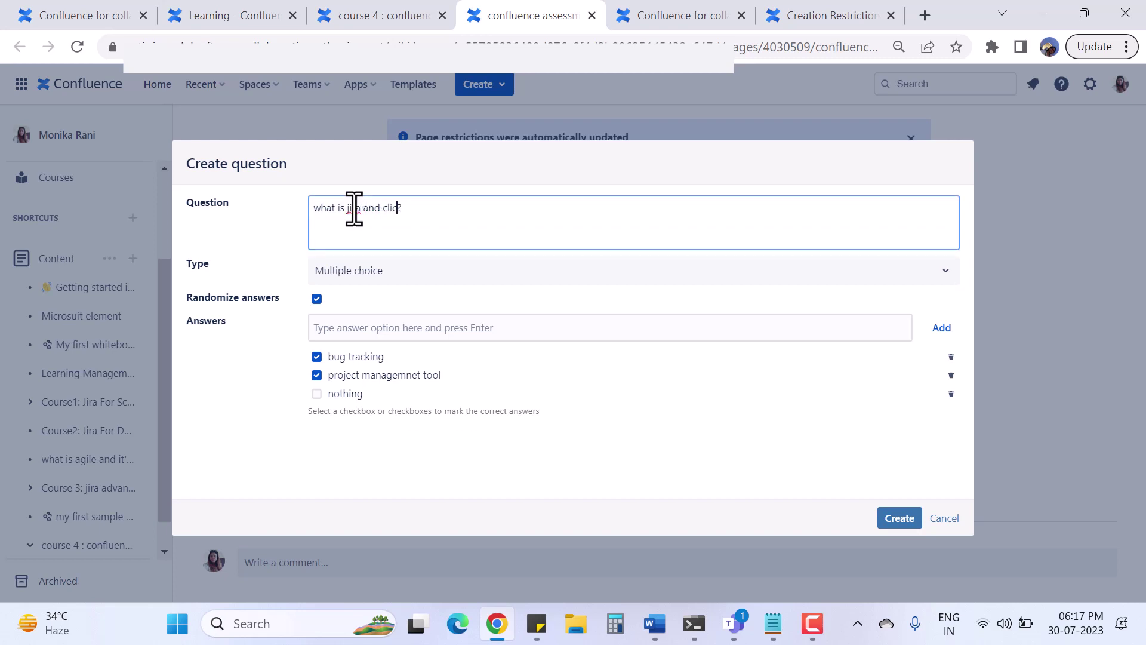
pyautogui.click(899, 518)
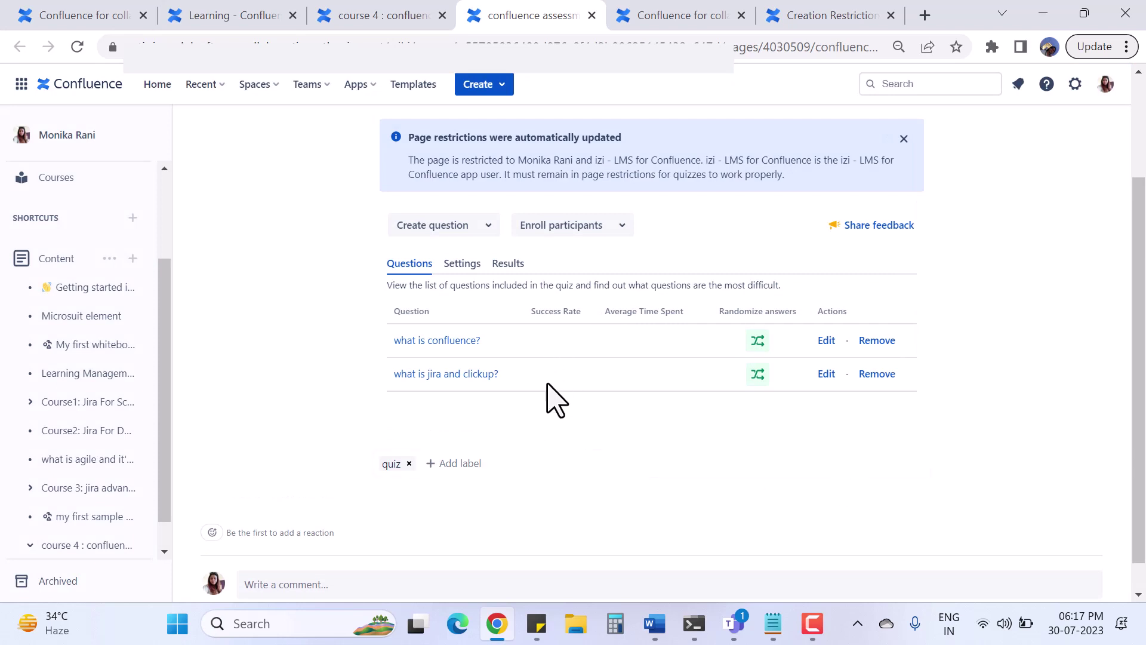
# Review the quiz page with its question list and inspect the form for enrolling external participants by email.
pyautogui.scroll(2, 567, 436)
pyautogui.scroll(1, 573, 444)
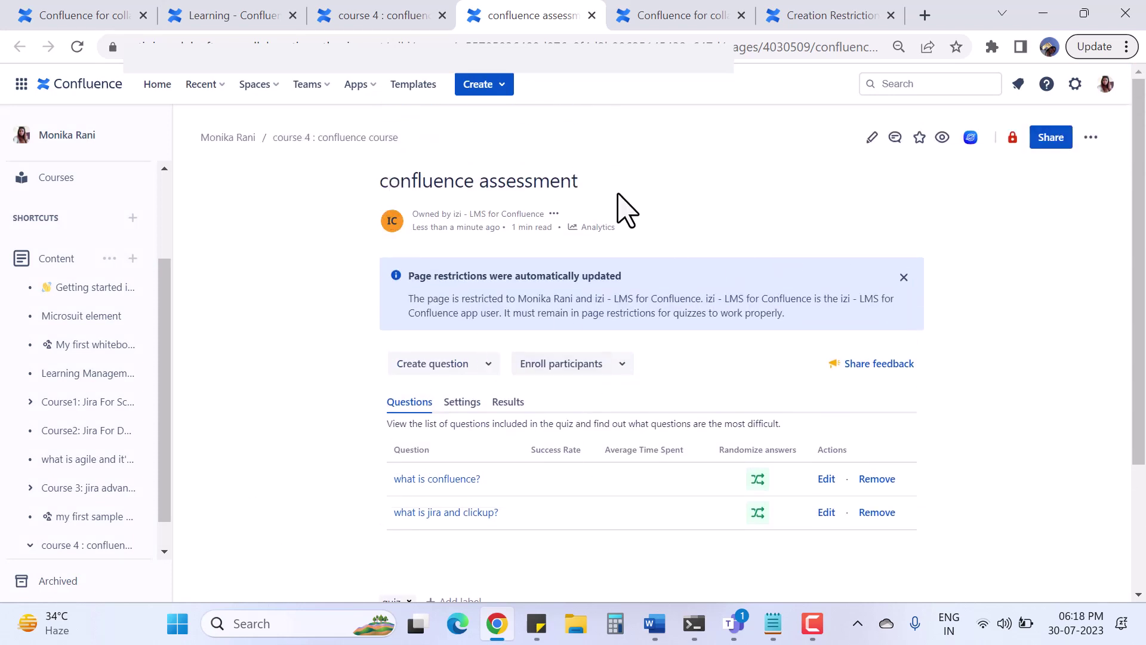
pyautogui.scroll(-3, 800, 298)
pyautogui.scroll(3, 563, 353)
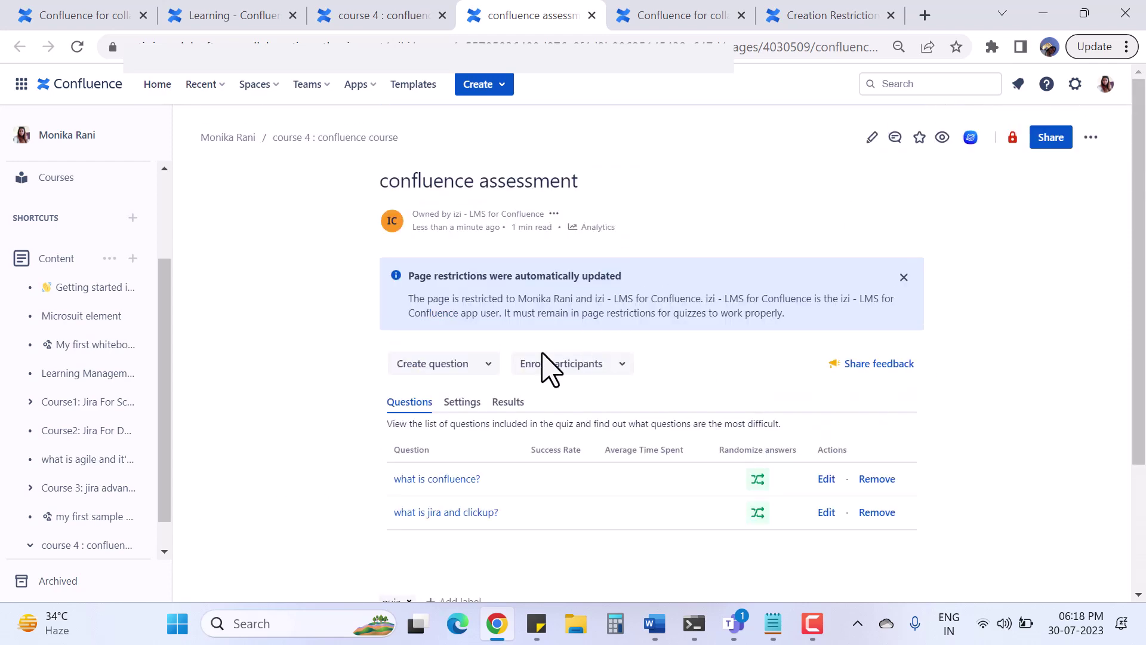
pyautogui.scroll(-2, 674, 376)
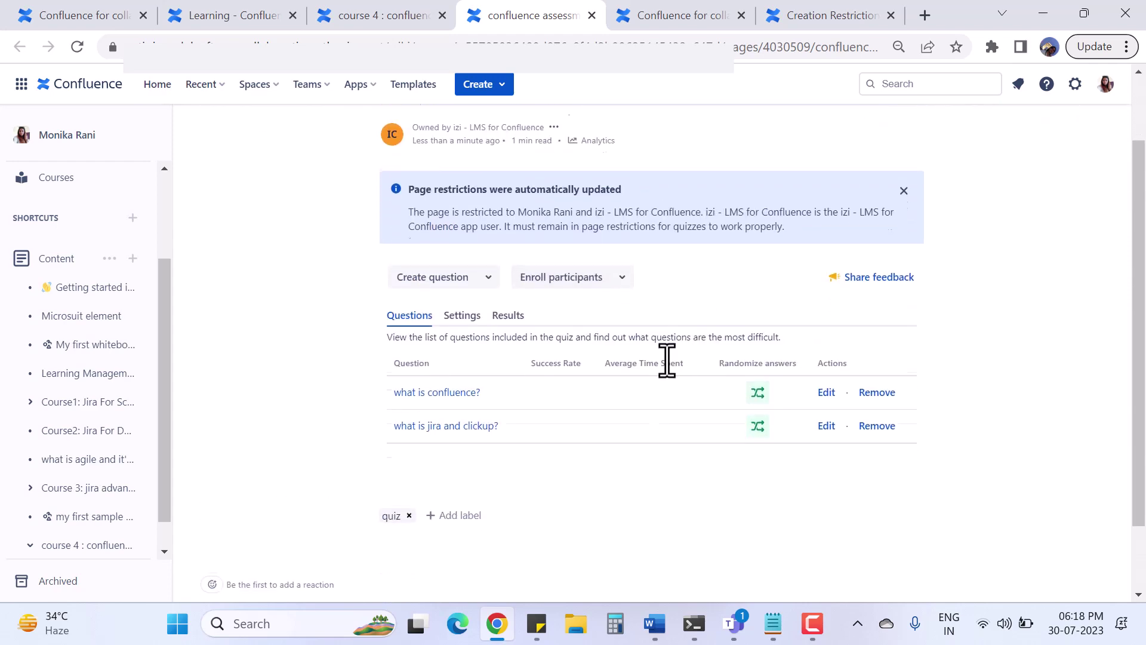
pyautogui.click(622, 276)
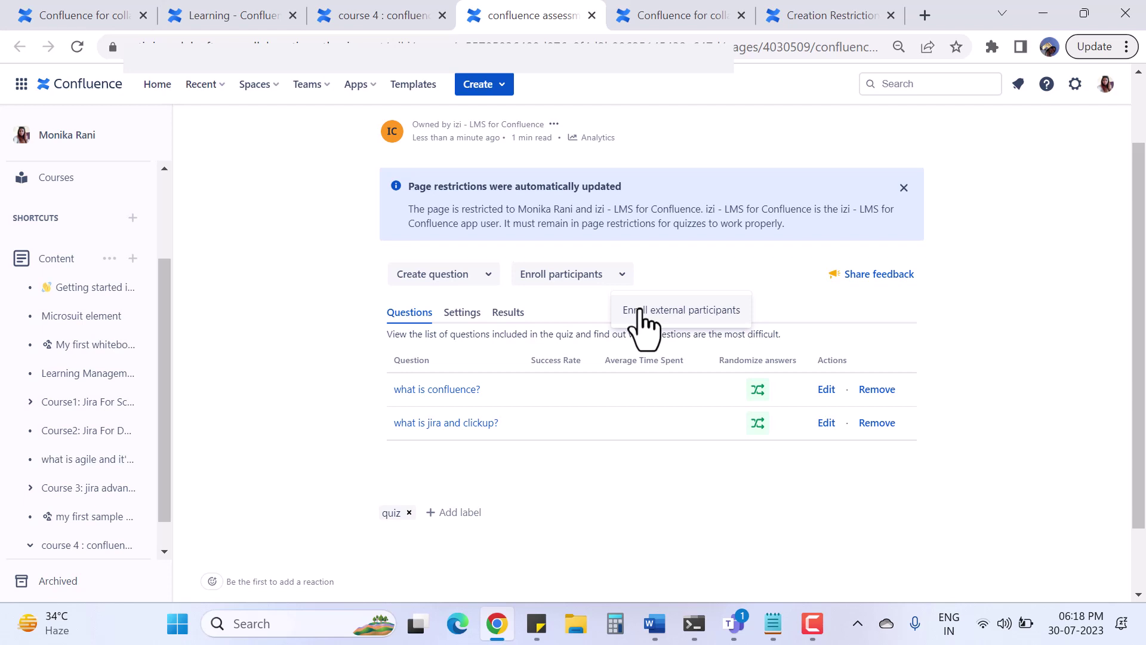
pyautogui.click(639, 310)
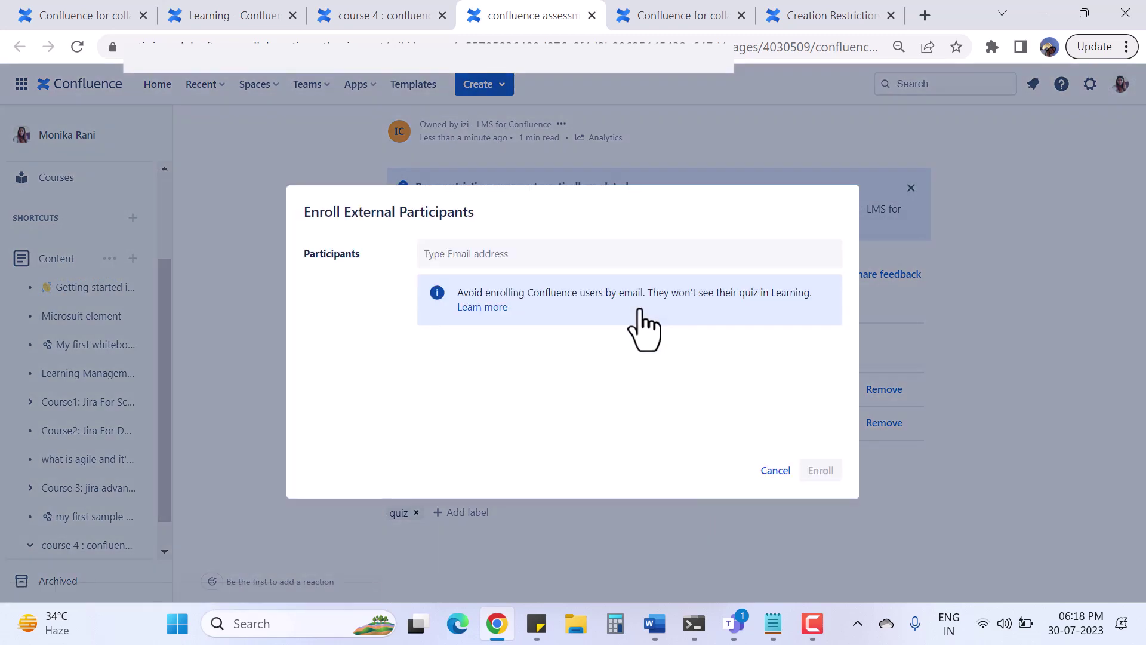
pyautogui.click(491, 260)
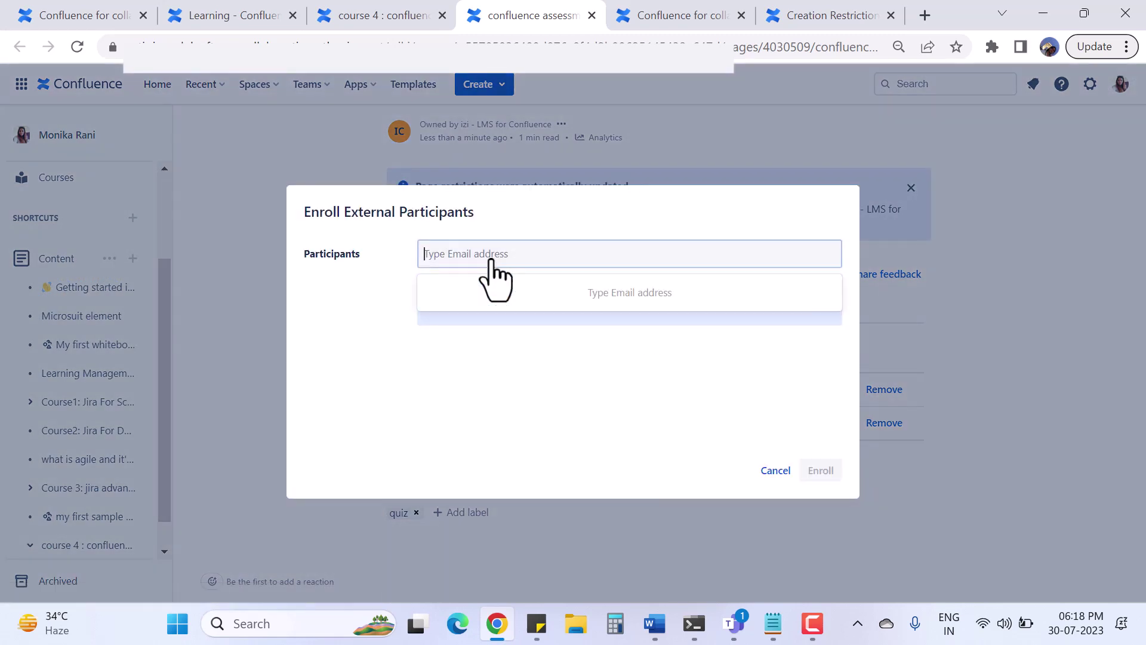
pyautogui.click(557, 402)
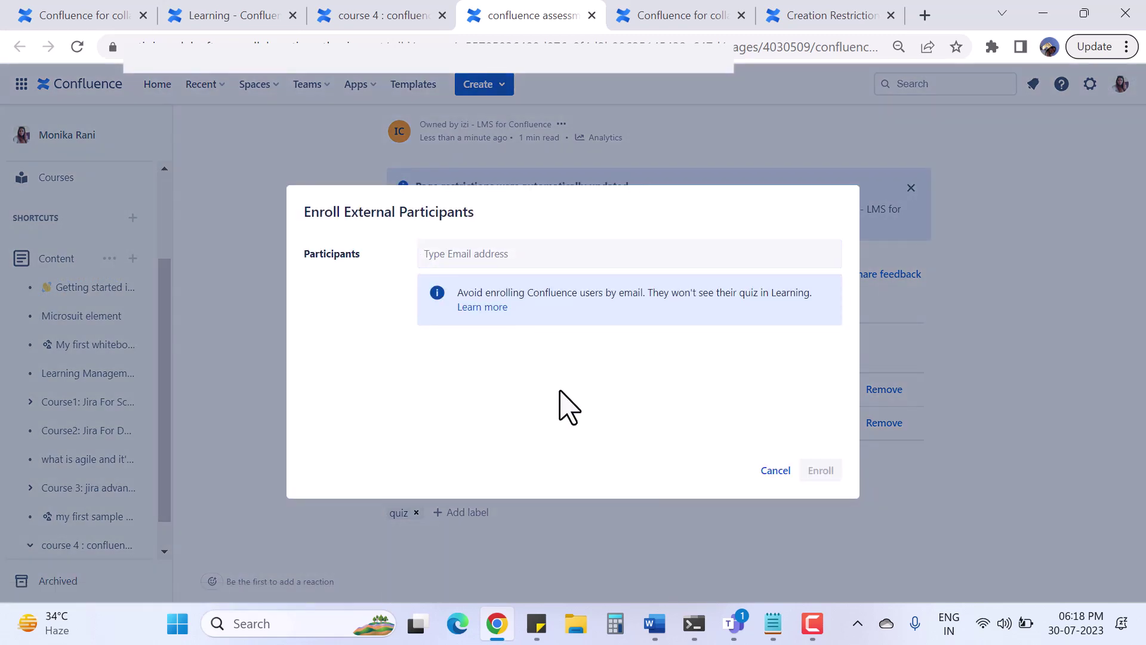
# Dismiss the external enrollment form and review the form for enrolling participants by name or group.
pyautogui.click(775, 471)
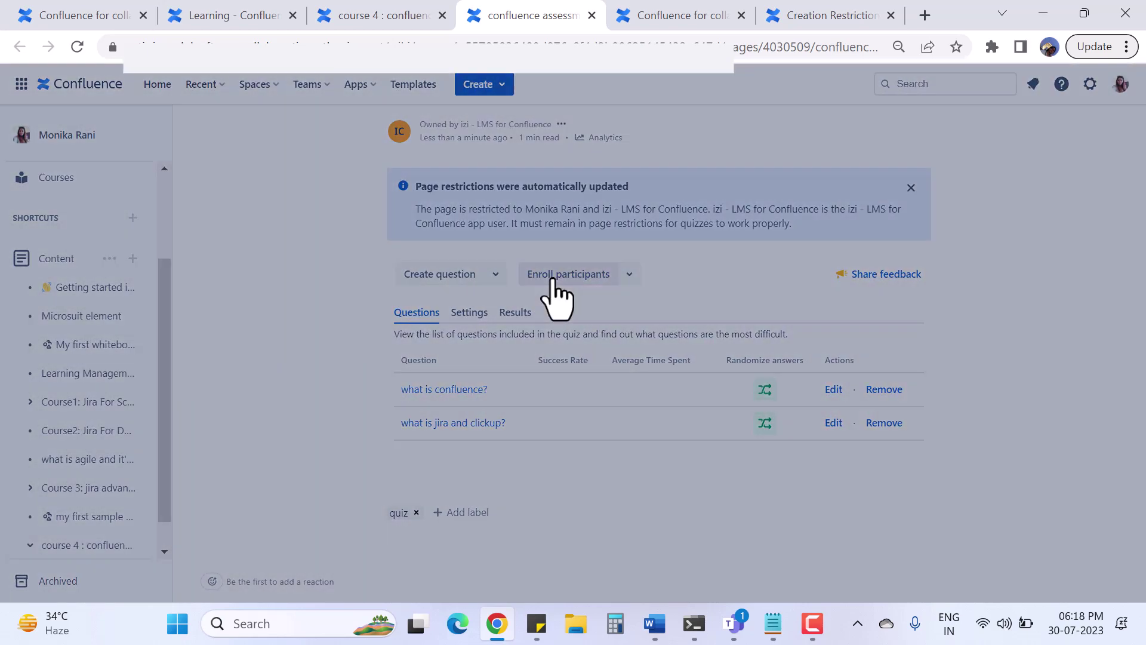
pyautogui.click(555, 275)
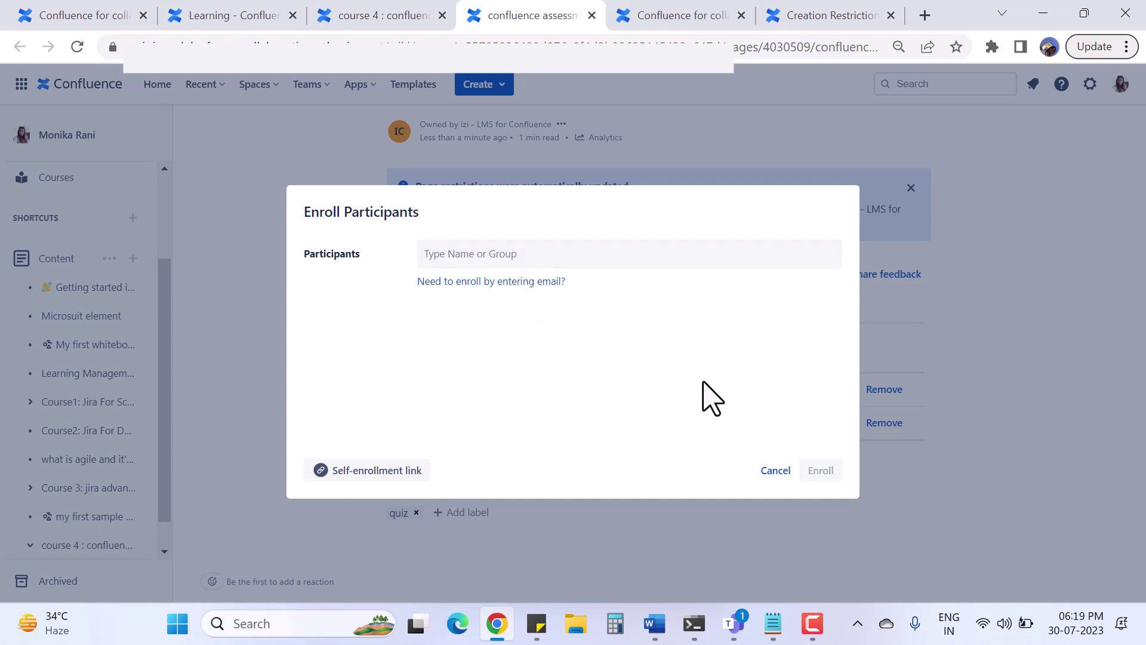
pyautogui.click(771, 470)
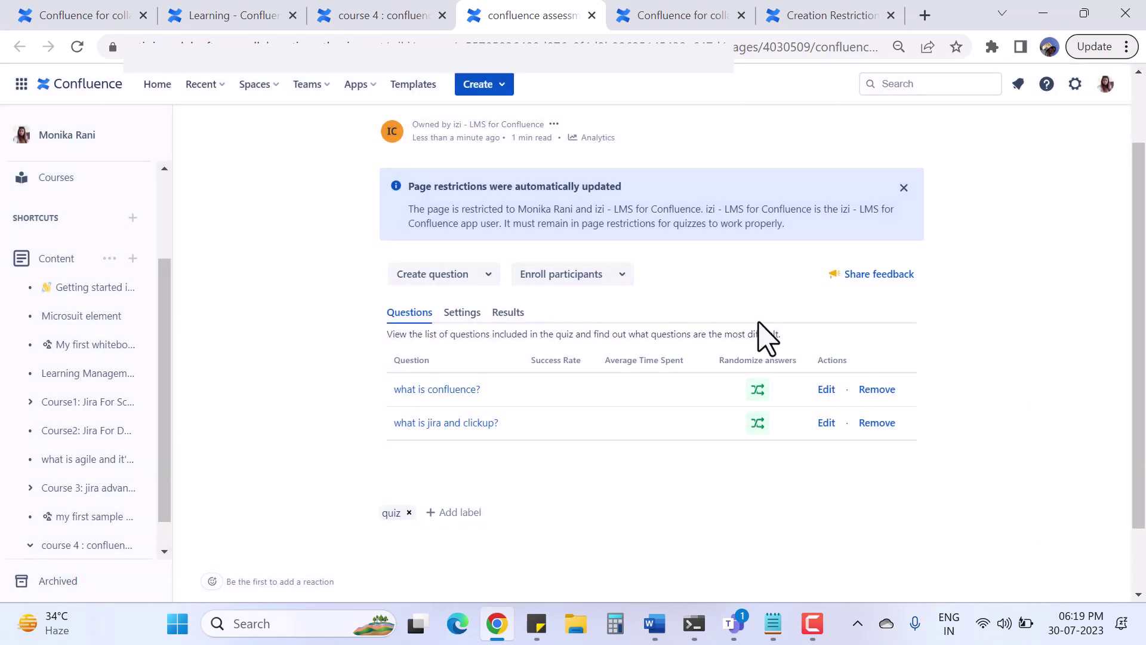
# Enroll a Confluence user in the quiz by the participant's name and close the enrollment dialog.
pyautogui.click(574, 275)
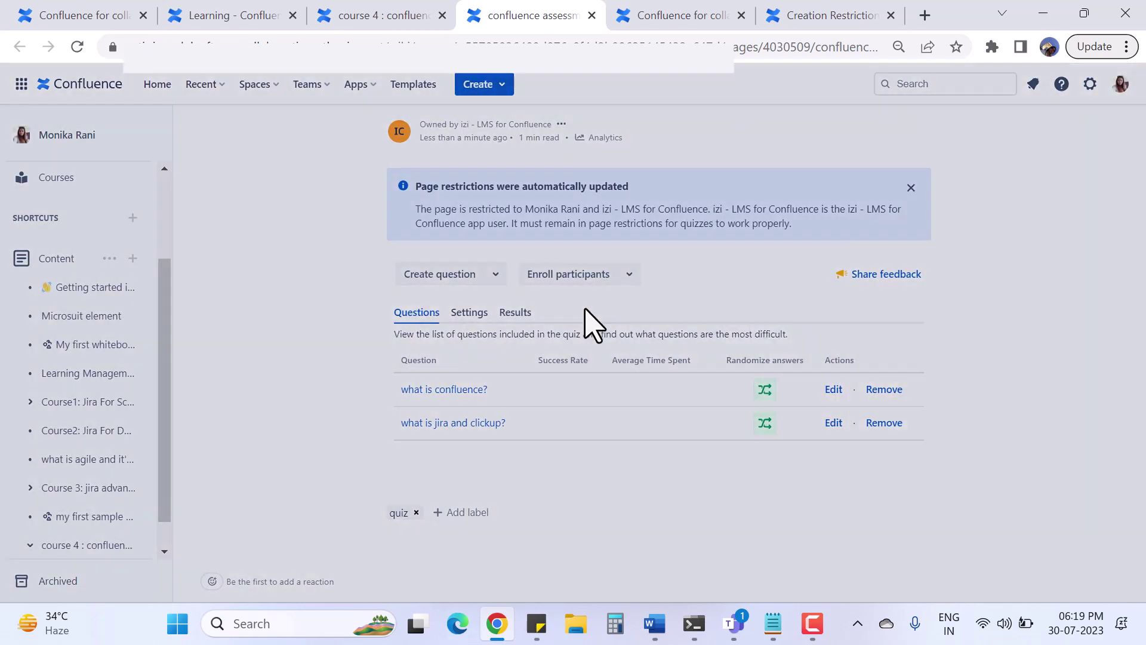
pyautogui.click(487, 262)
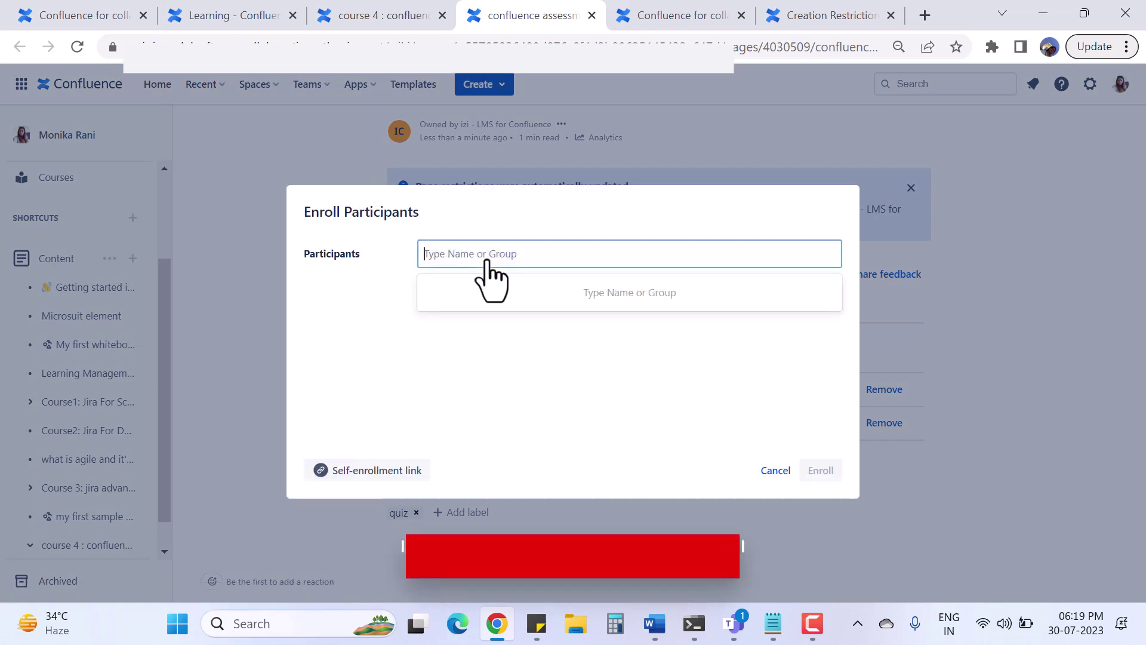
pyautogui.write('monika')
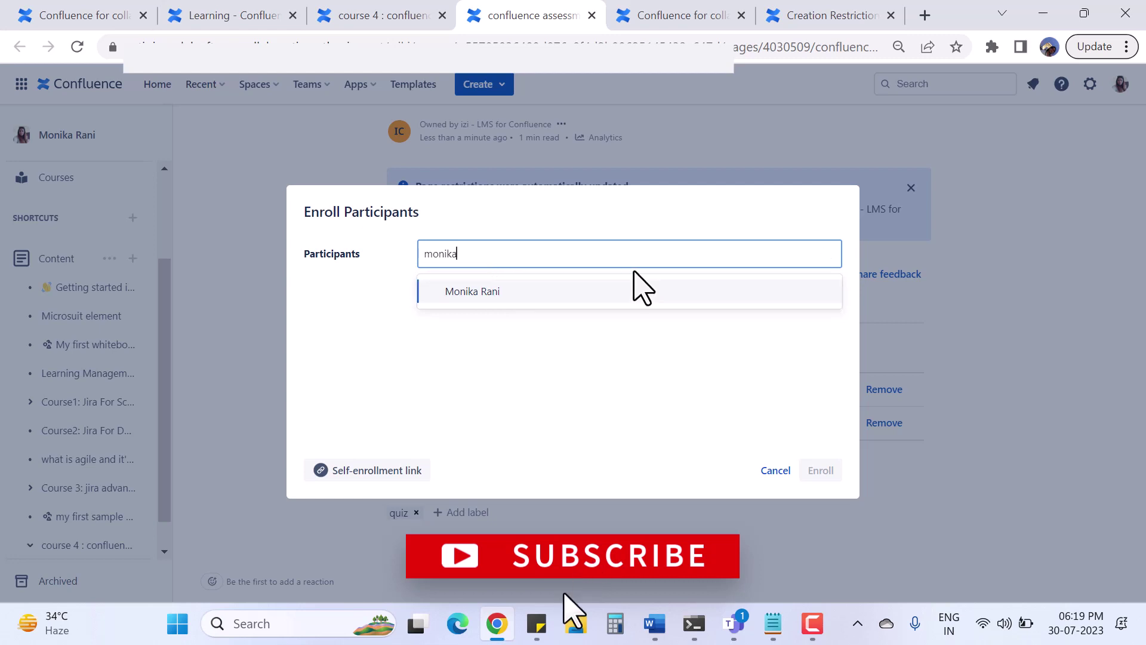
pyautogui.click(519, 293)
pyautogui.click(821, 471)
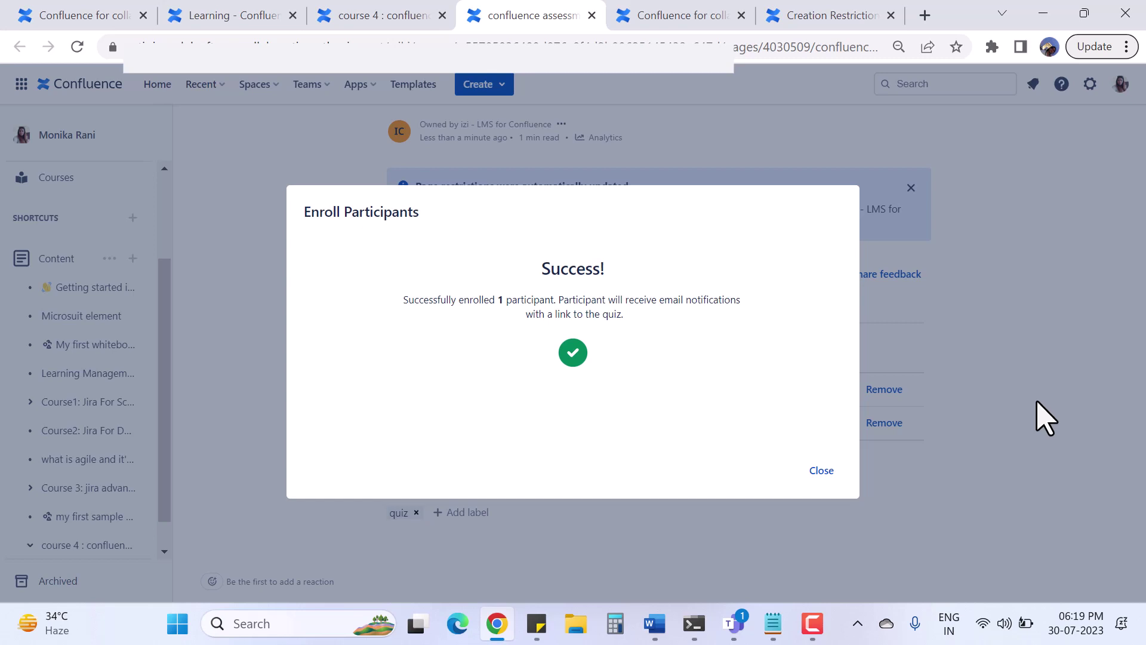
pyautogui.click(828, 472)
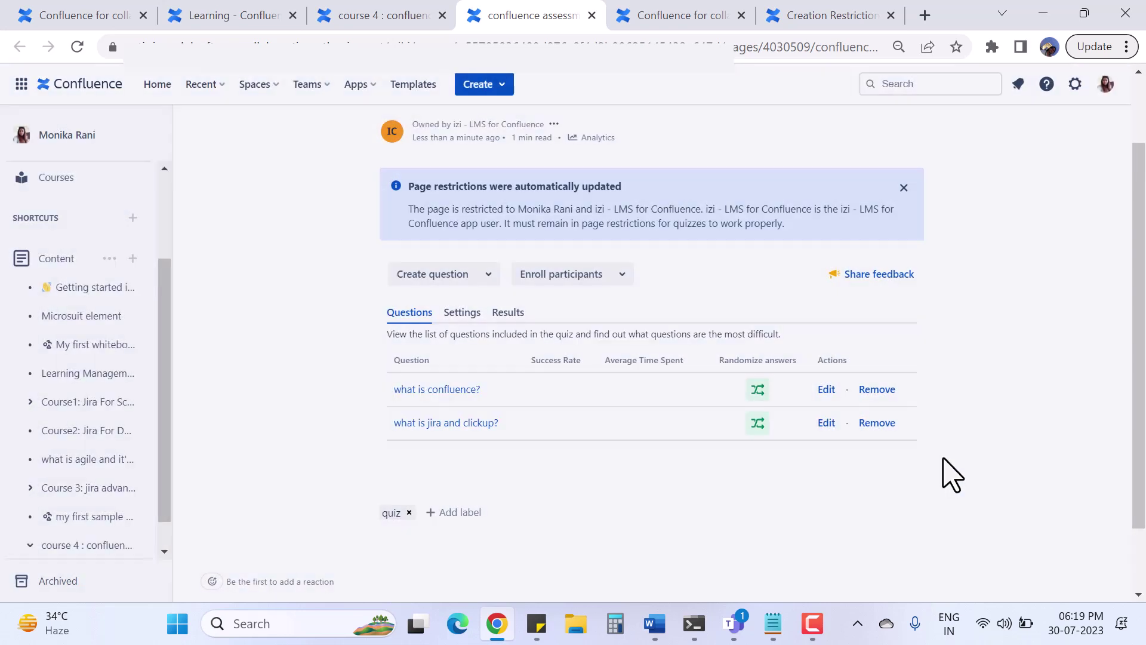
# Open the Learning app in a new browser tab and view the quizzes assigned to the participant.
pyautogui.click(378, 95)
pyautogui.middleClick(391, 121)
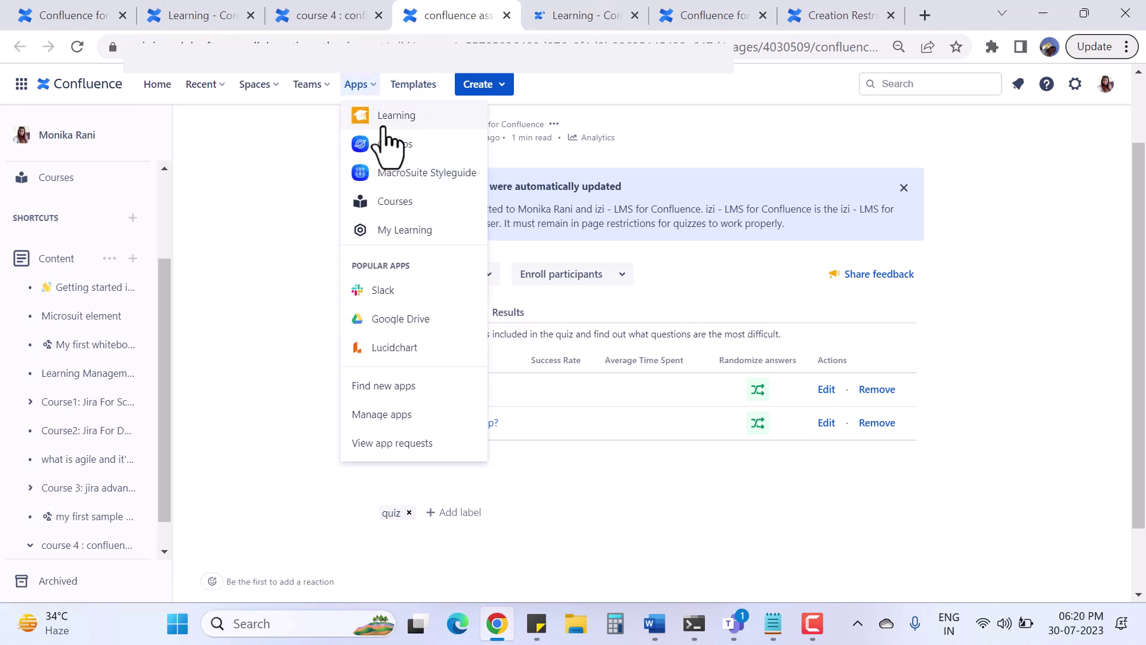
pyautogui.click(542, 24)
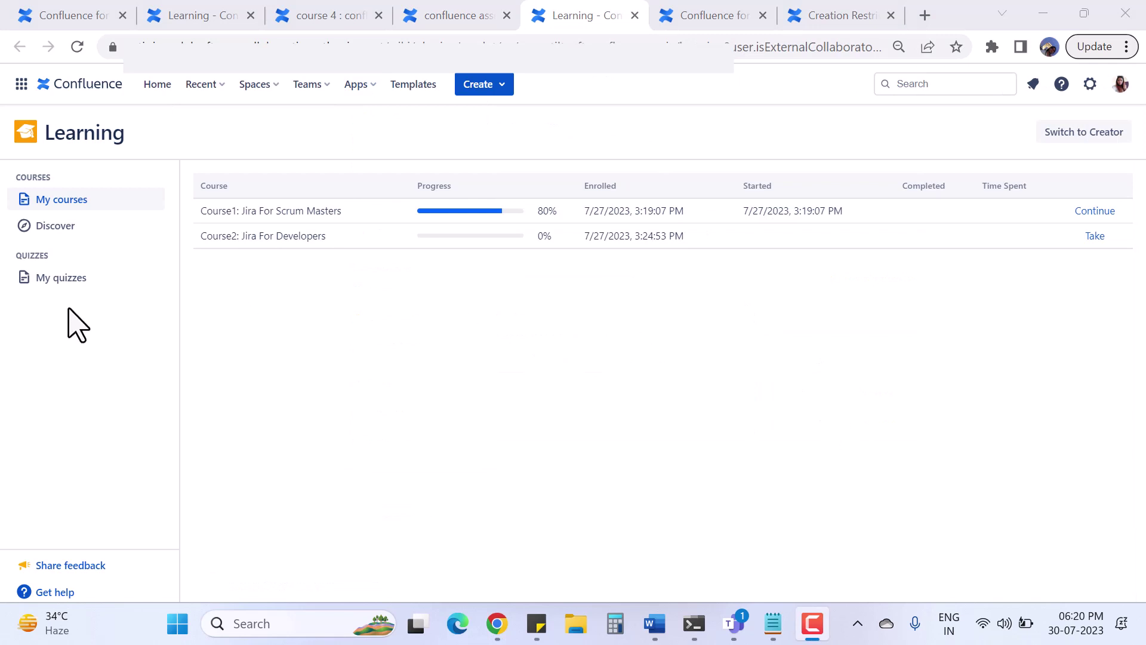
pyautogui.click(43, 286)
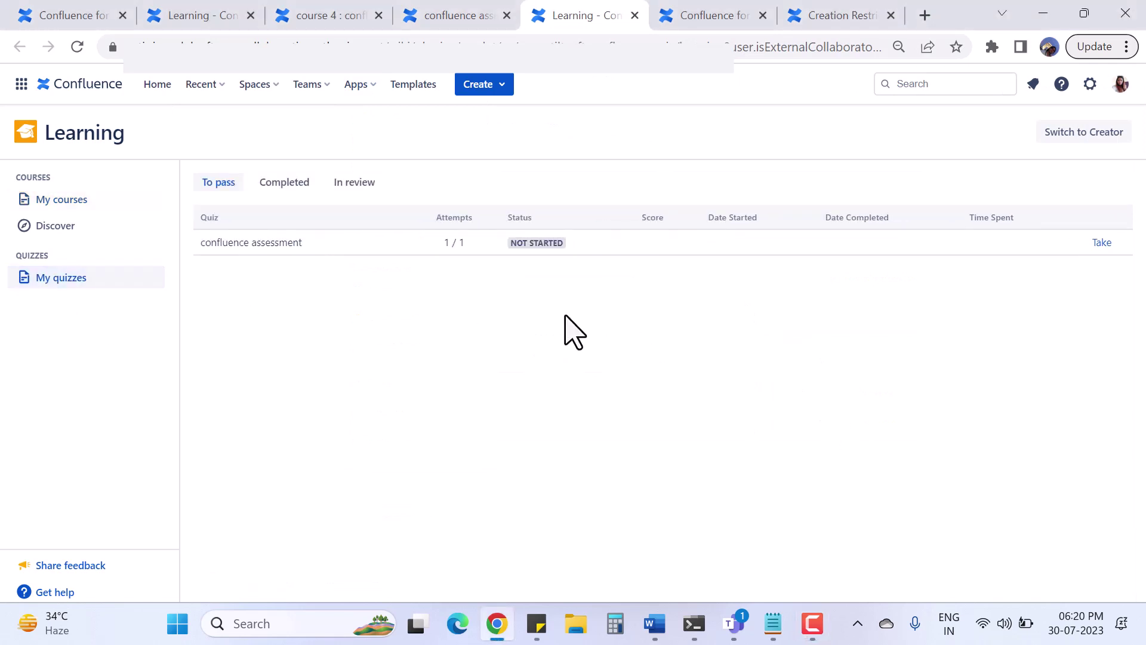
pyautogui.moveTo(205, 244); pyautogui.dragTo(320, 263)
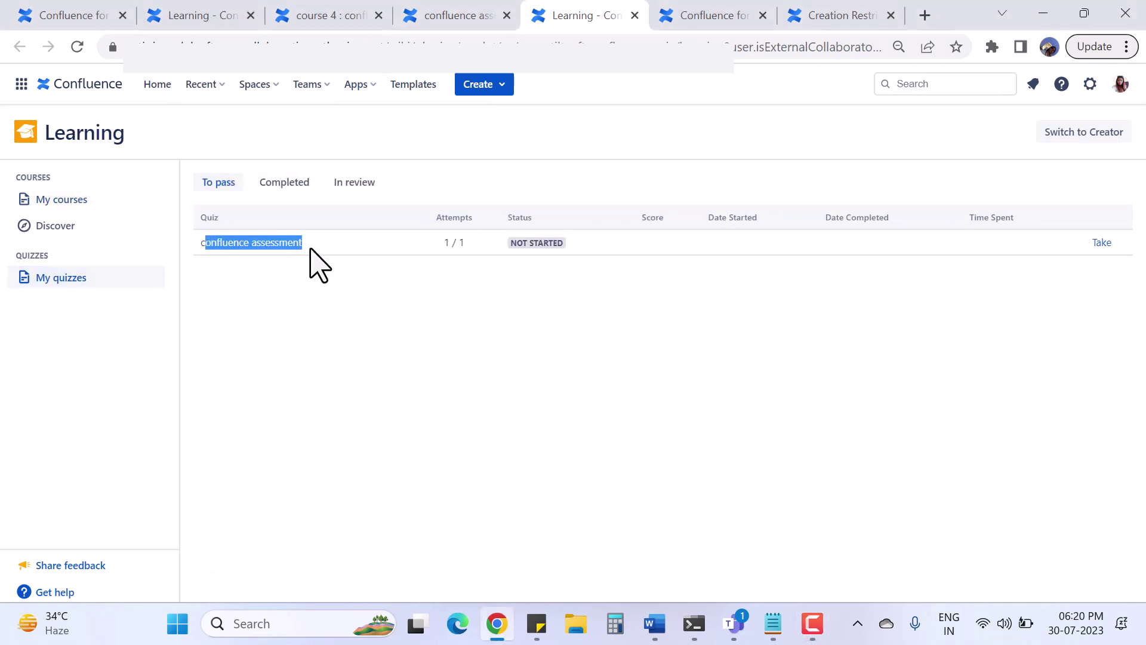
pyautogui.click(353, 324)
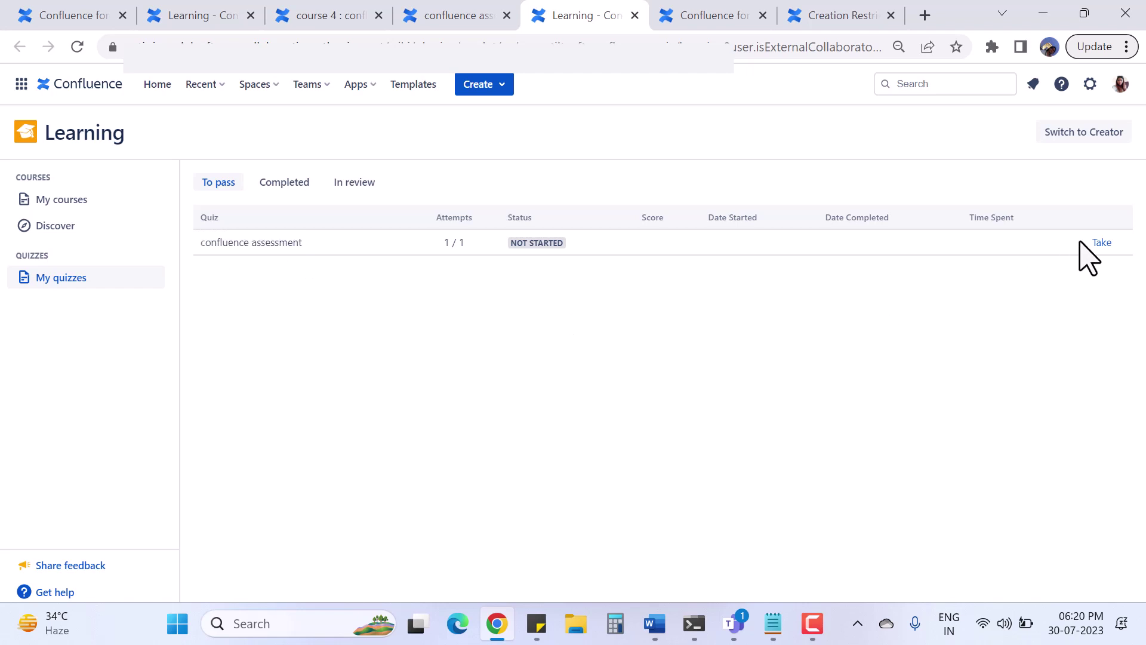
# Open the confluence assessment quiz as a participant, read its pass requirements and start it.
pyautogui.click(1101, 245)
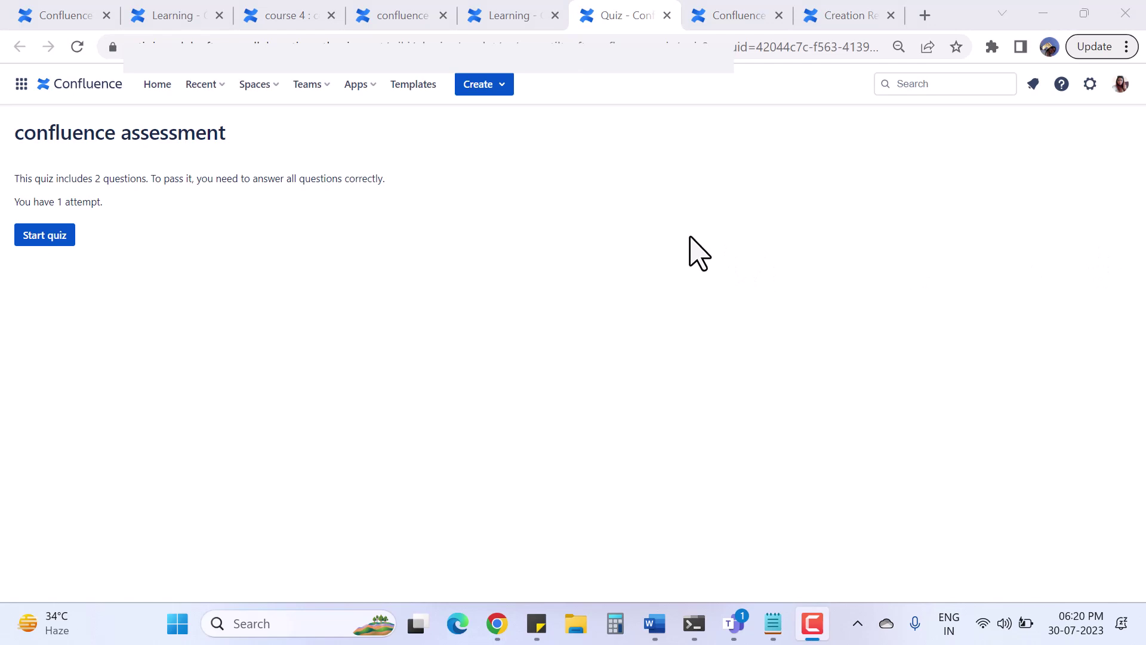
pyautogui.moveTo(25, 179); pyautogui.dragTo(115, 184)
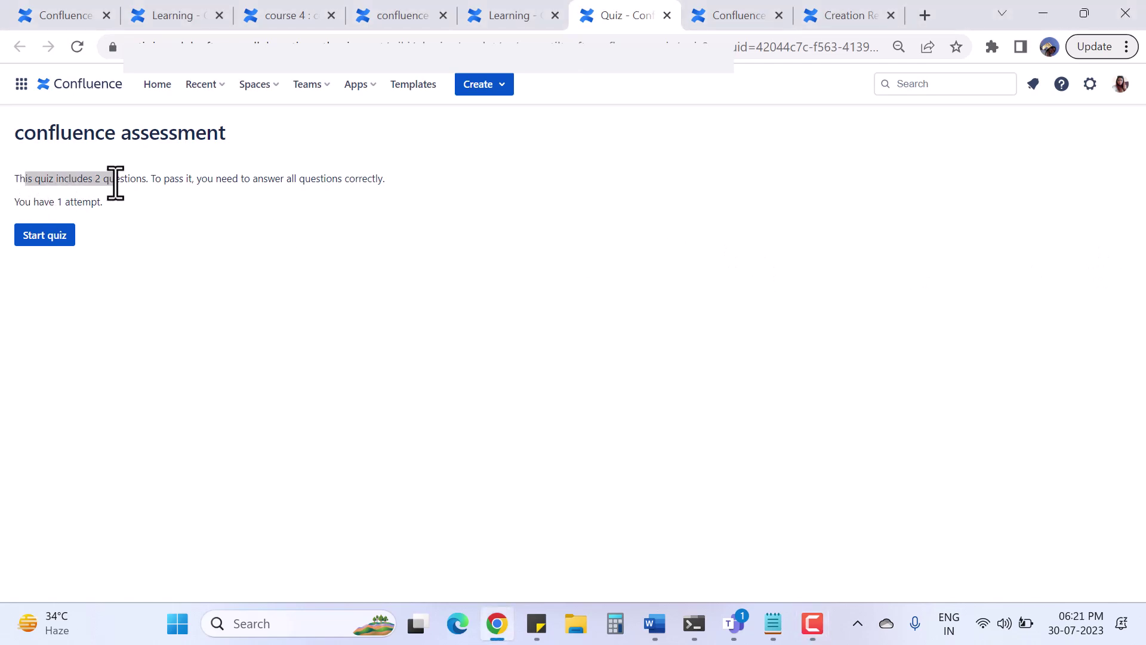
pyautogui.moveTo(164, 179); pyautogui.dragTo(310, 180)
pyautogui.click(336, 302)
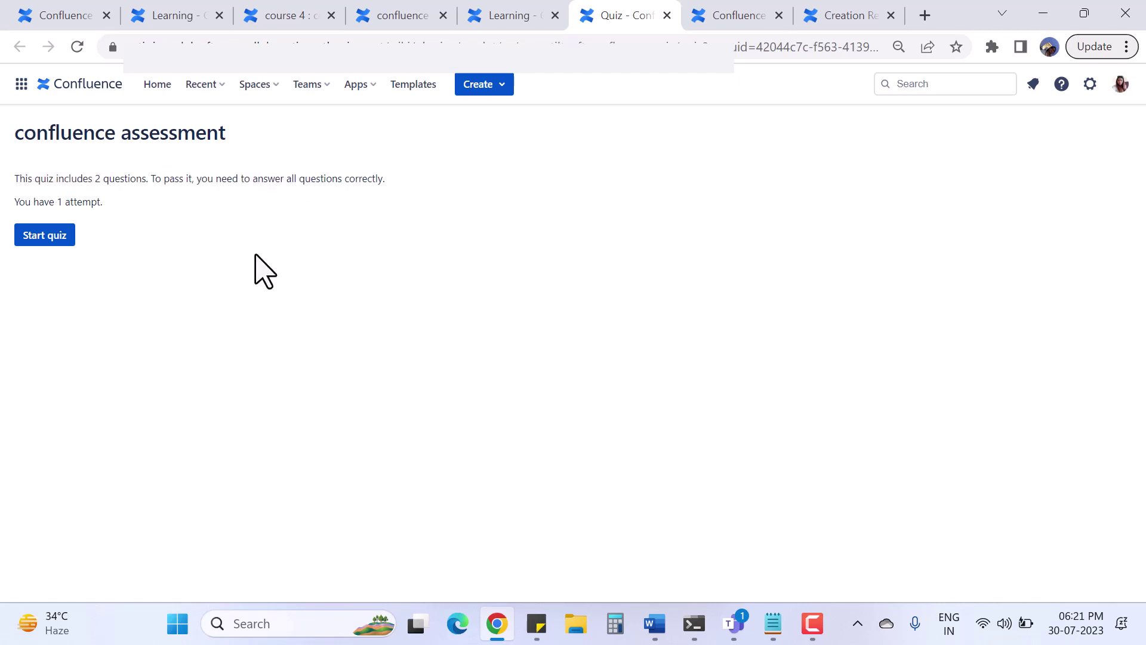
pyautogui.moveTo(185, 179); pyautogui.dragTo(360, 180)
pyautogui.click(328, 245)
pyautogui.click(39, 238)
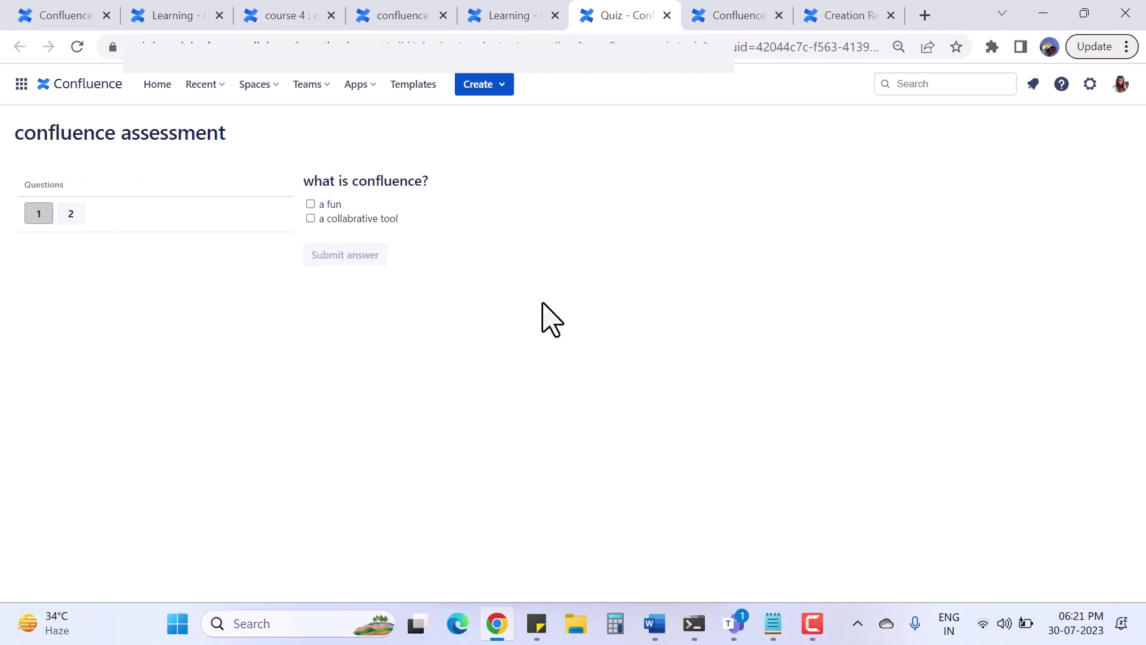
# Submit "a collabrative tool" for the confluence question, and "project managemnet tool" and "bug tracking" for the jira and clickup question.
pyautogui.click(359, 220)
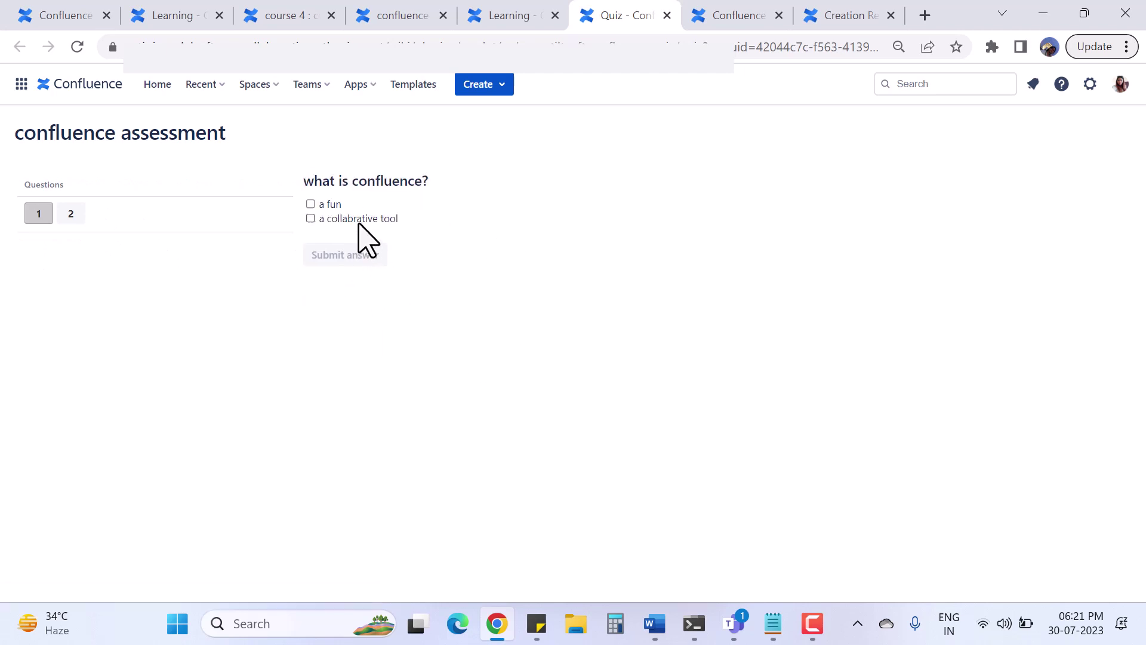
pyautogui.click(345, 255)
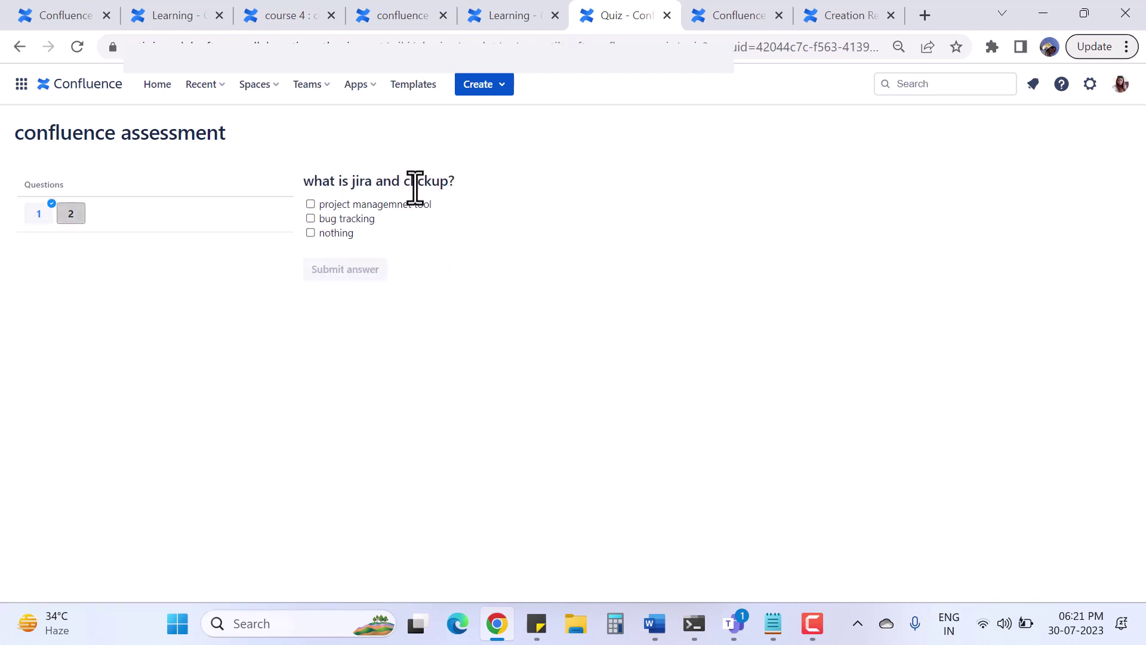
pyautogui.click(396, 205)
pyautogui.click(358, 220)
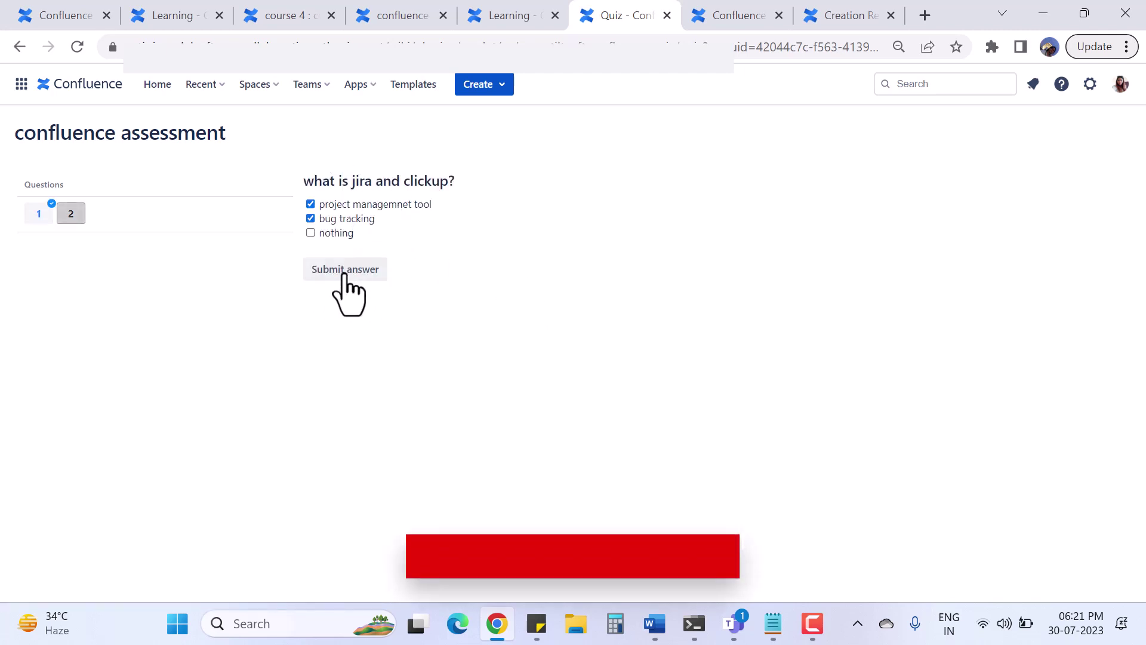
pyautogui.click(345, 272)
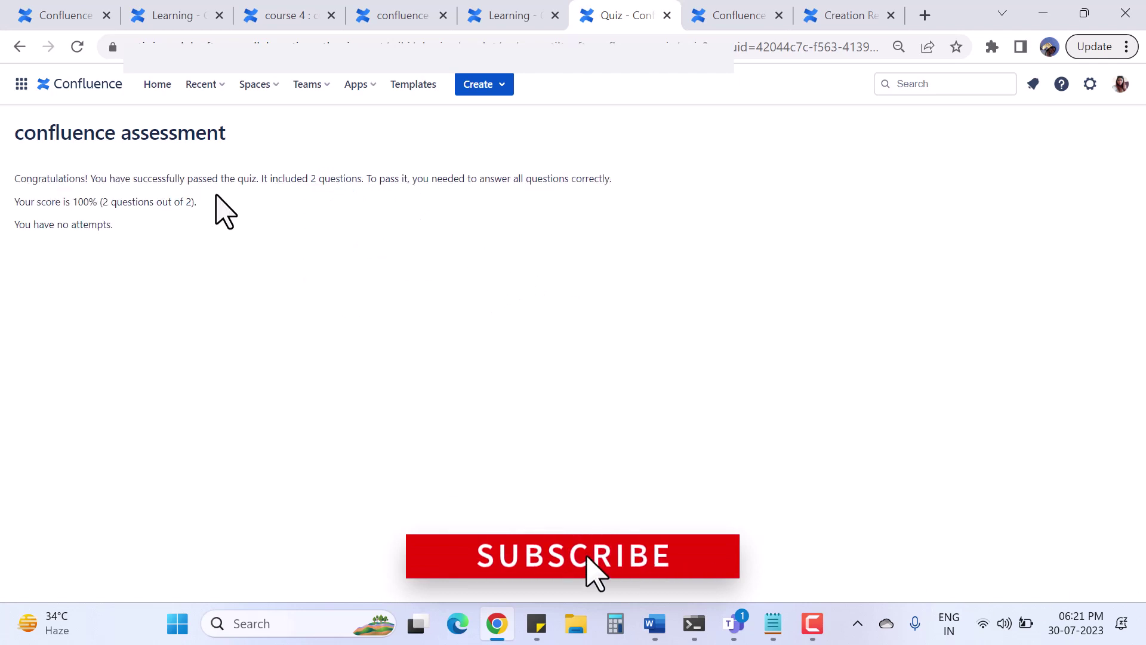
pyautogui.moveTo(13, 178); pyautogui.dragTo(101, 179)
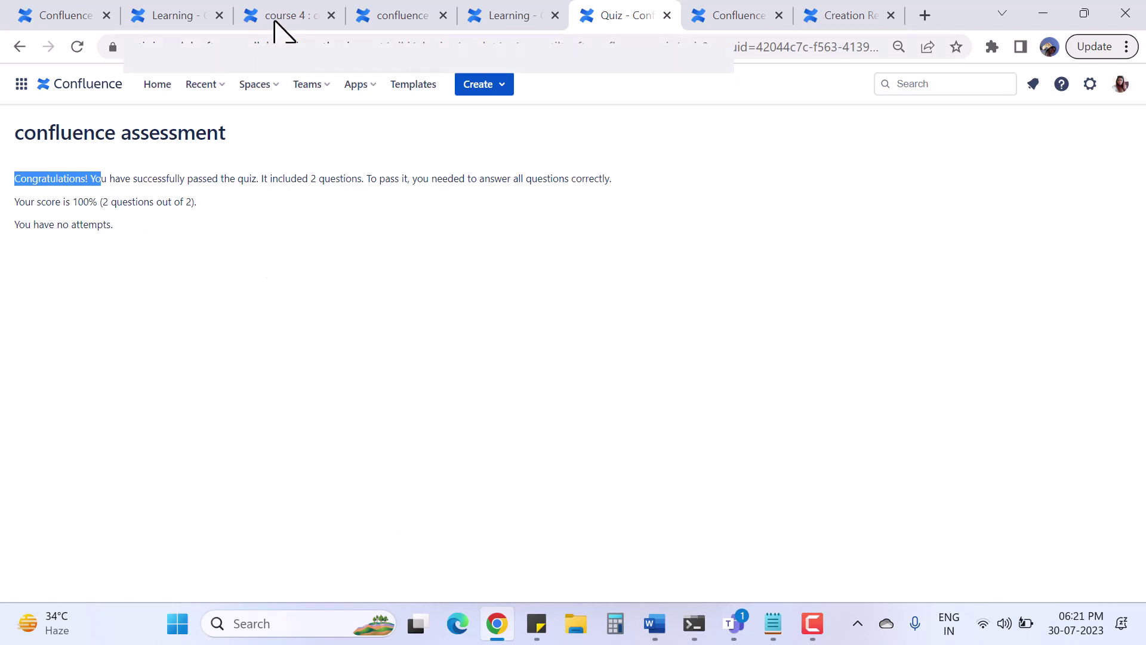
# Return to the course 4 : confluence course page and review its content modules.
pyautogui.click(480, 15)
pyautogui.click(412, 18)
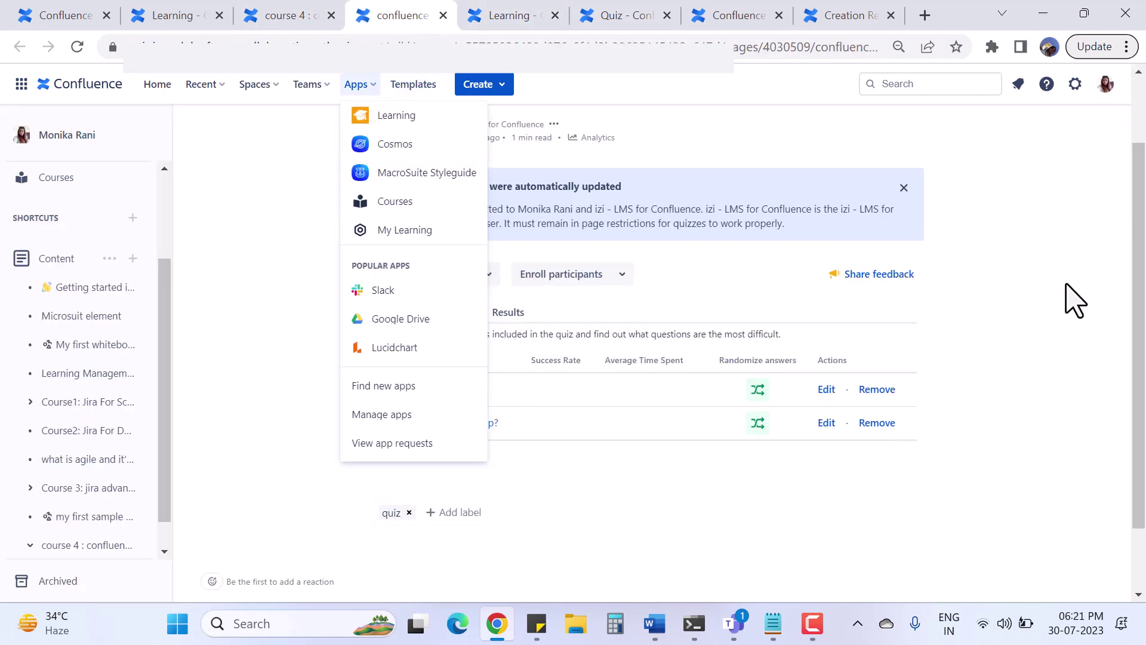
pyautogui.click(293, 26)
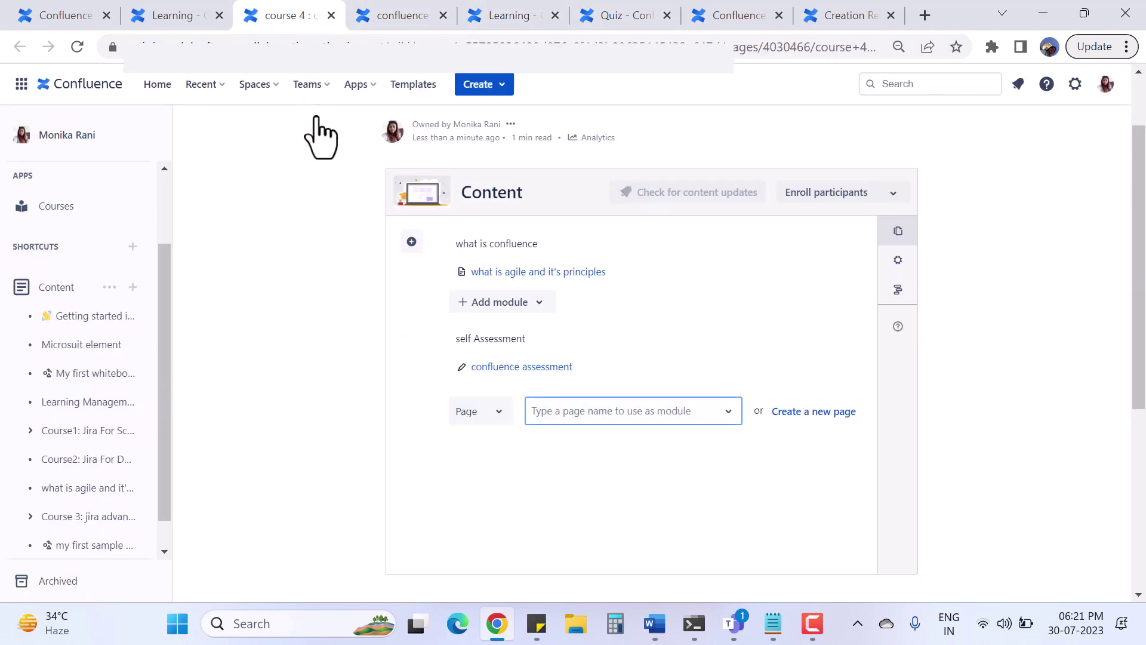
pyautogui.moveTo(1138, 359)
pyautogui.mouseDown()
pyautogui.moveTo(1138, 302)
pyautogui.moveTo(1138, 541)
pyautogui.moveTo(1132, 347)
pyautogui.mouseUp()
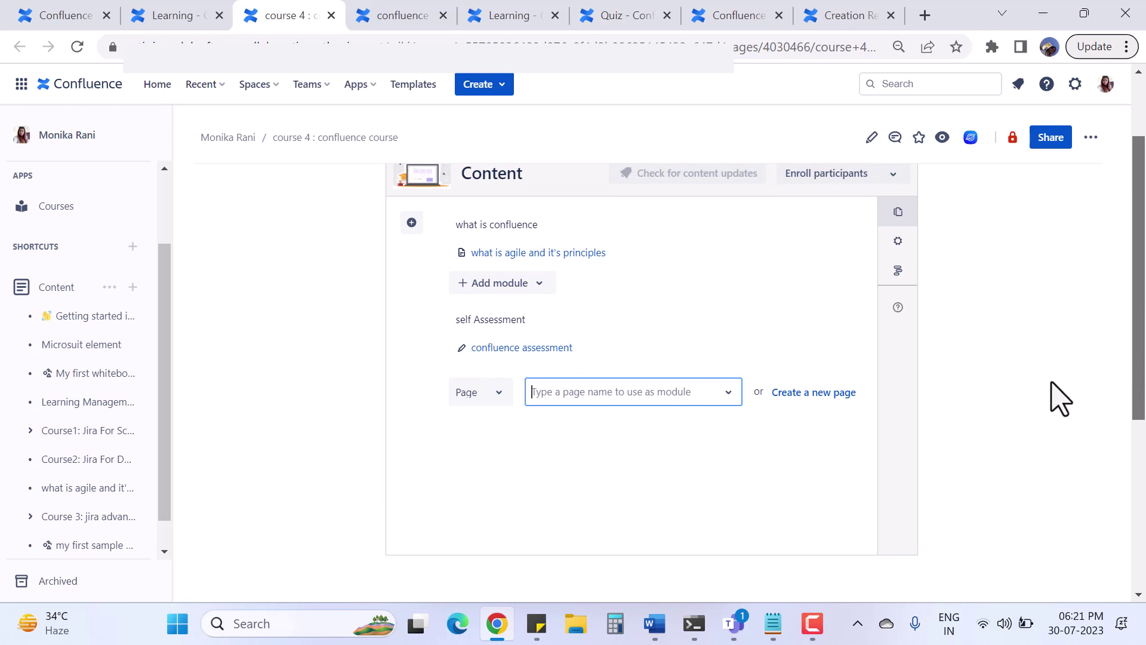
pyautogui.scroll(1, 1053, 399)
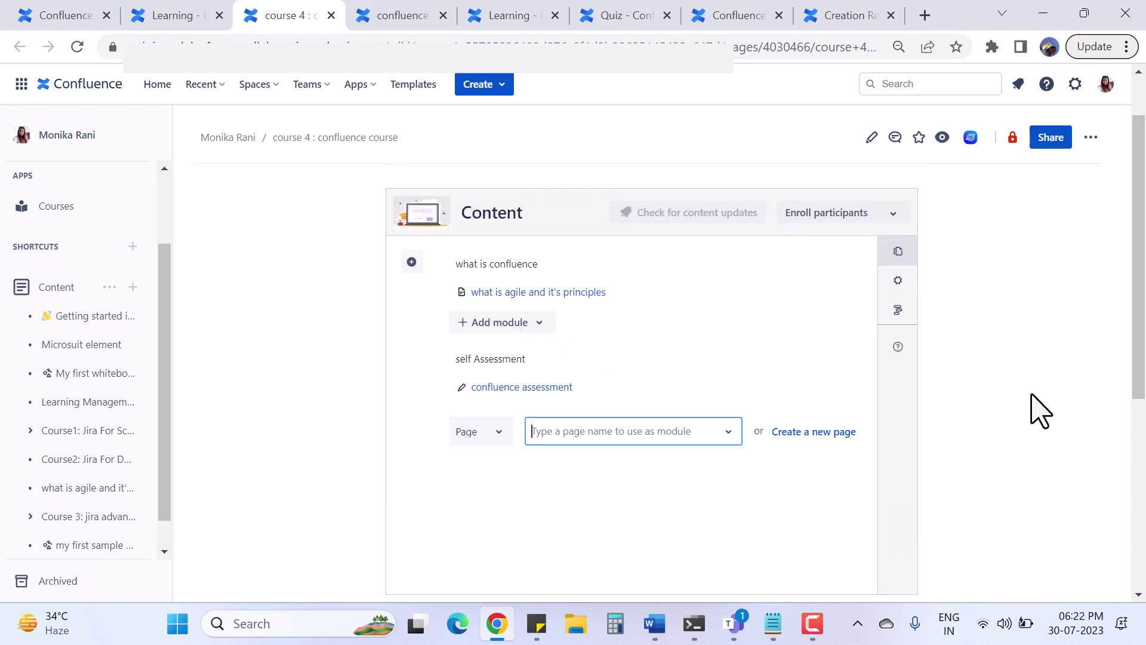
pyautogui.scroll(-1, 64, 440)
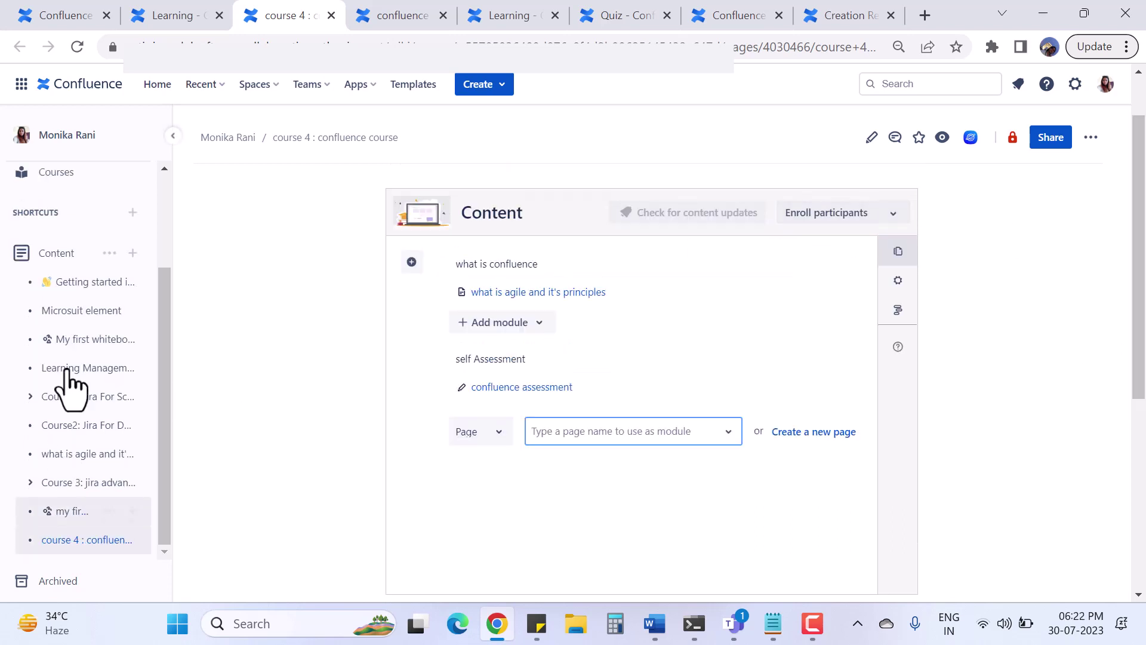
# Reopen course 4 from the page tree, expand confluence assessment to list its question pages, and look over the course page.
pyautogui.click(54, 539)
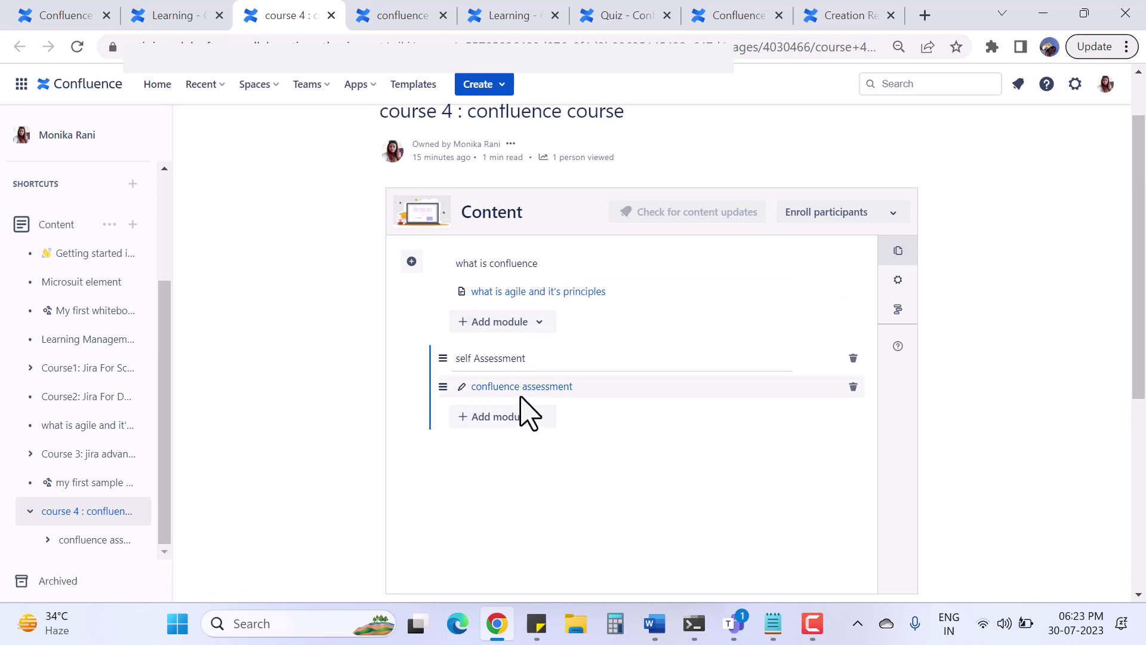
pyautogui.click(47, 539)
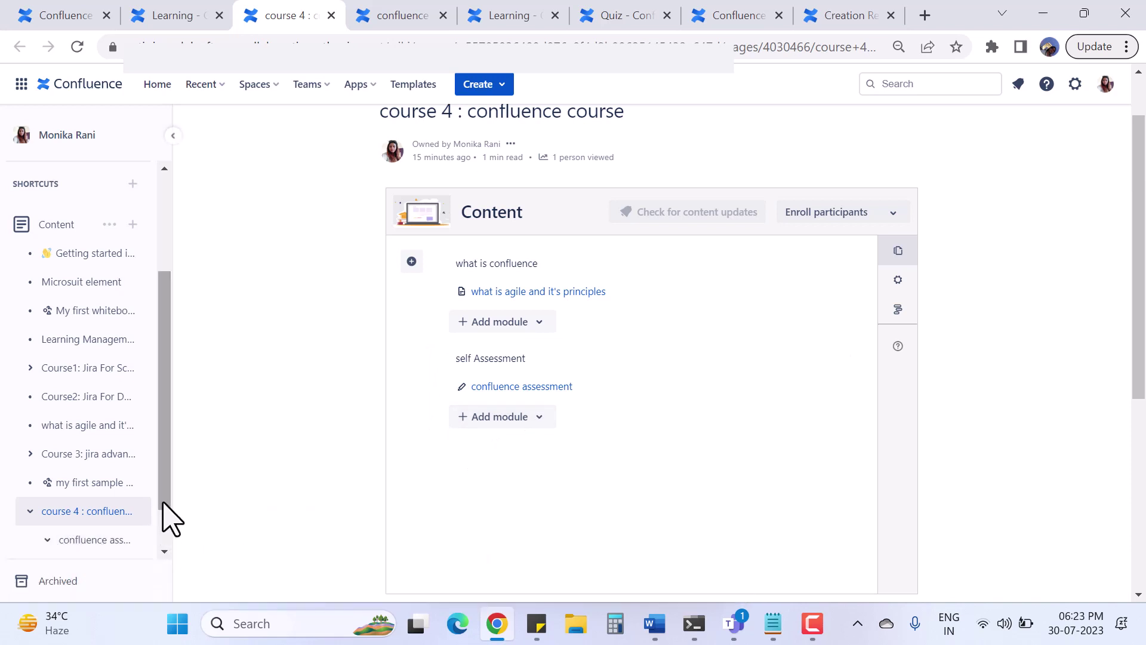
pyautogui.scroll(-1, 167, 552)
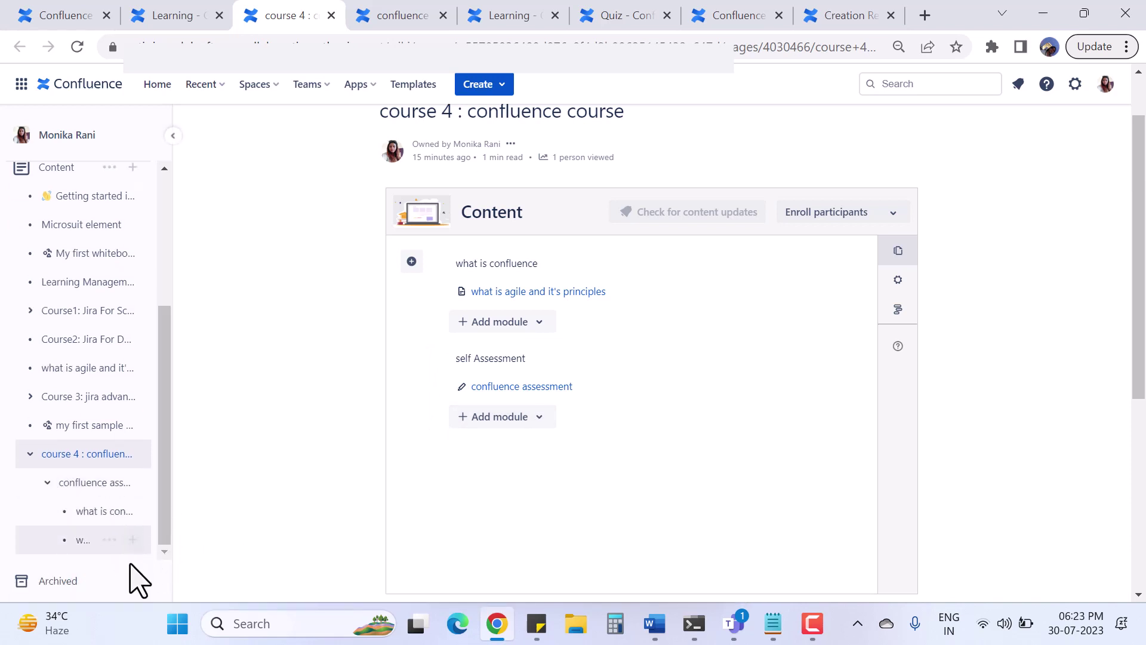
pyautogui.moveTo(106, 526)
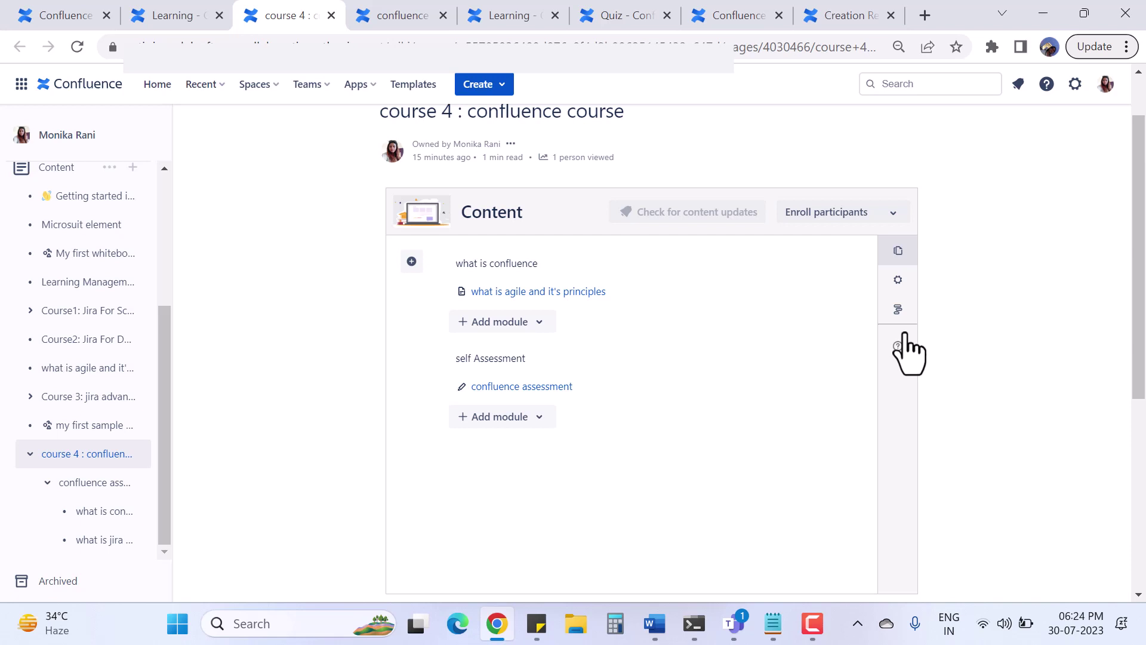
pyautogui.scroll(-9, 1140, 262)
pyautogui.scroll(7, 1142, 256)
pyautogui.scroll(3, 1142, 257)
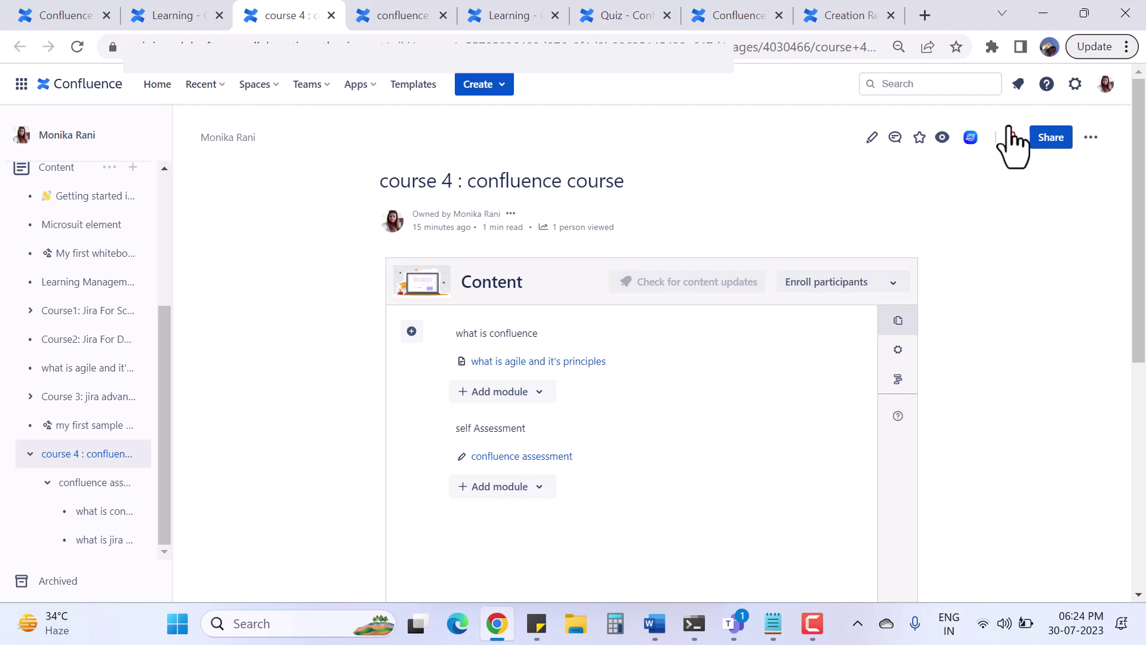
# View the support resources of the izi - LMS for Confluence marketplace listing and open its documentation in a new browser tab.
pyautogui.click(643, 13)
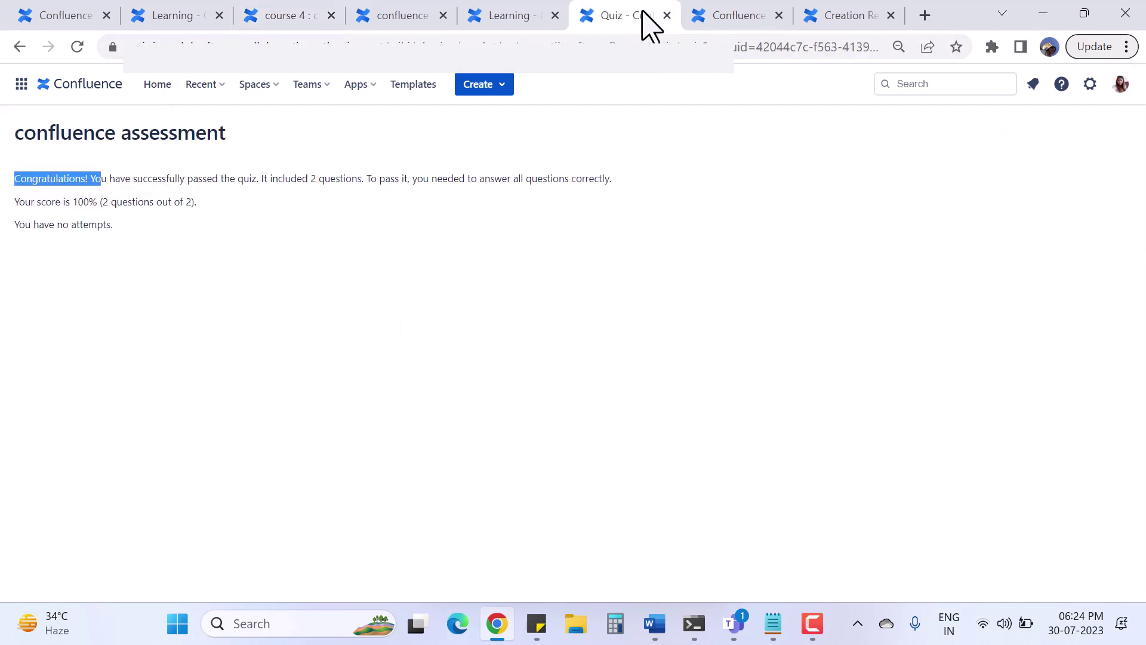
pyautogui.click(770, 13)
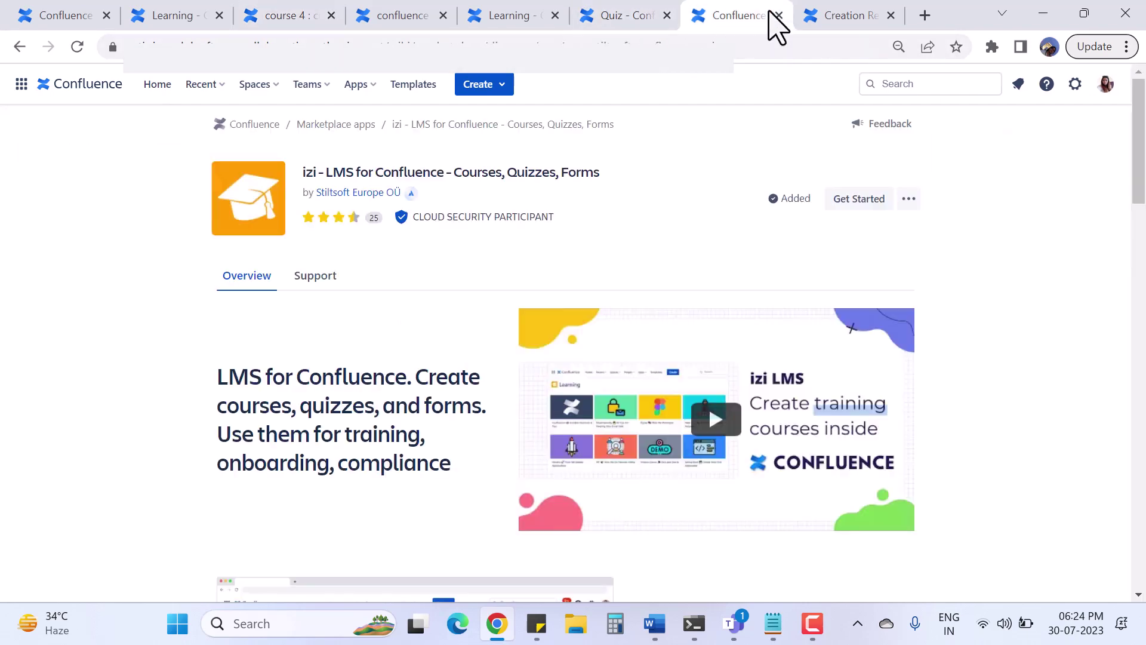
pyautogui.click(314, 276)
pyautogui.scroll(-1, 546, 401)
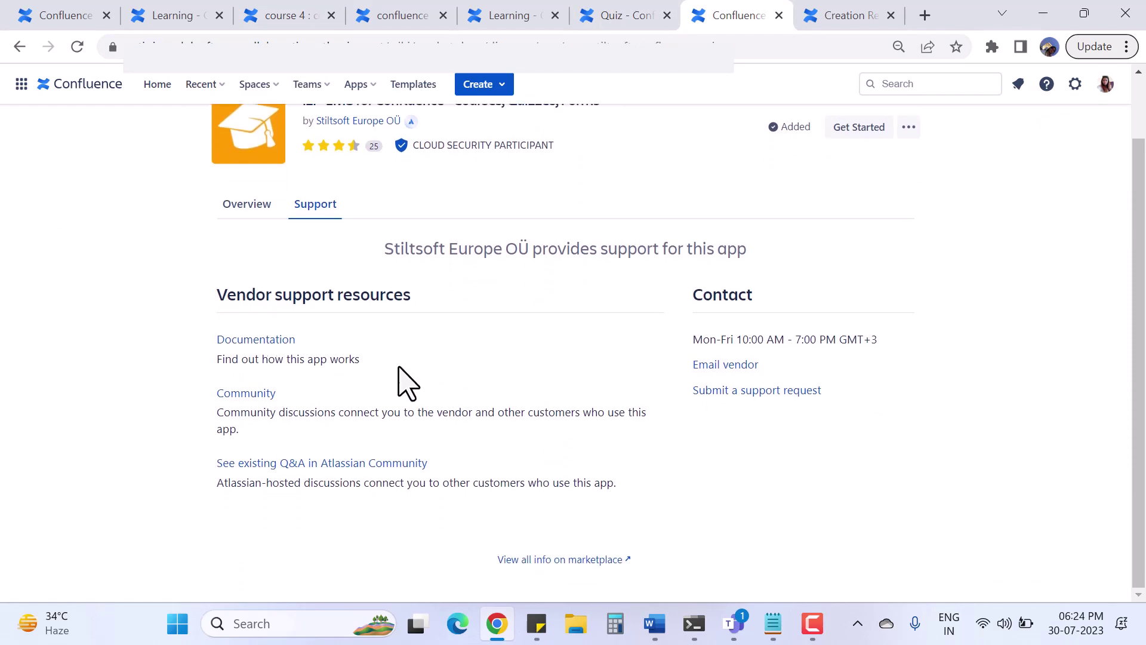
pyautogui.rightClick(258, 341)
pyautogui.click(334, 359)
pyautogui.click(752, 15)
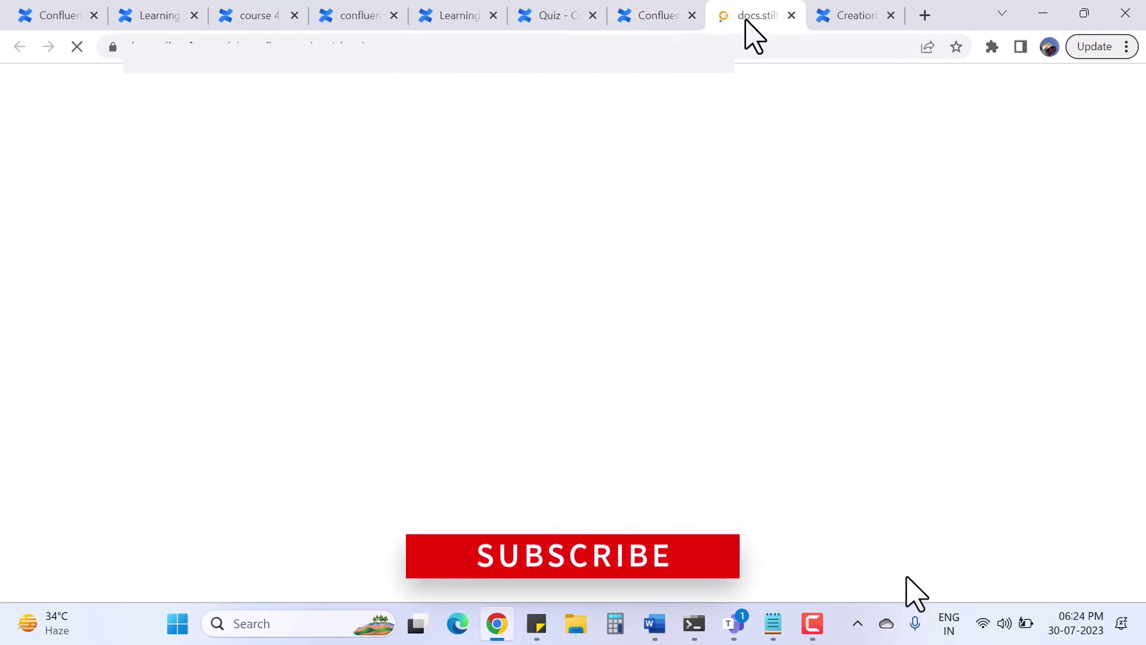